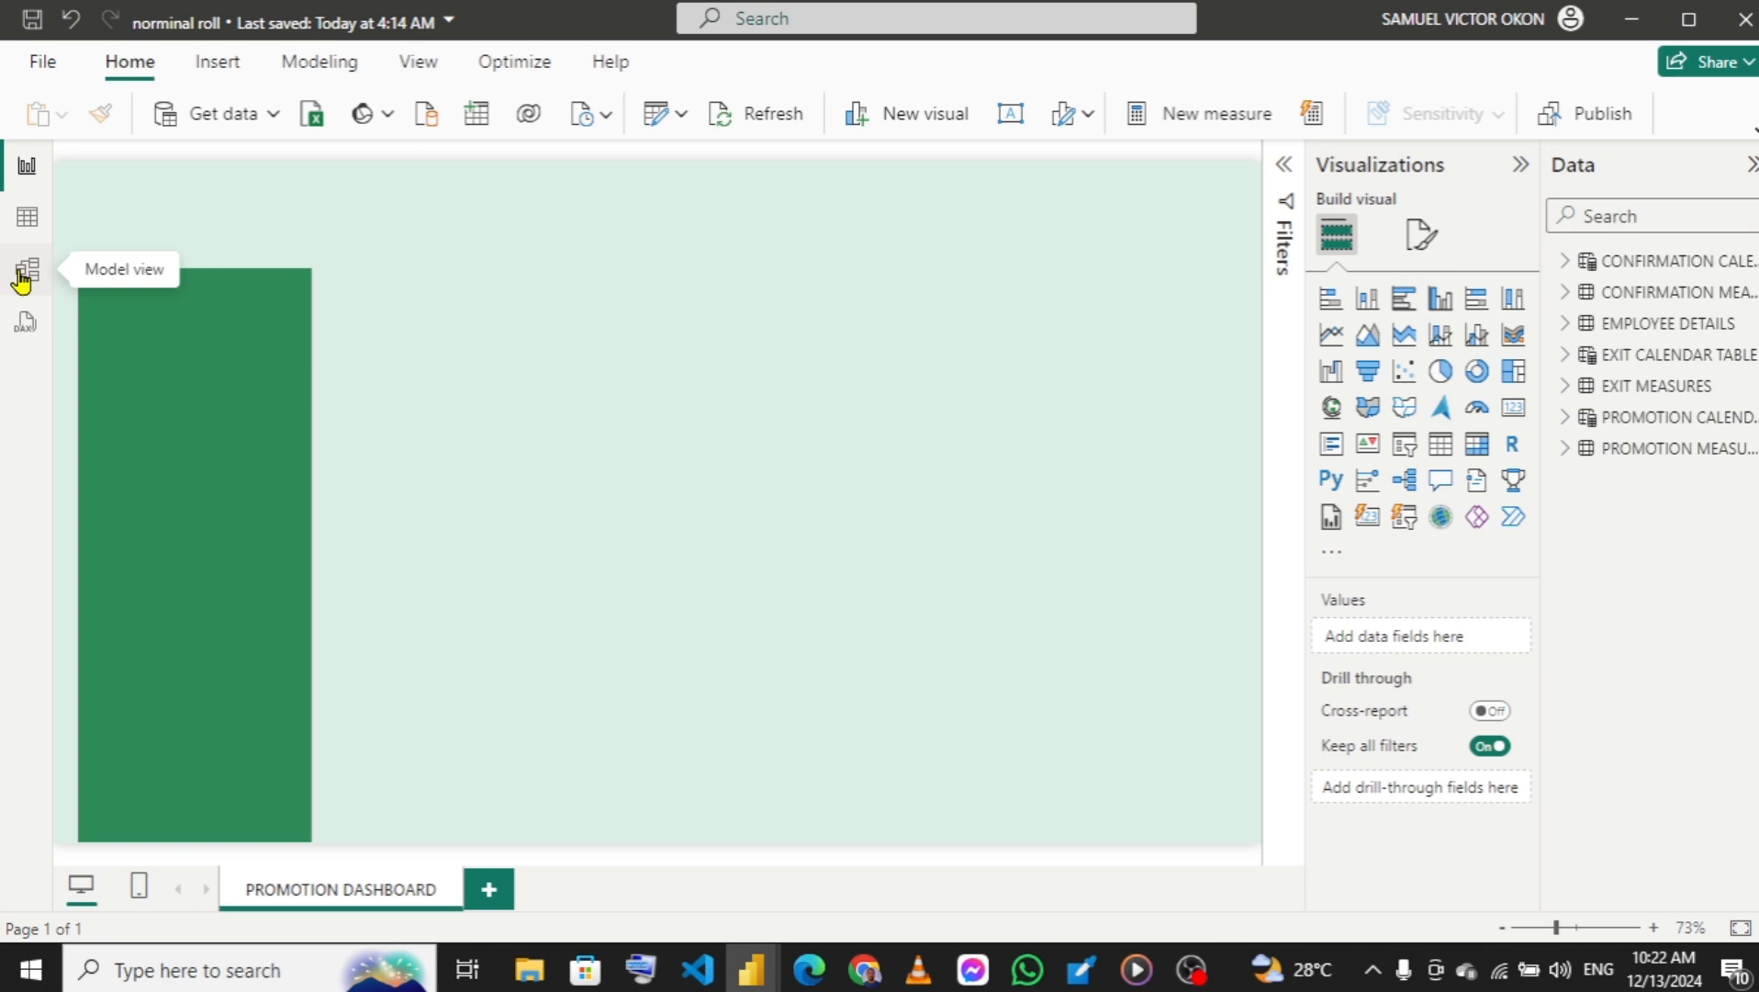
Open the data model diagram and collapse the Properties and Data panes.
left_click(24, 274)
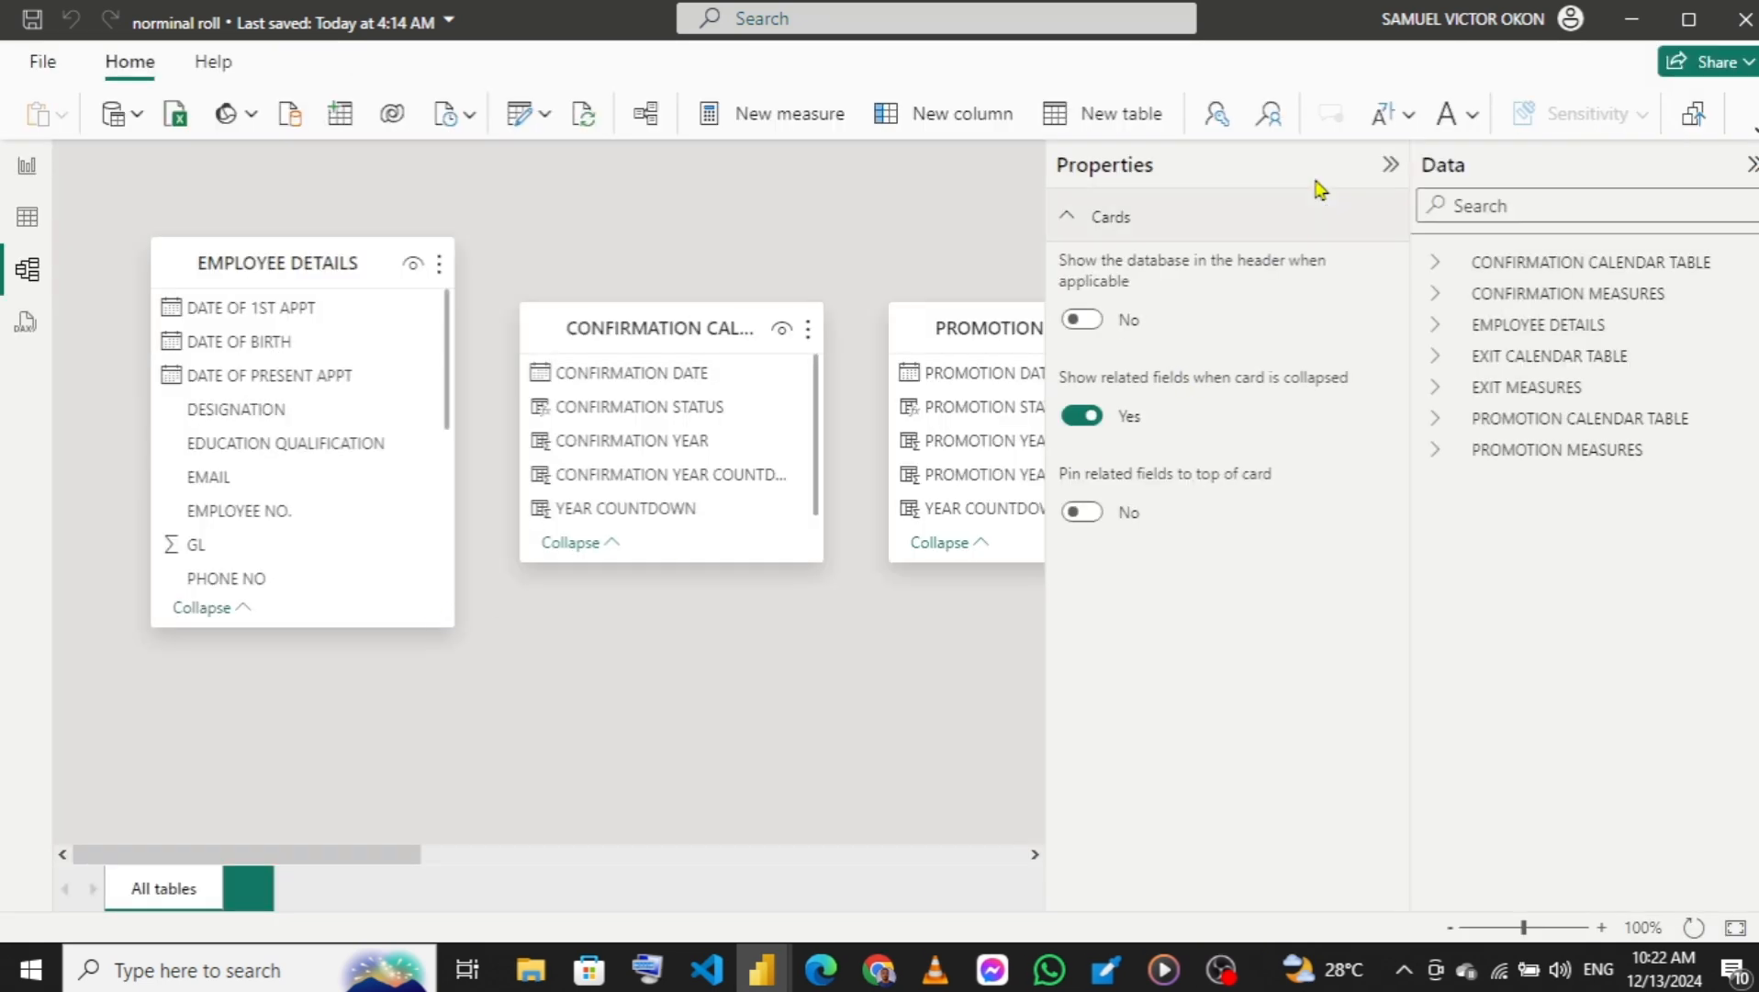
left_click(1390, 170)
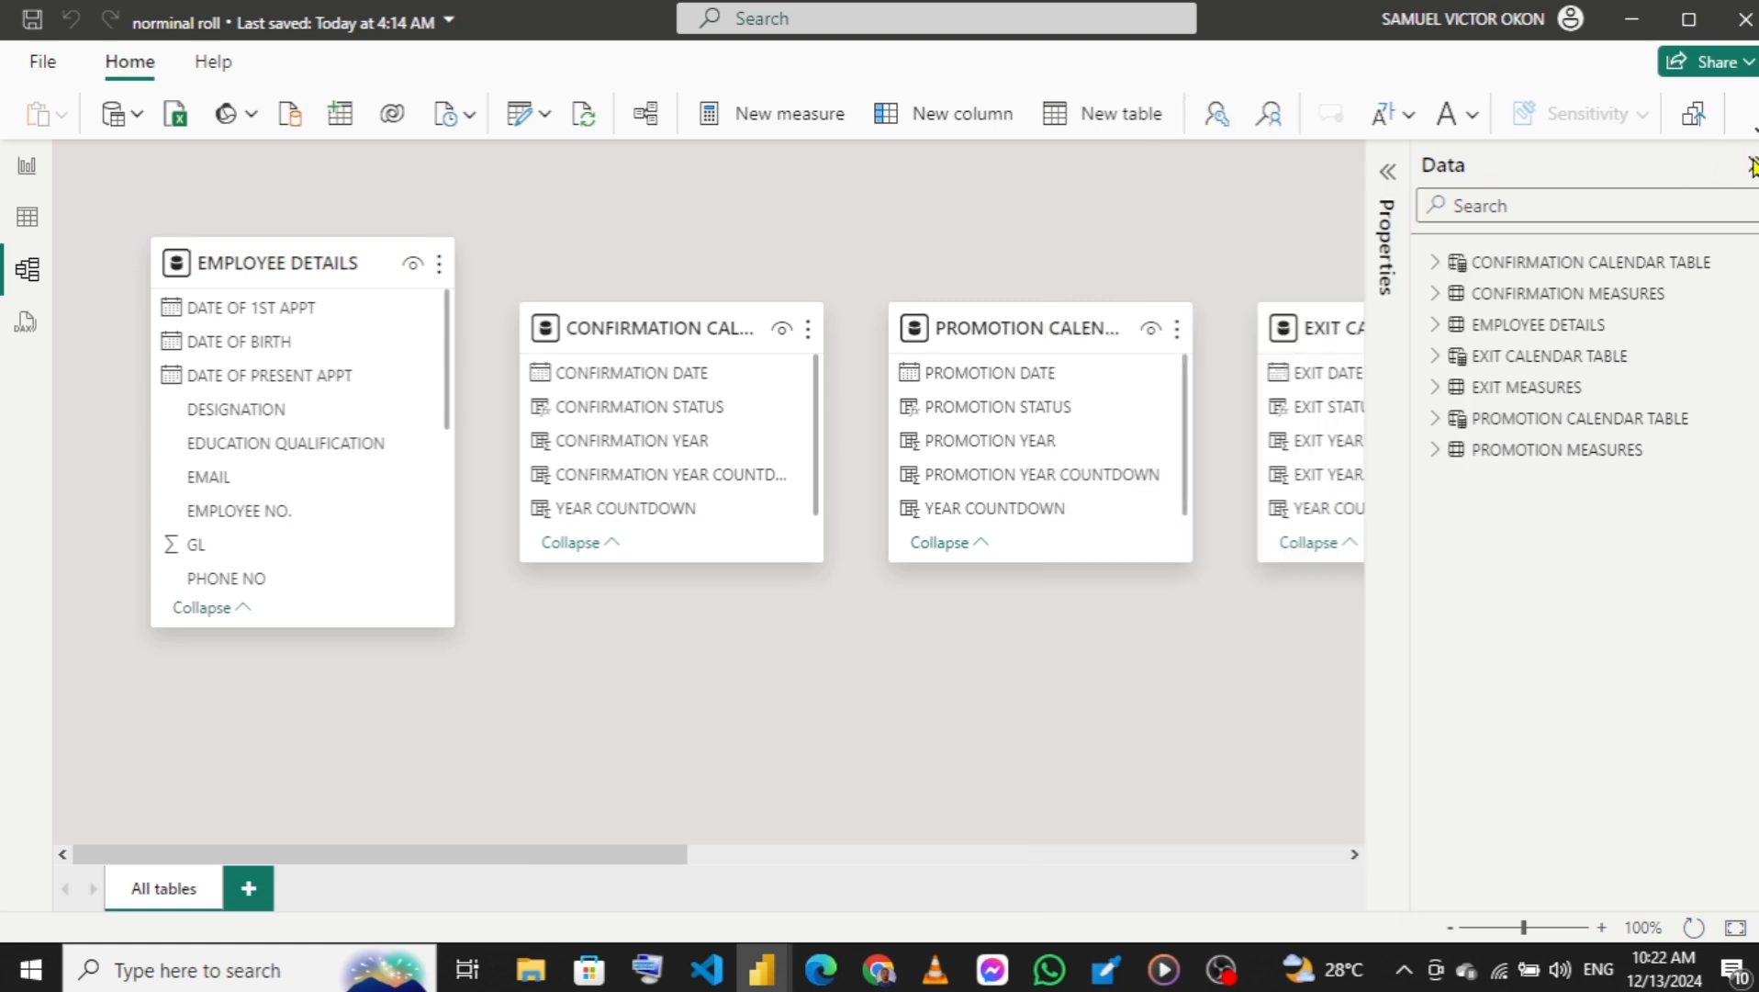
left_click(1752, 166)
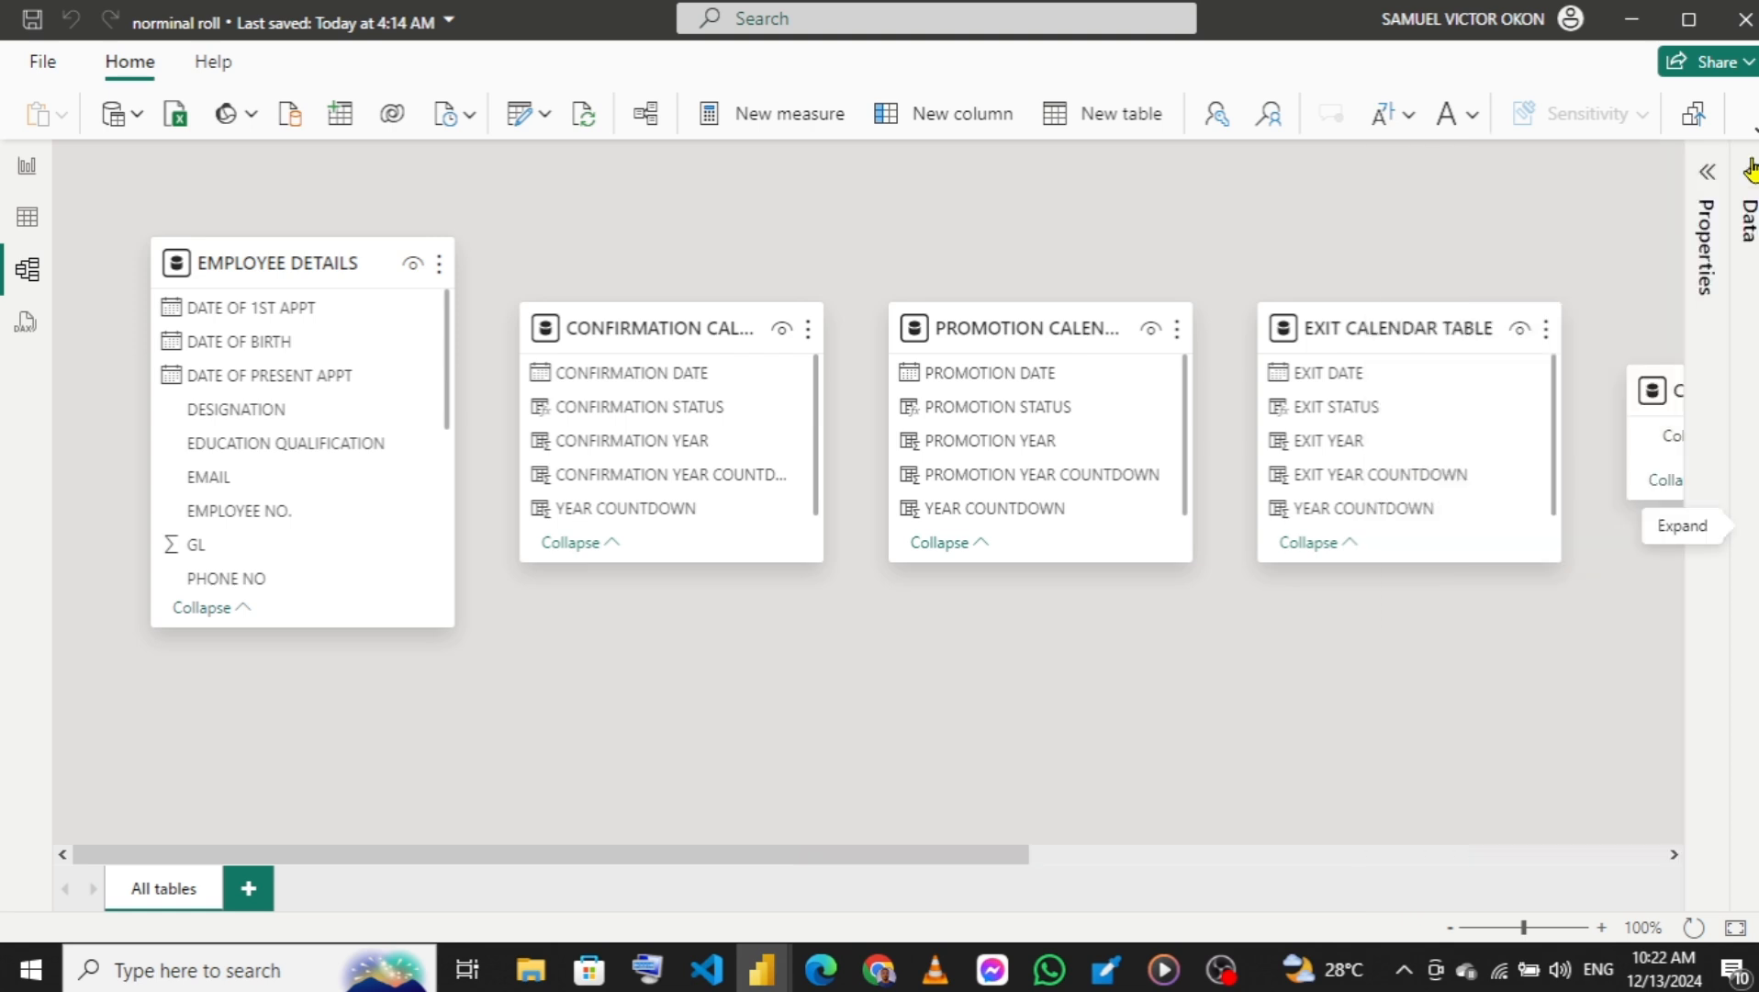
Move EMPLOYEE DETAILS to the middle of the diagram, with the confirmation calendar left, promotion calendar below and exit calendar right of it.
left_click(268, 262)
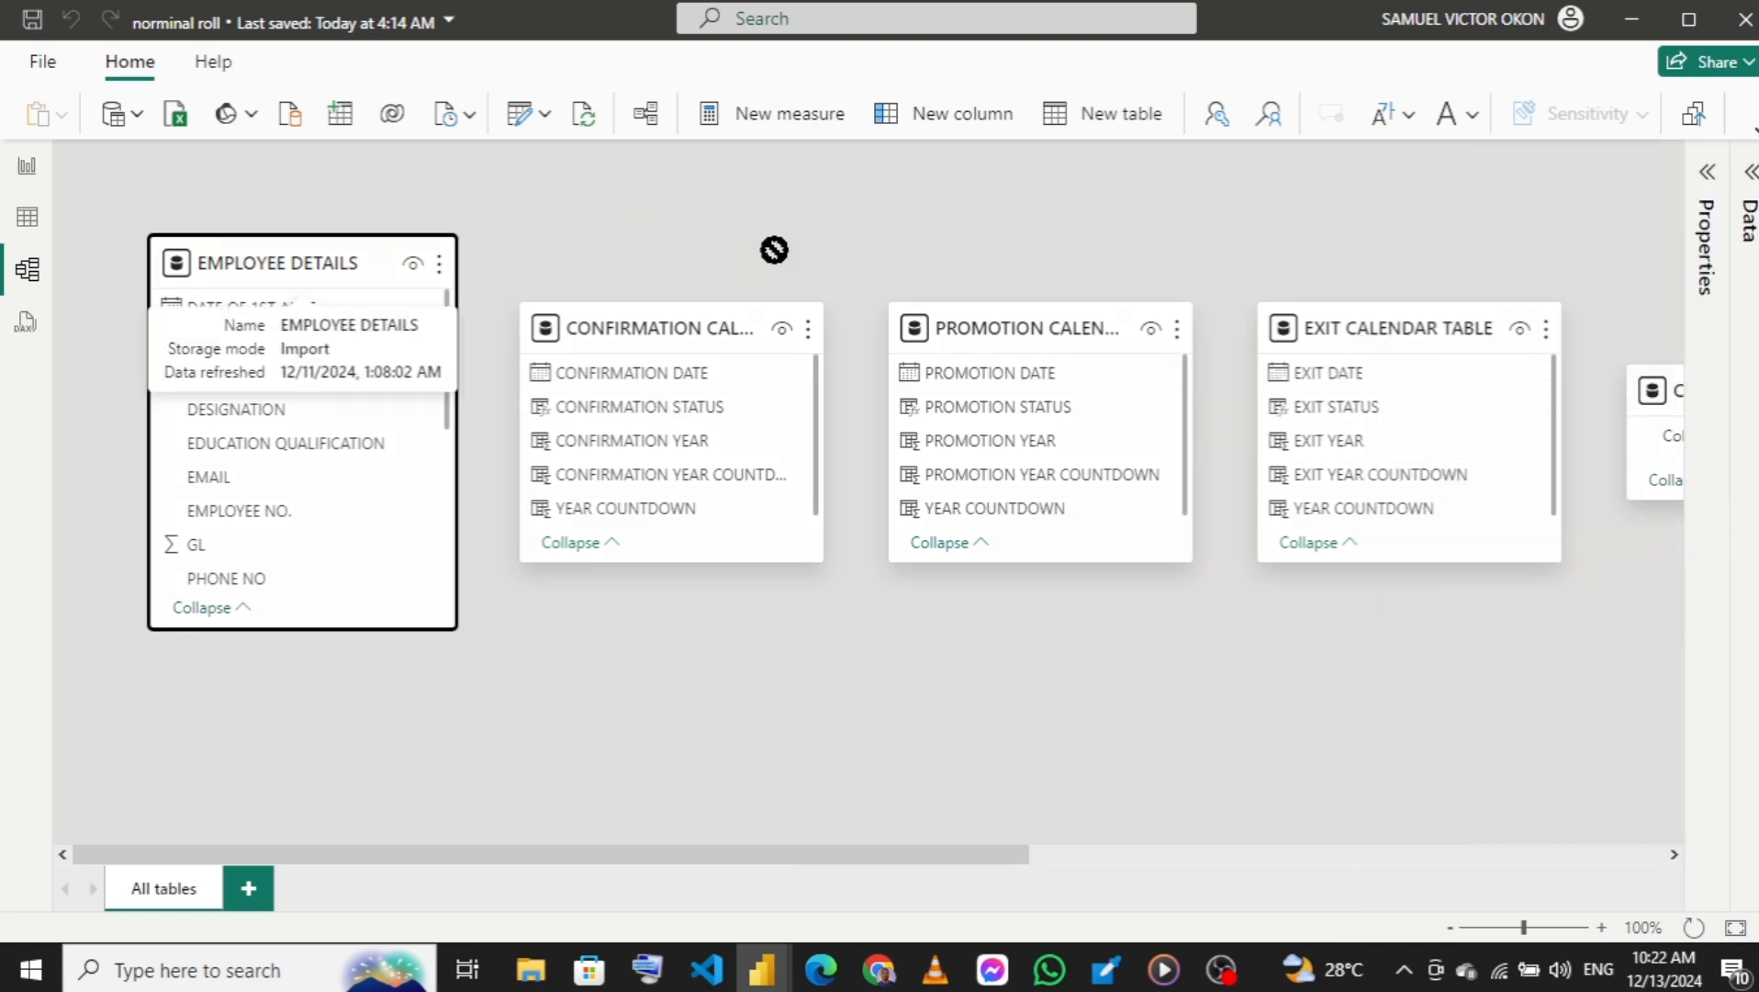
left_click_drag(775, 250, 803, 263)
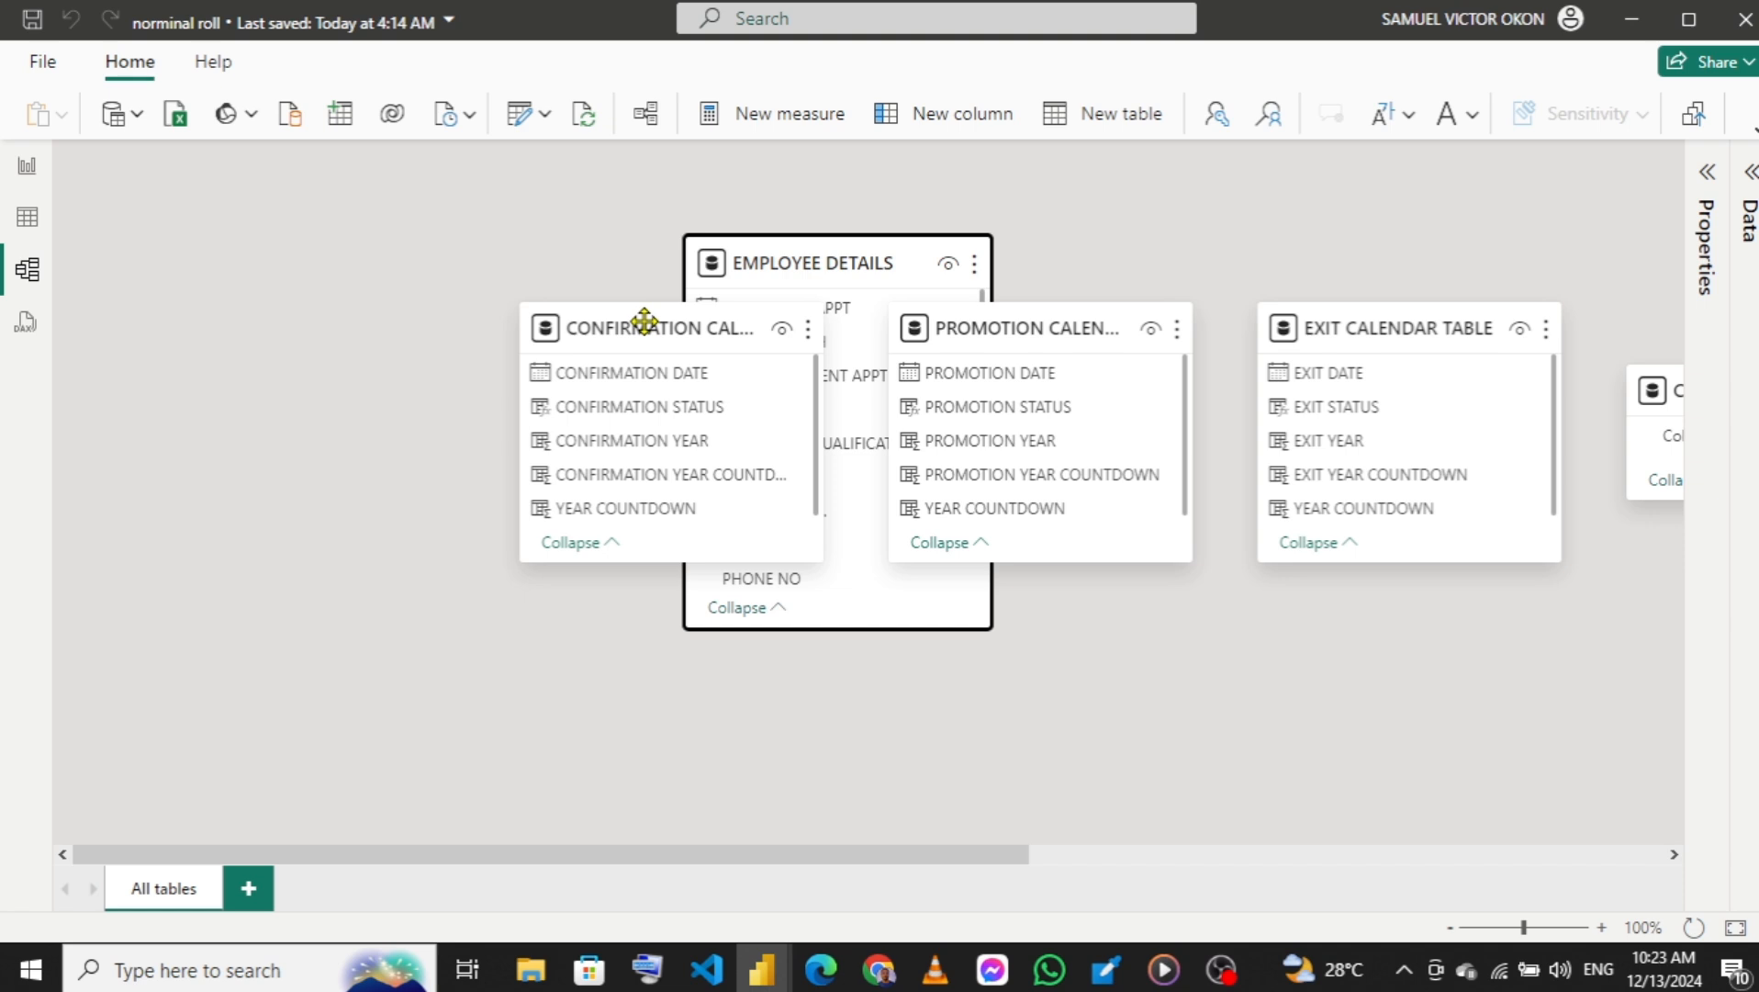
left_click_drag(645, 321, 324, 324)
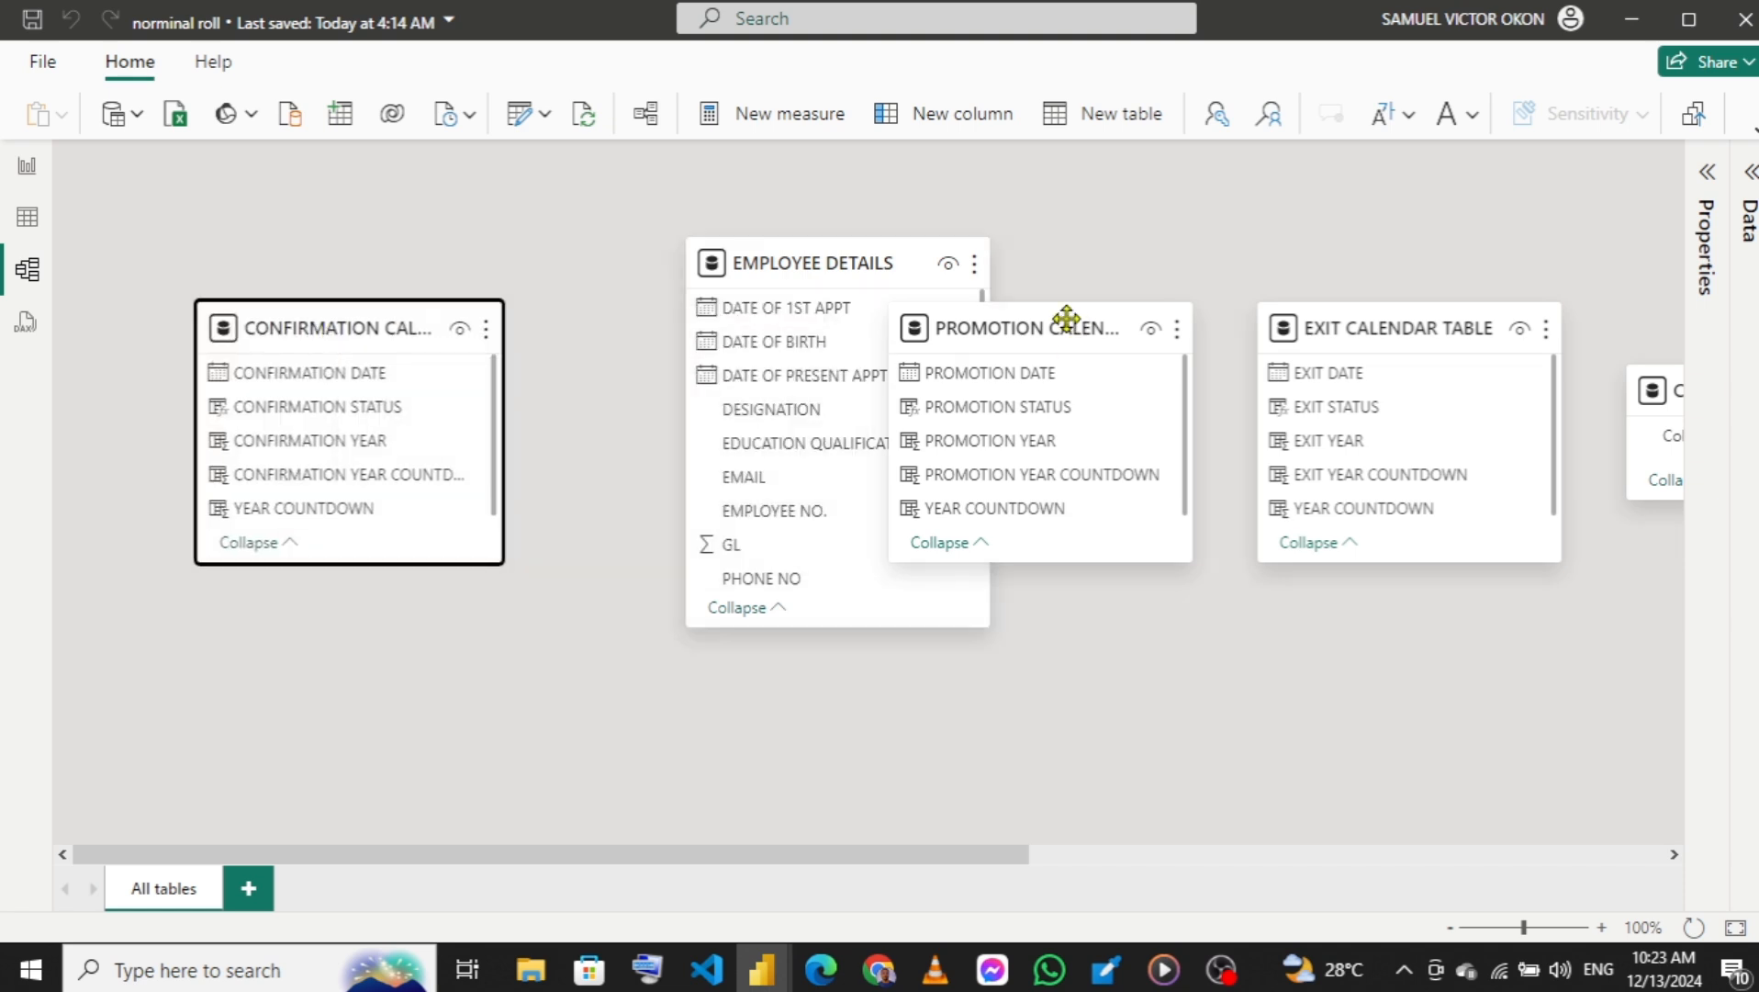
left_click_drag(1066, 319, 852, 668)
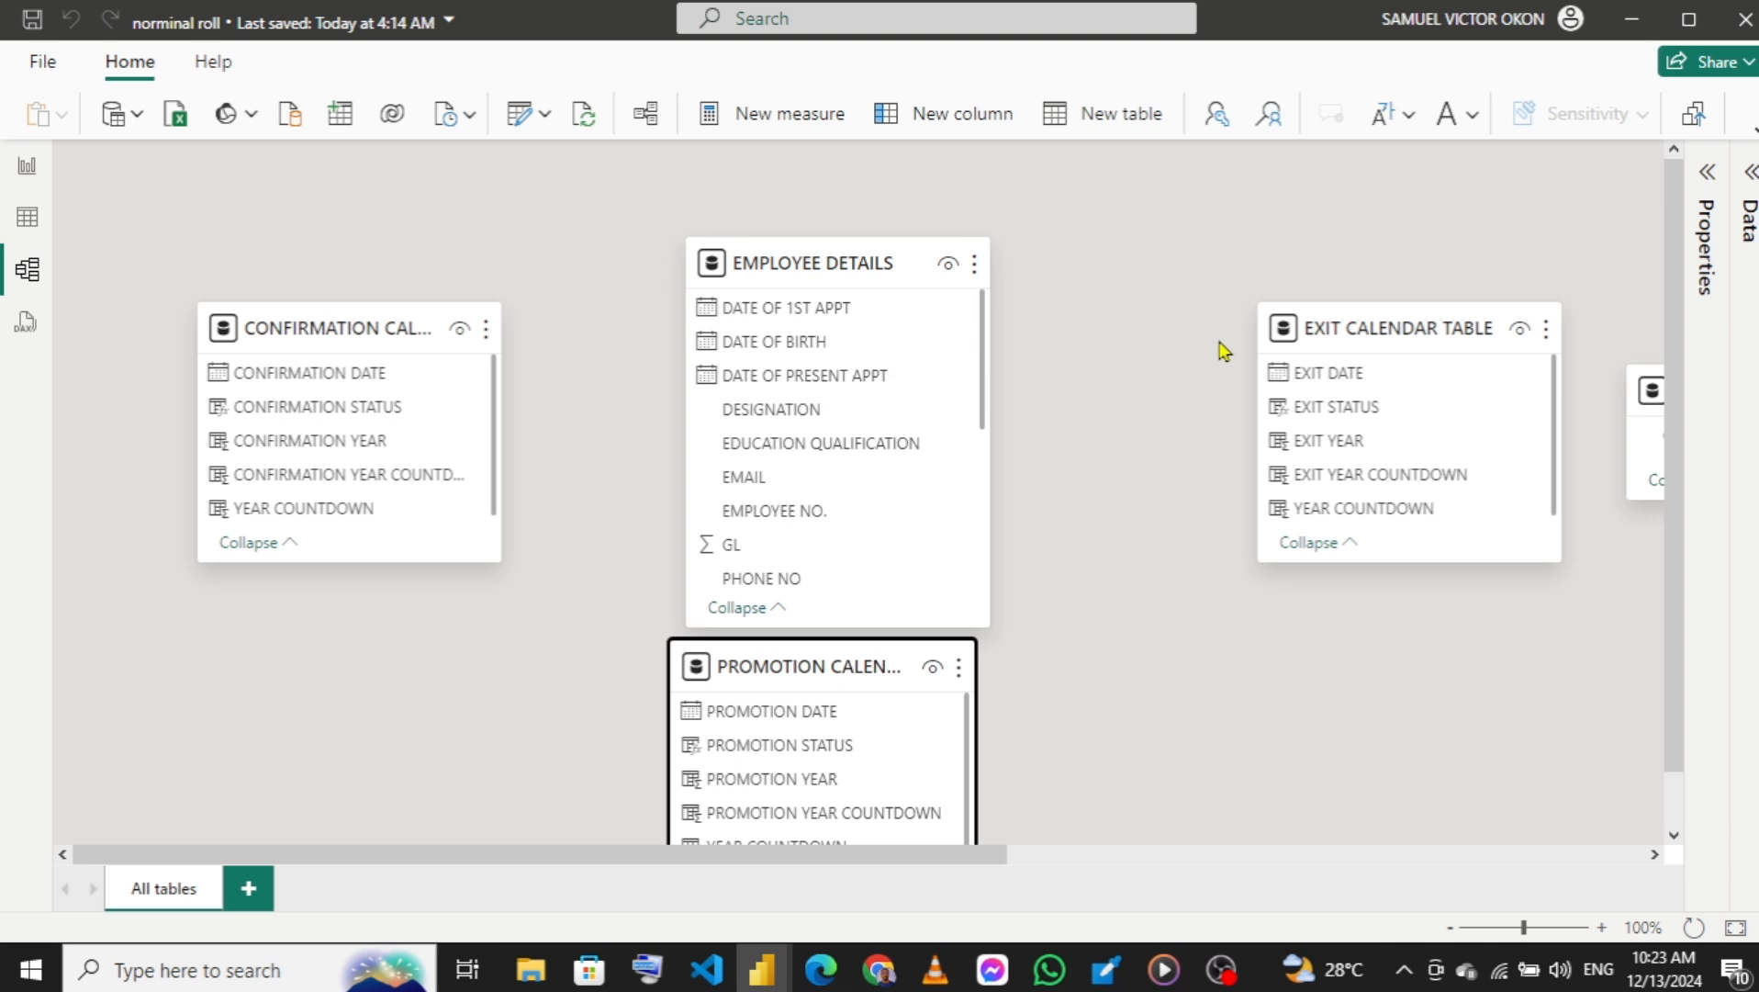
left_click_drag(1349, 333, 1202, 336)
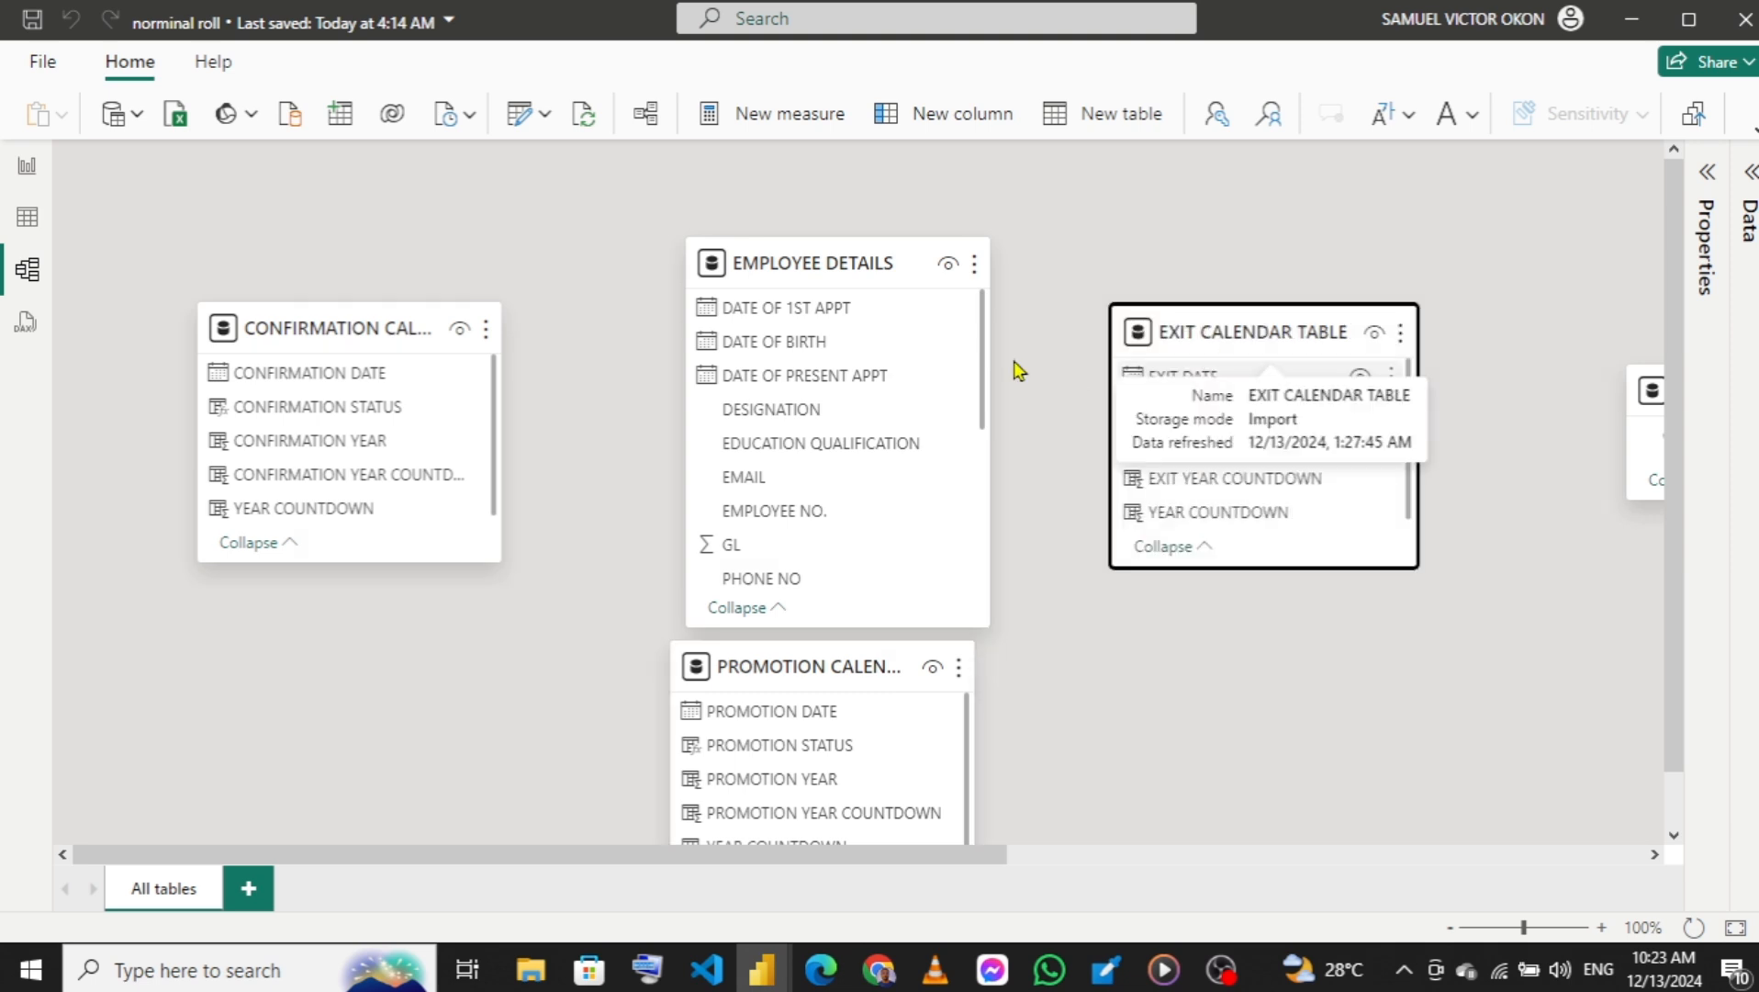
Reposition the promotion calendar table below the confirmation calendar table and lengthen the EMPLOYEE DETAILS card to show more fields.
left_click_drag(845, 623, 846, 524)
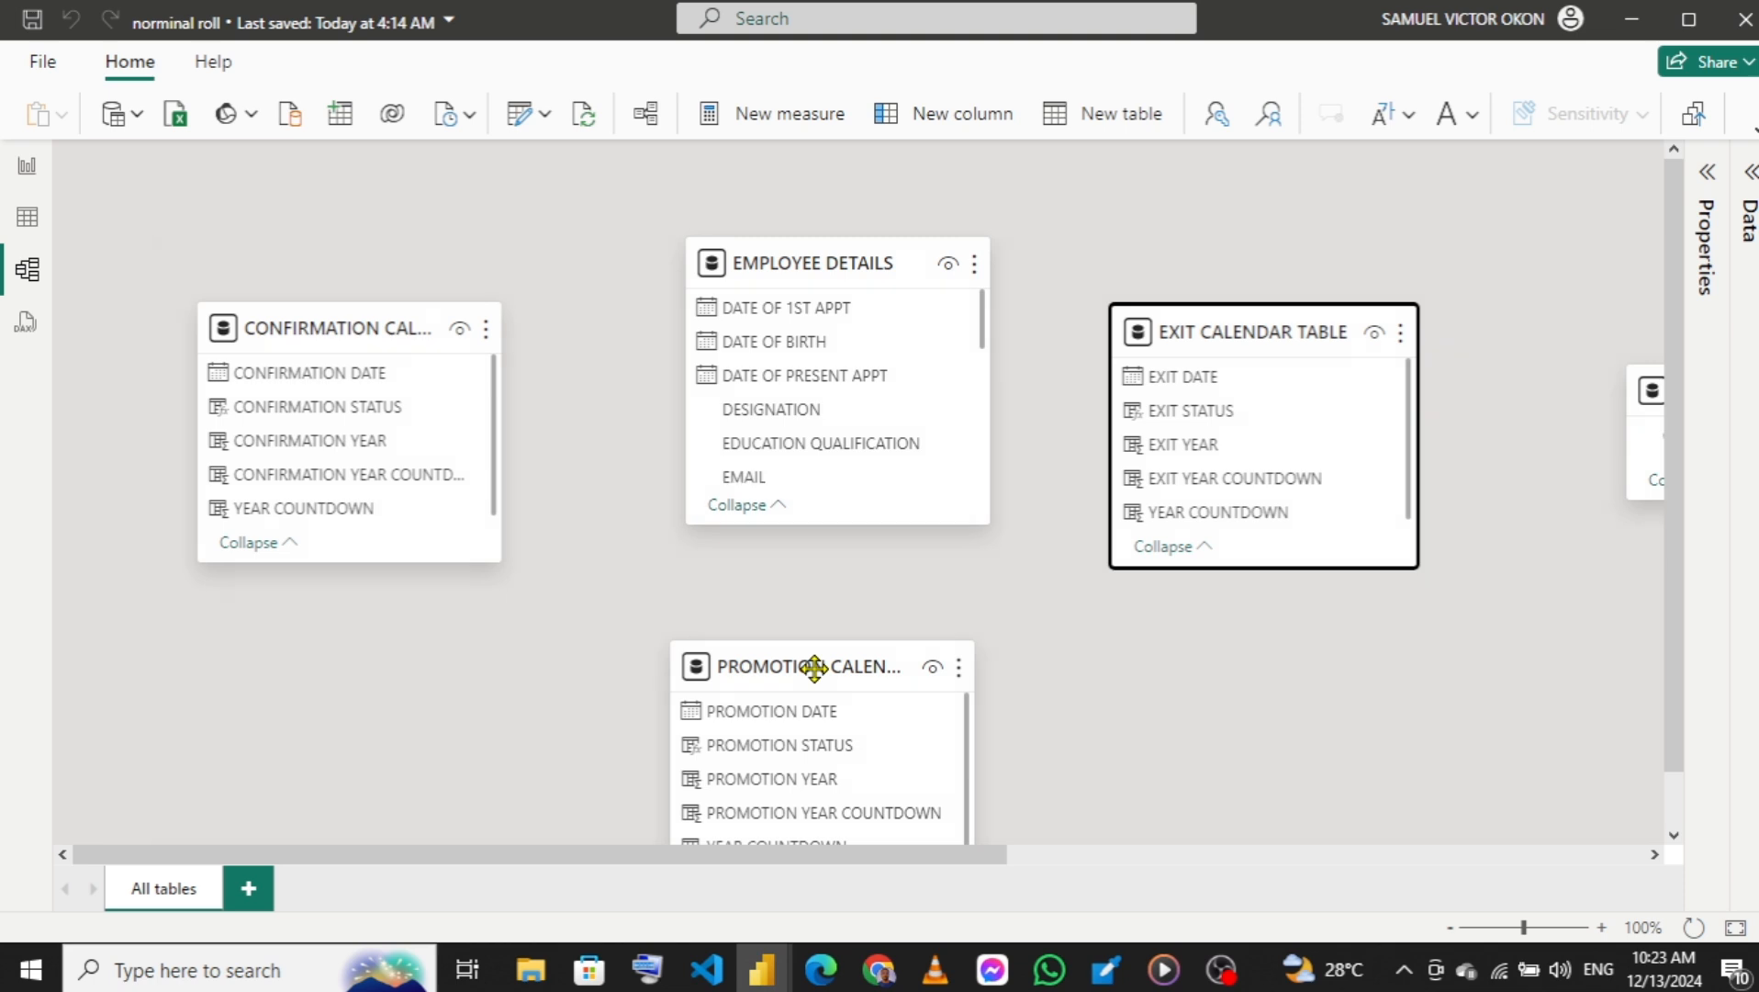
left_click_drag(815, 667, 830, 579)
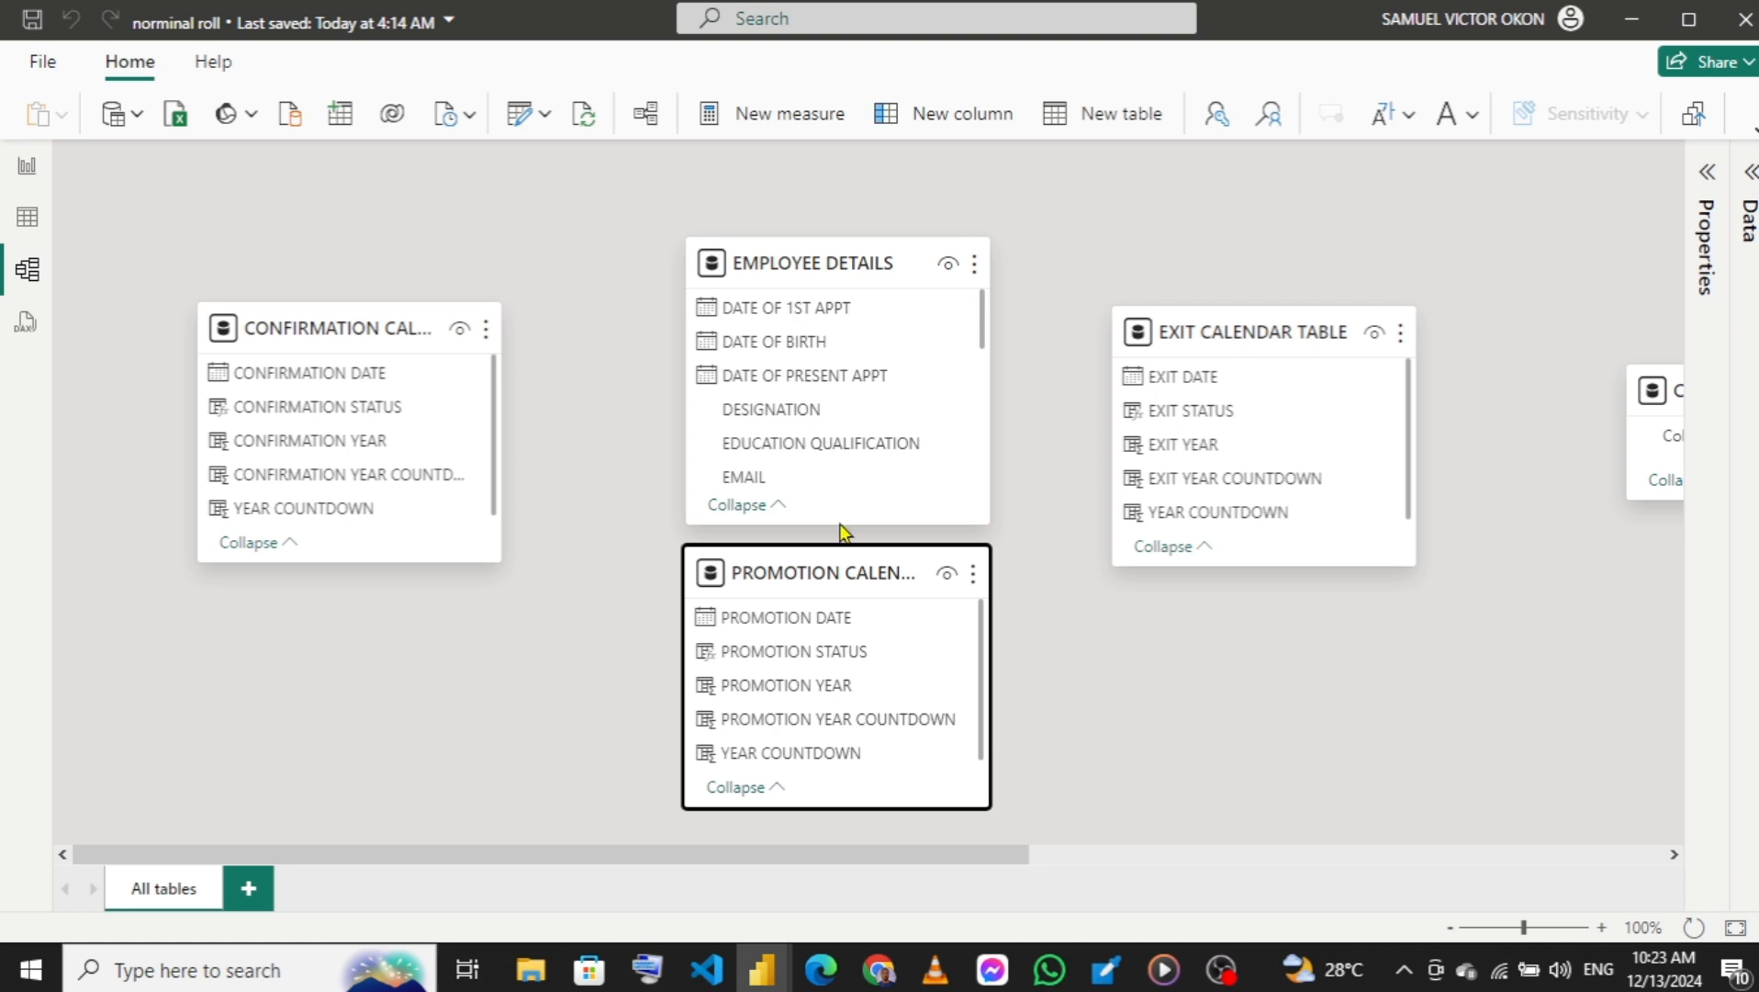
left_click_drag(827, 520, 326, 635)
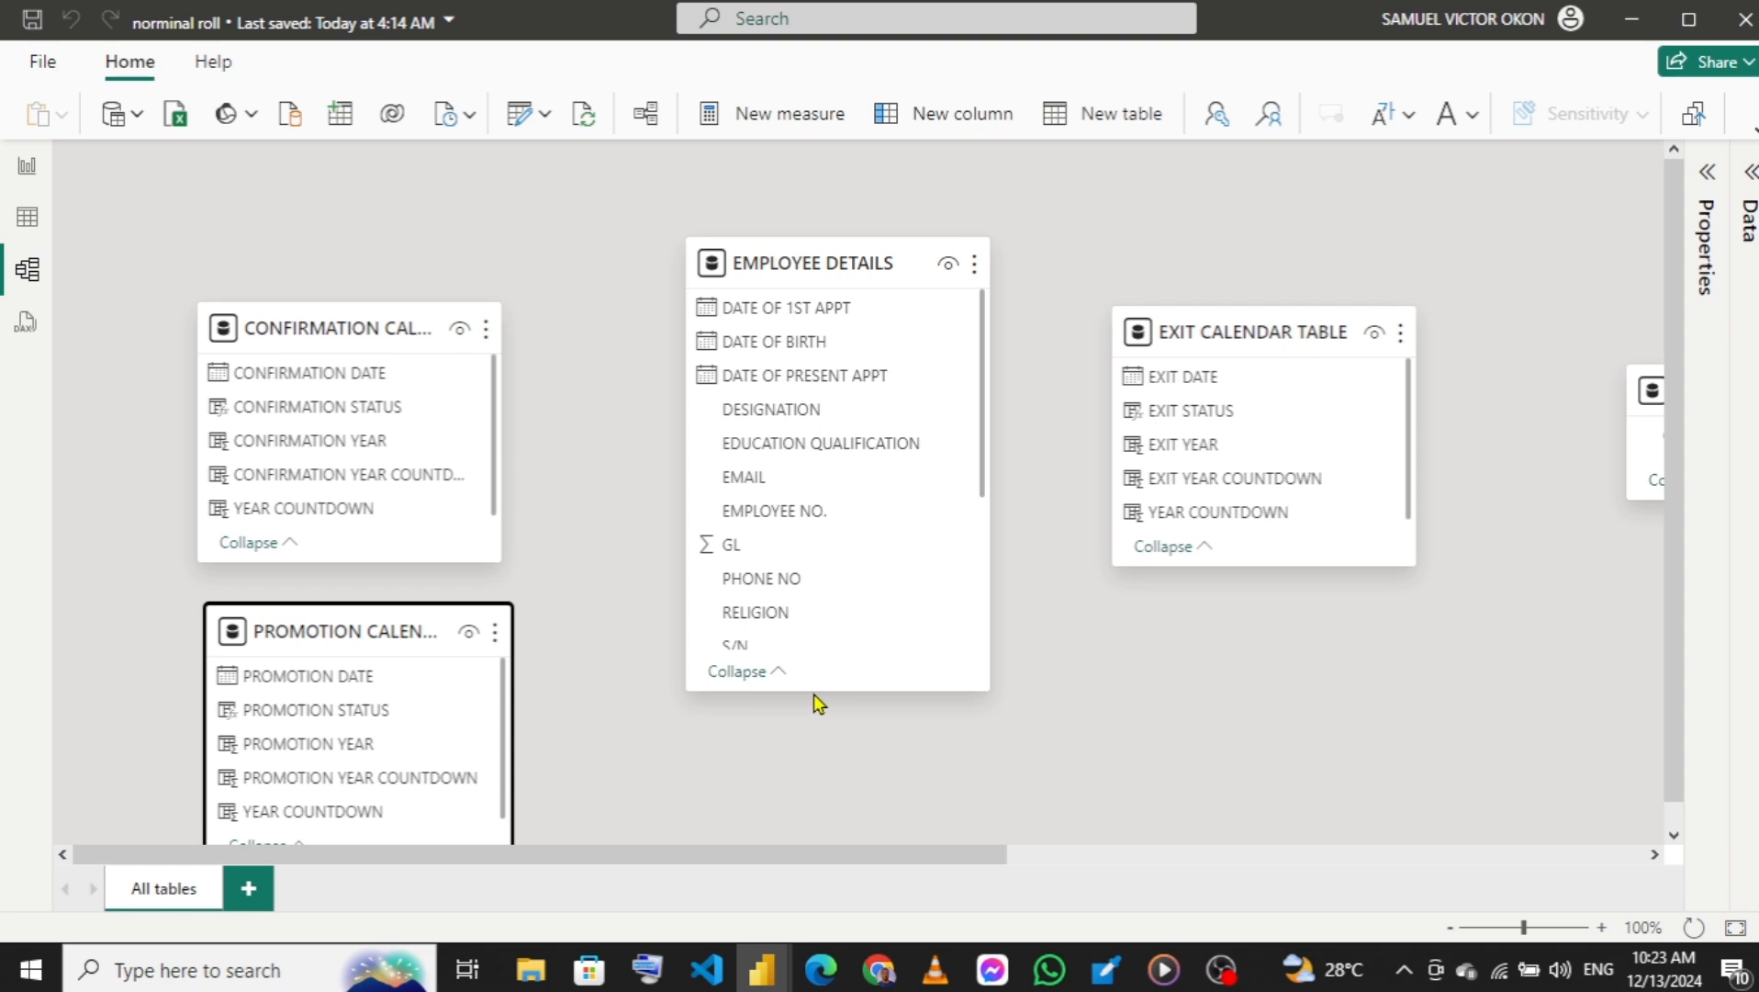
left_click_drag(818, 692, 835, 846)
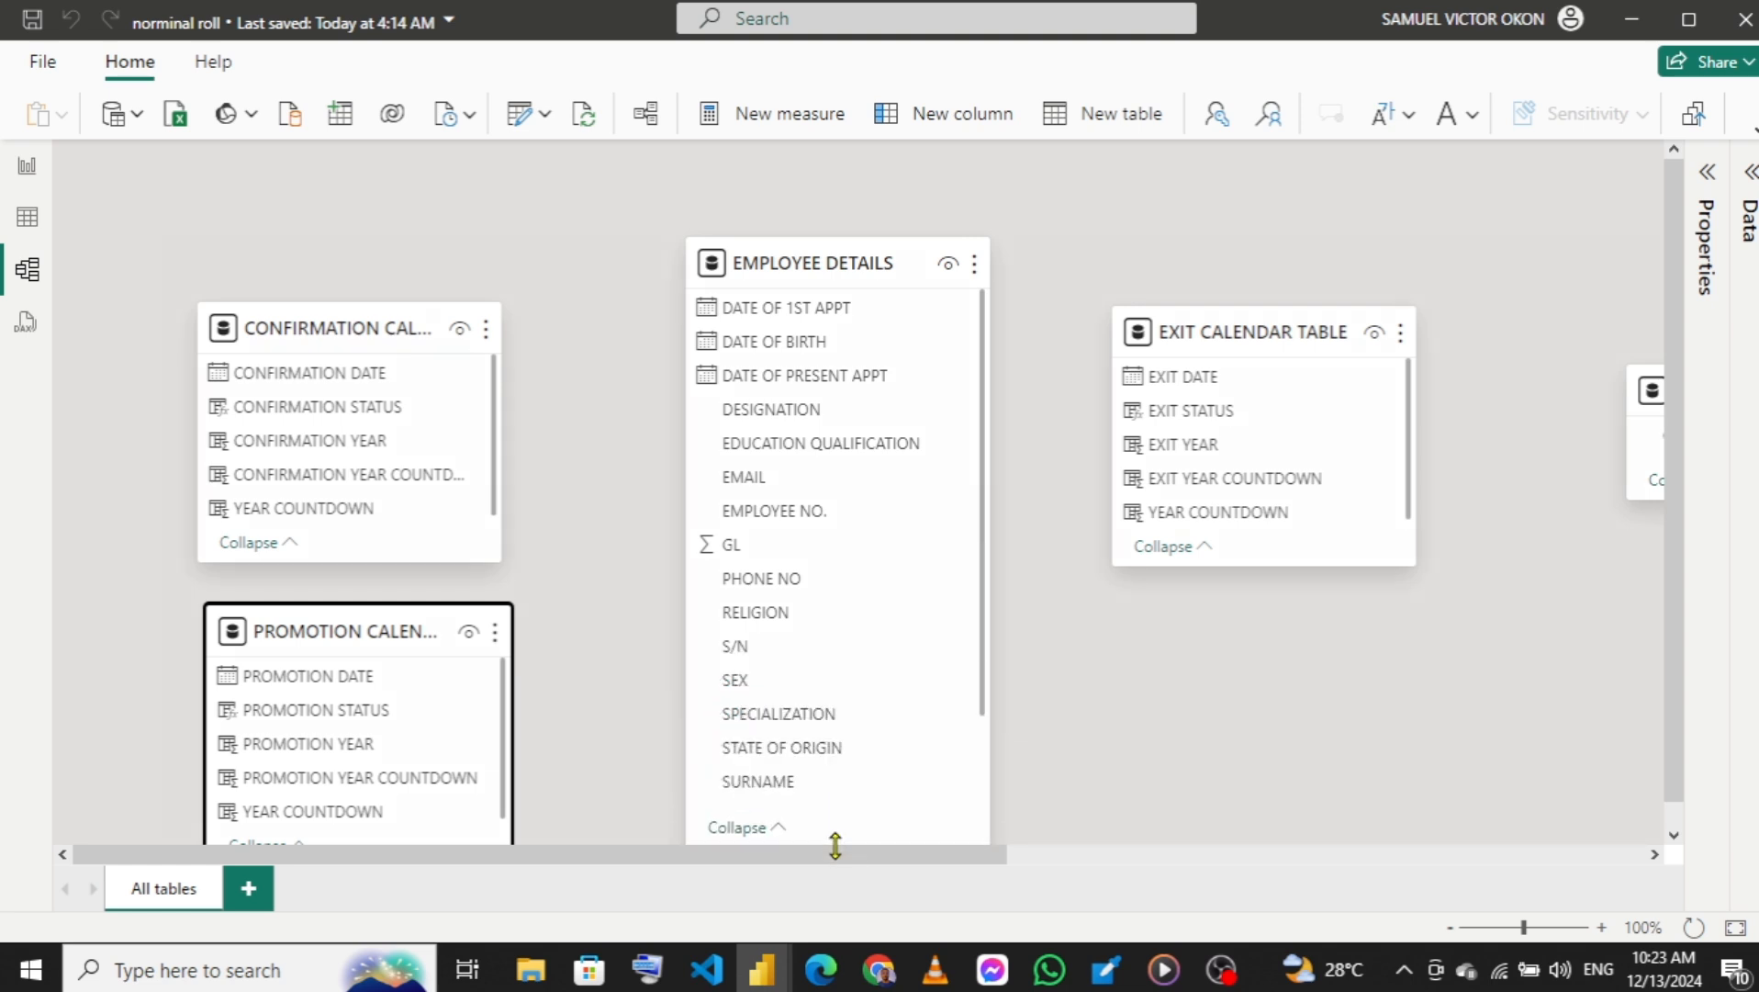
Create a relationship from CONFIRMATION DATE in the confirmation calendar table to DATE OF CONFIRMATION in EMPLOYEE DETAILS.
left_click(983, 555)
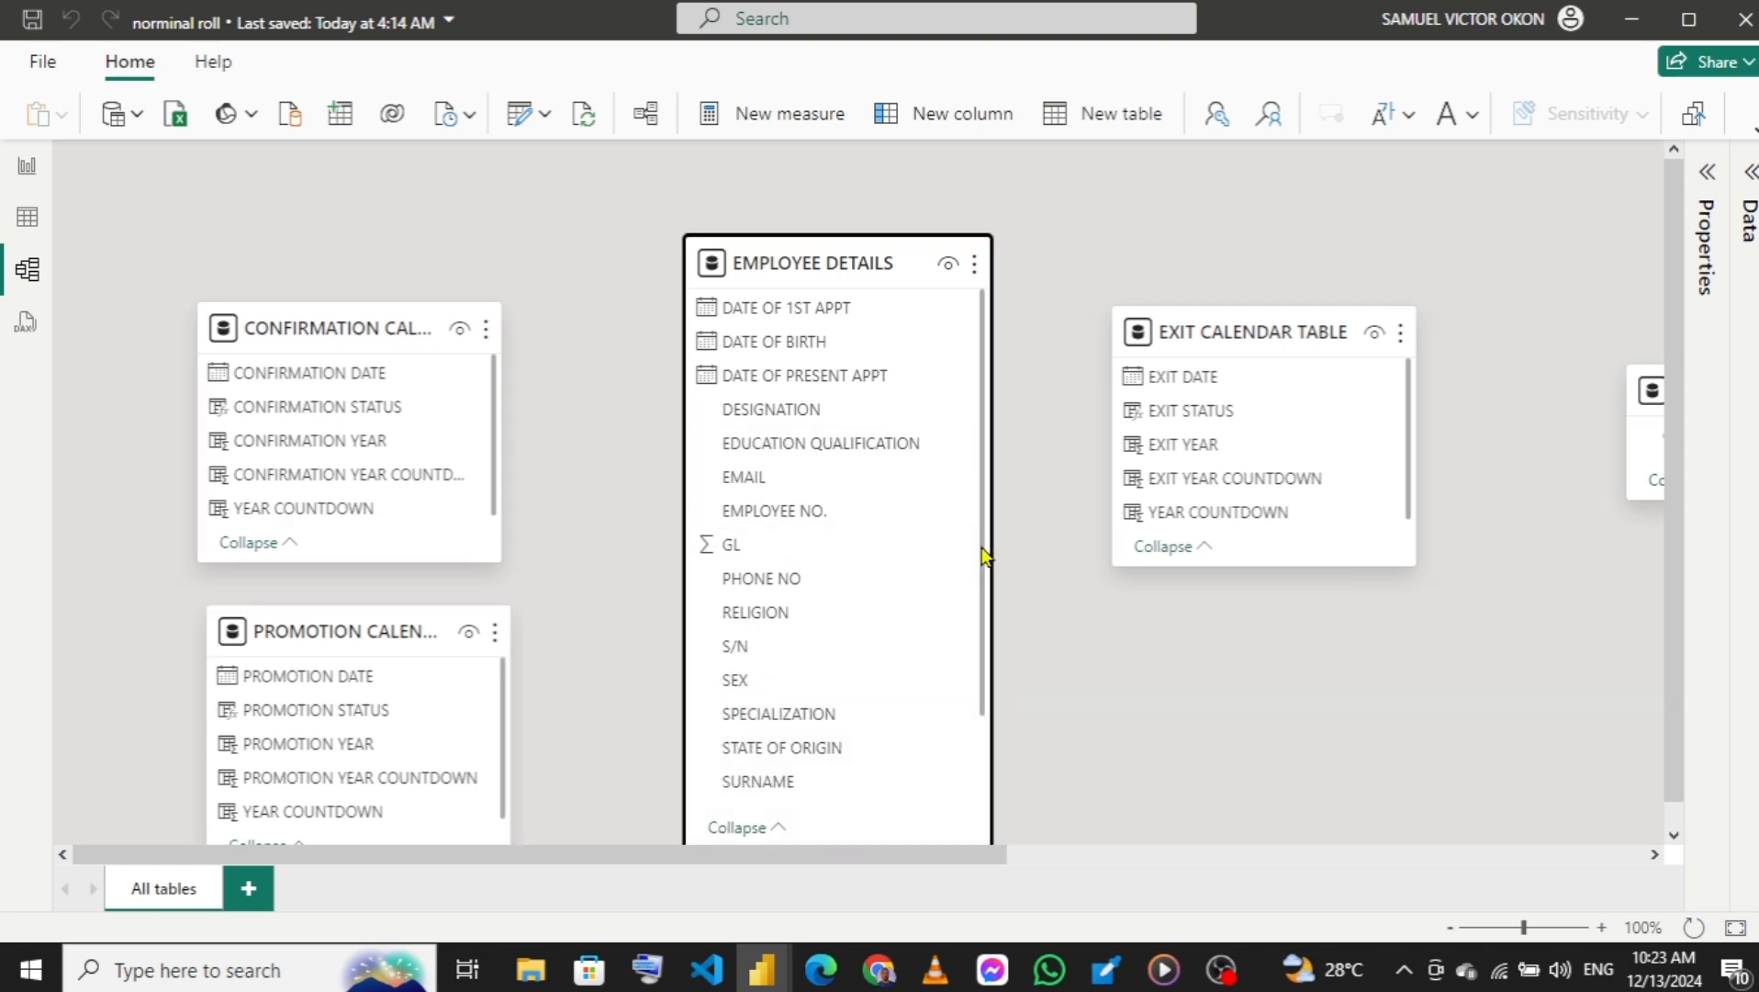
scroll(821, 710, "down", 1)
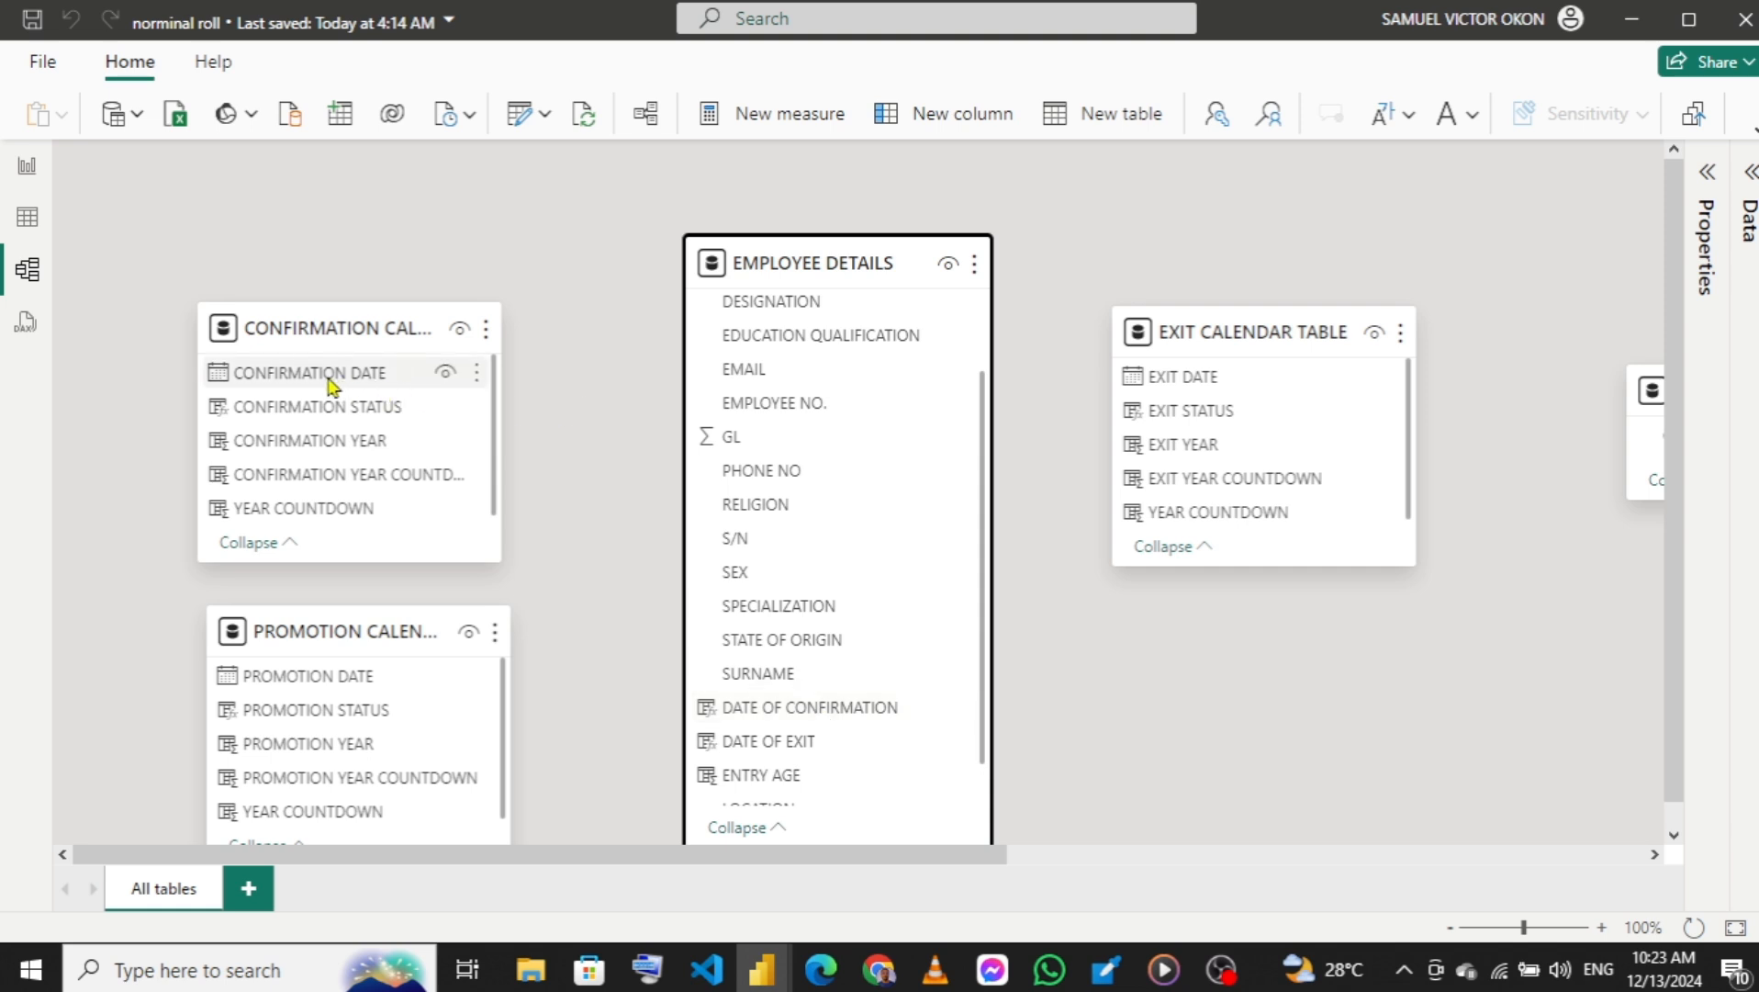
left_click_drag(330, 384, 812, 716)
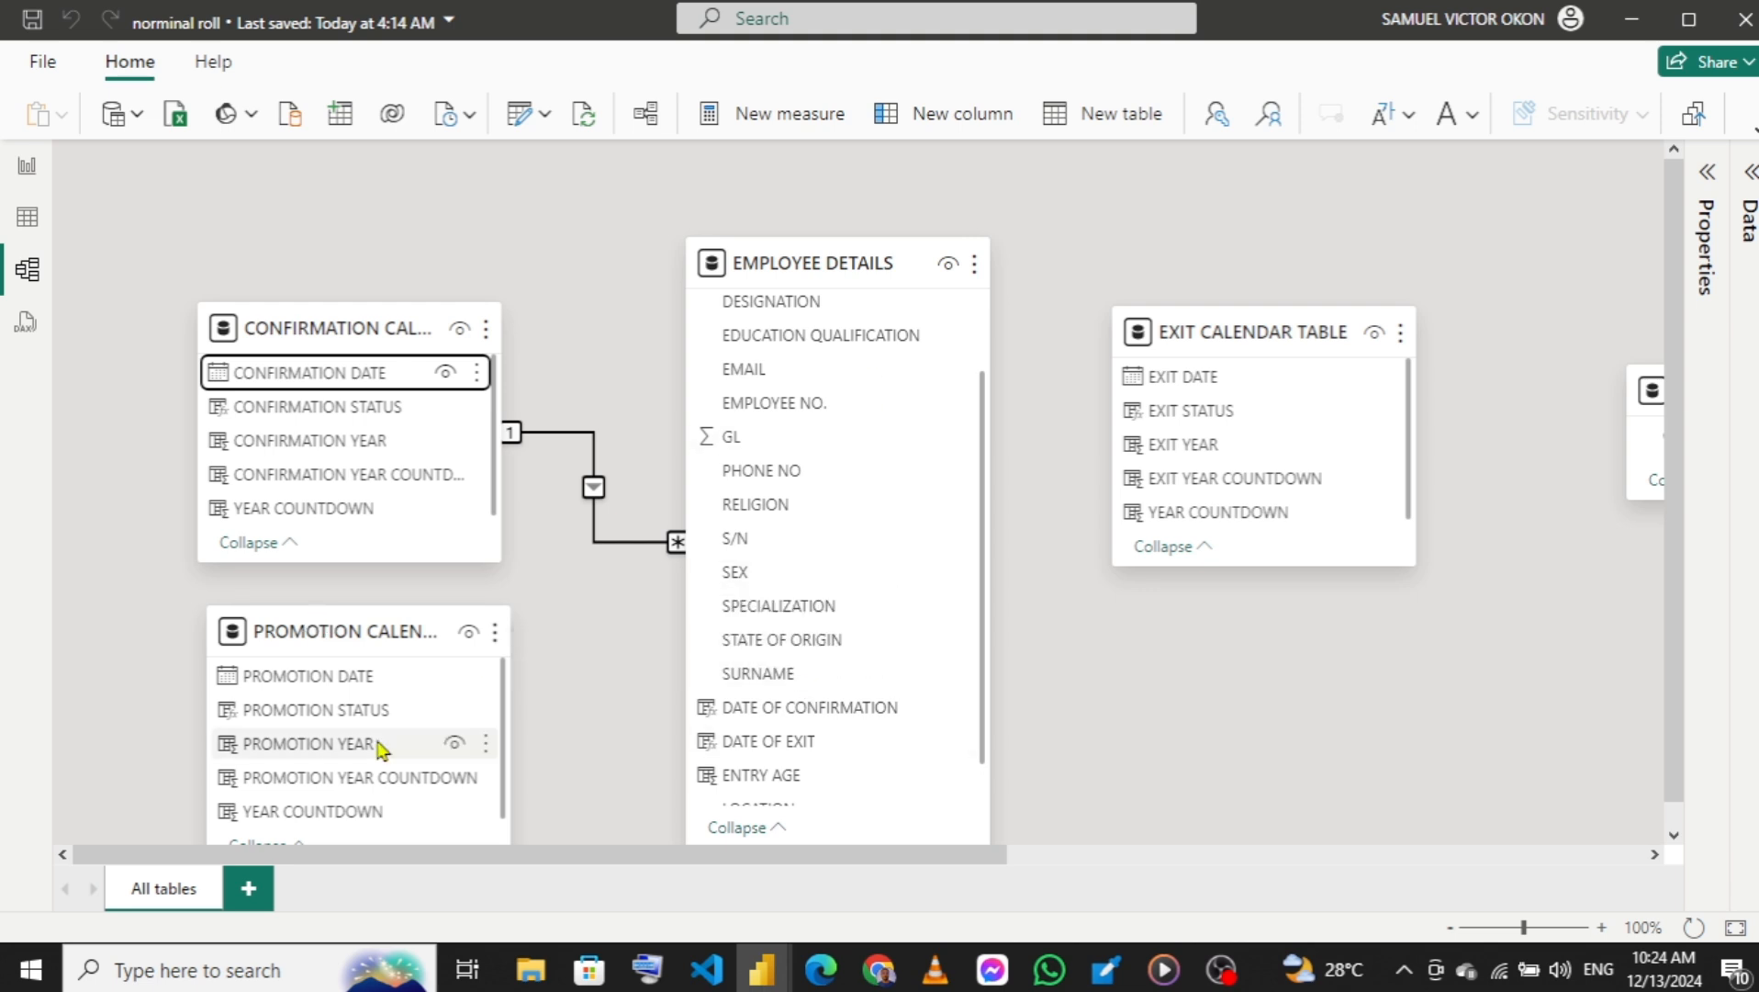
Relate the promotion calendar's PROMOTION DATE and the exit calendar's EXIT DATE to PROMOTION DATE and DATE OF EXIT in EMPLOYEE DETAILS.
mouse_move(348, 631)
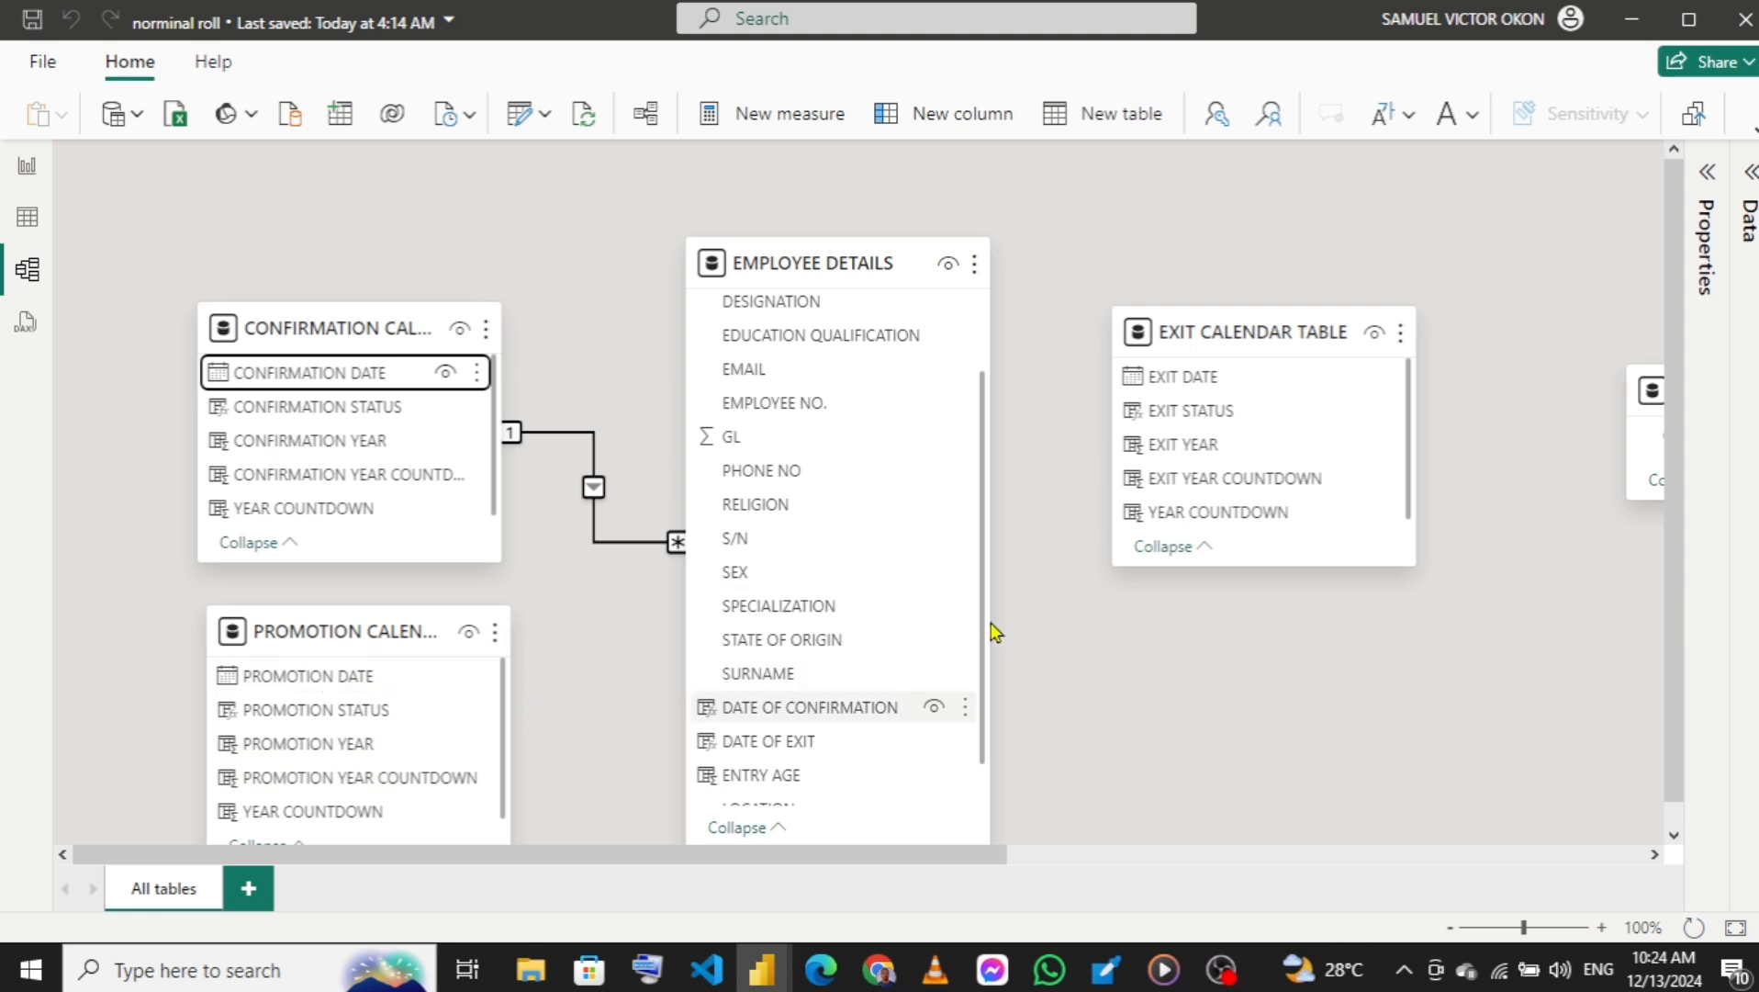
left_click_drag(982, 625, 990, 780)
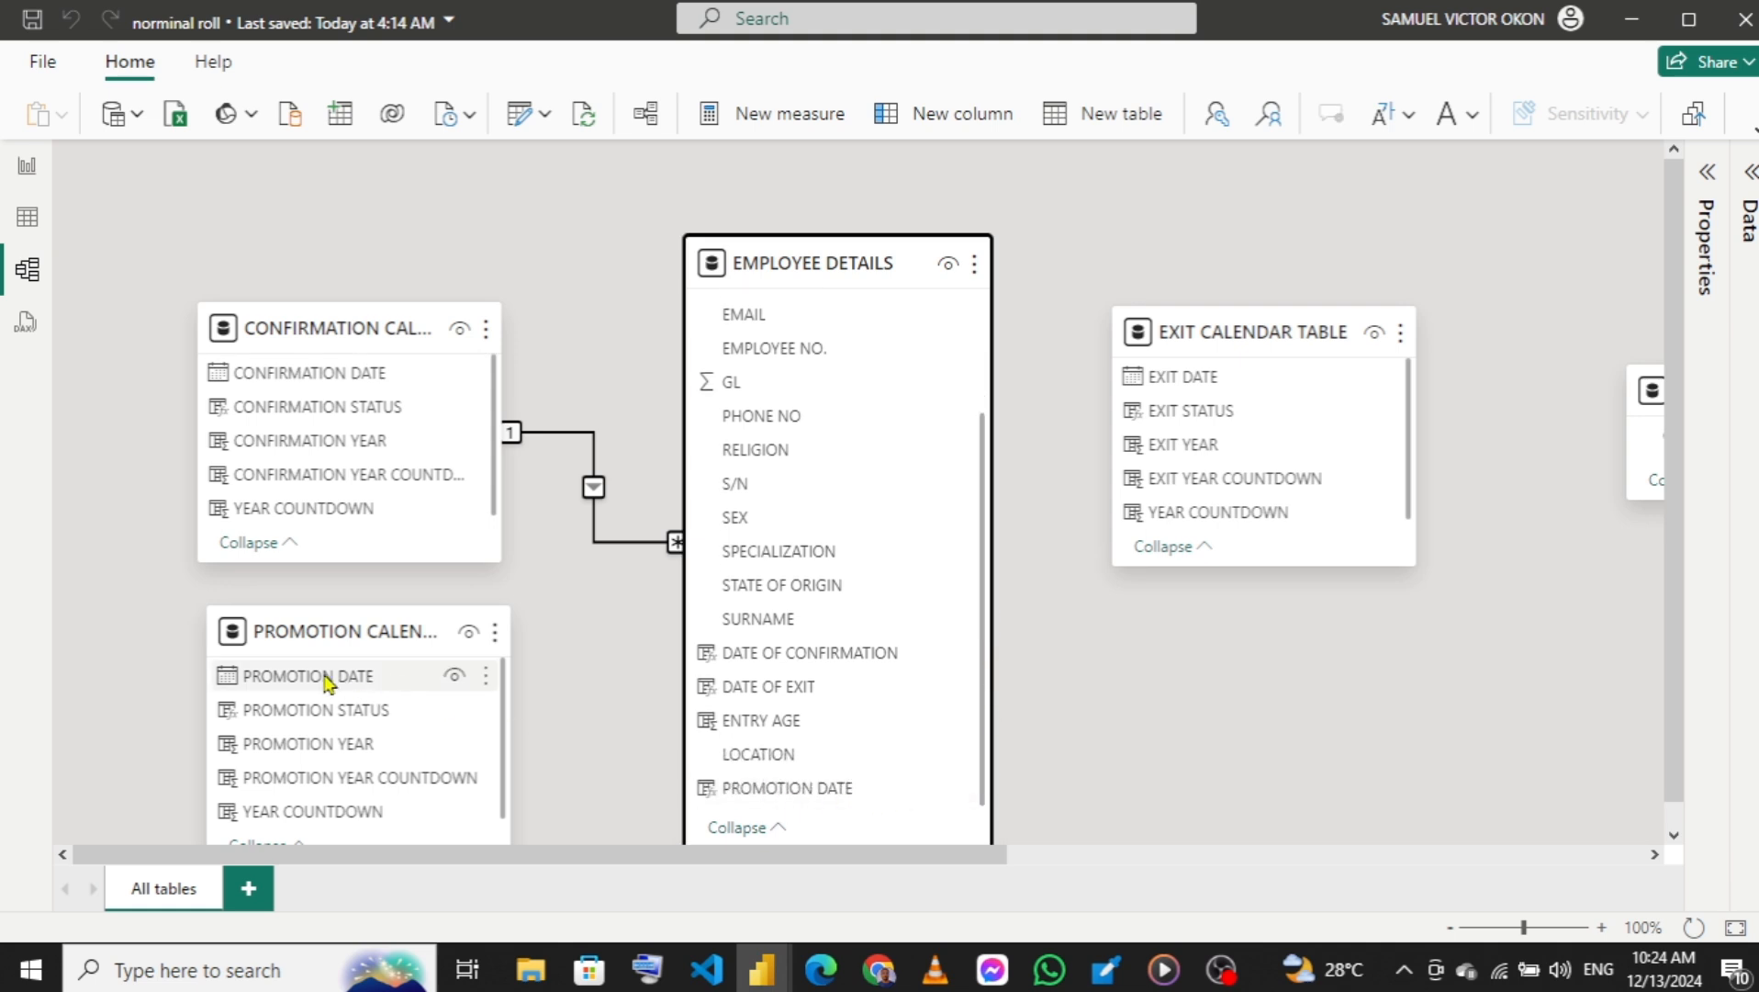
left_click_drag(326, 681, 811, 795)
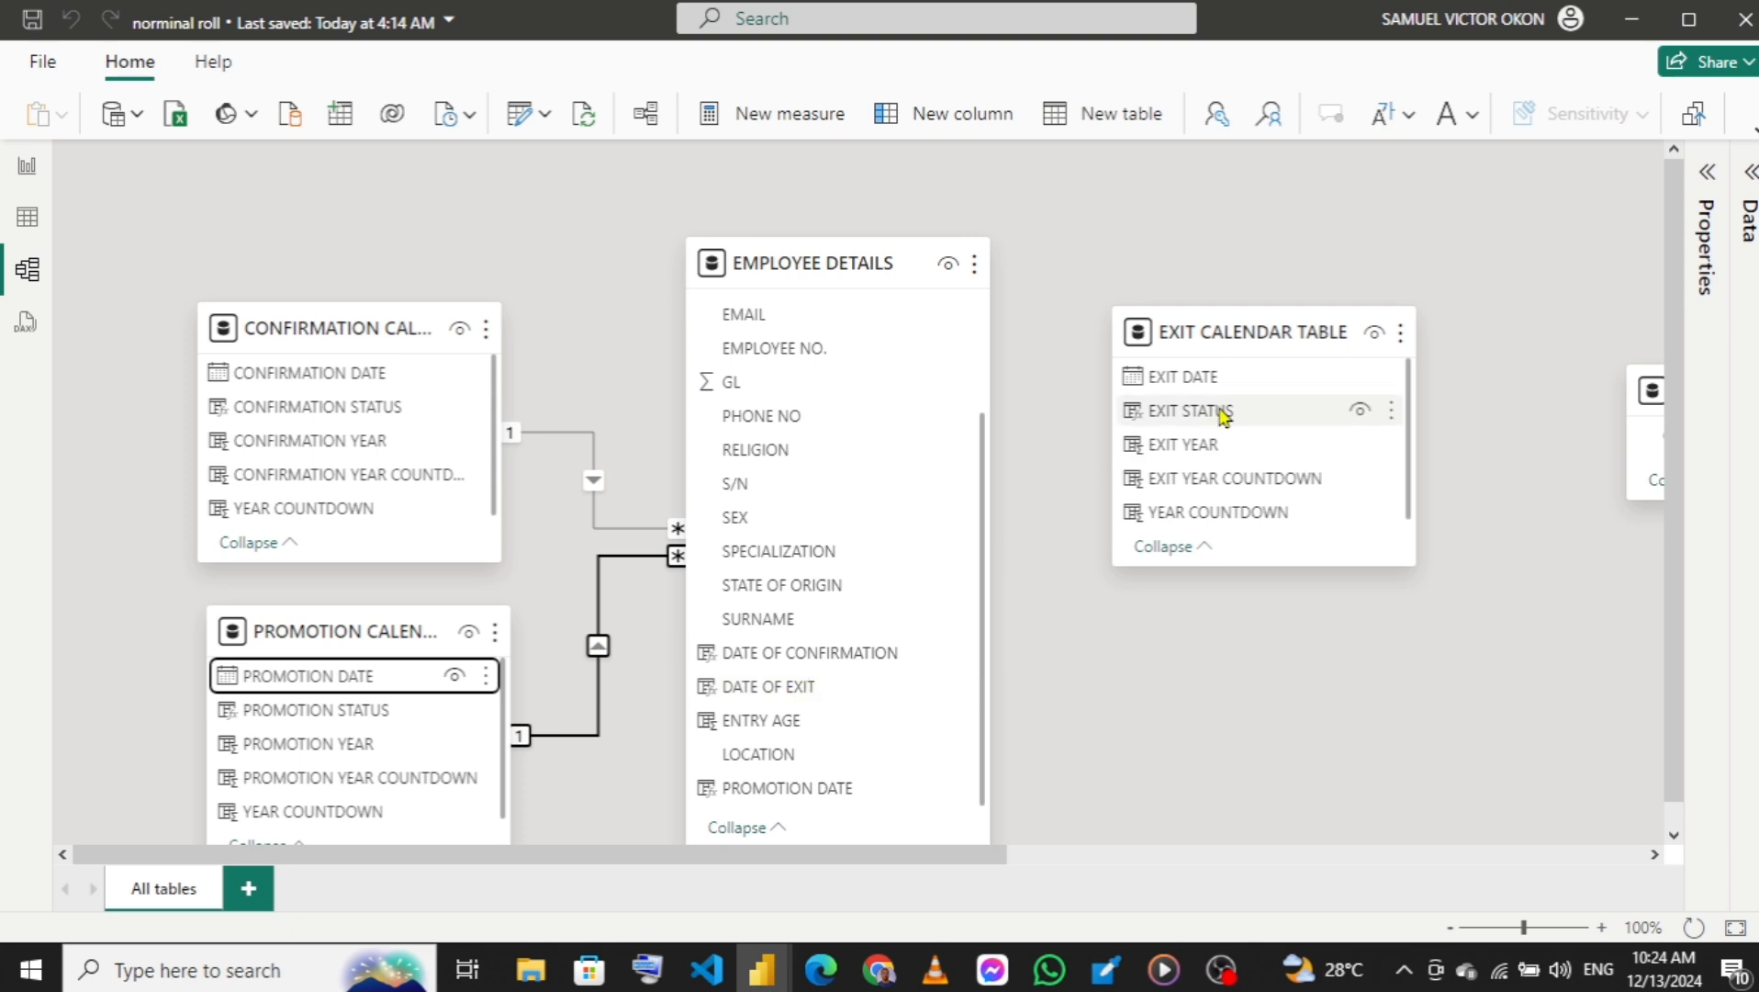
left_click_drag(1216, 380, 790, 702)
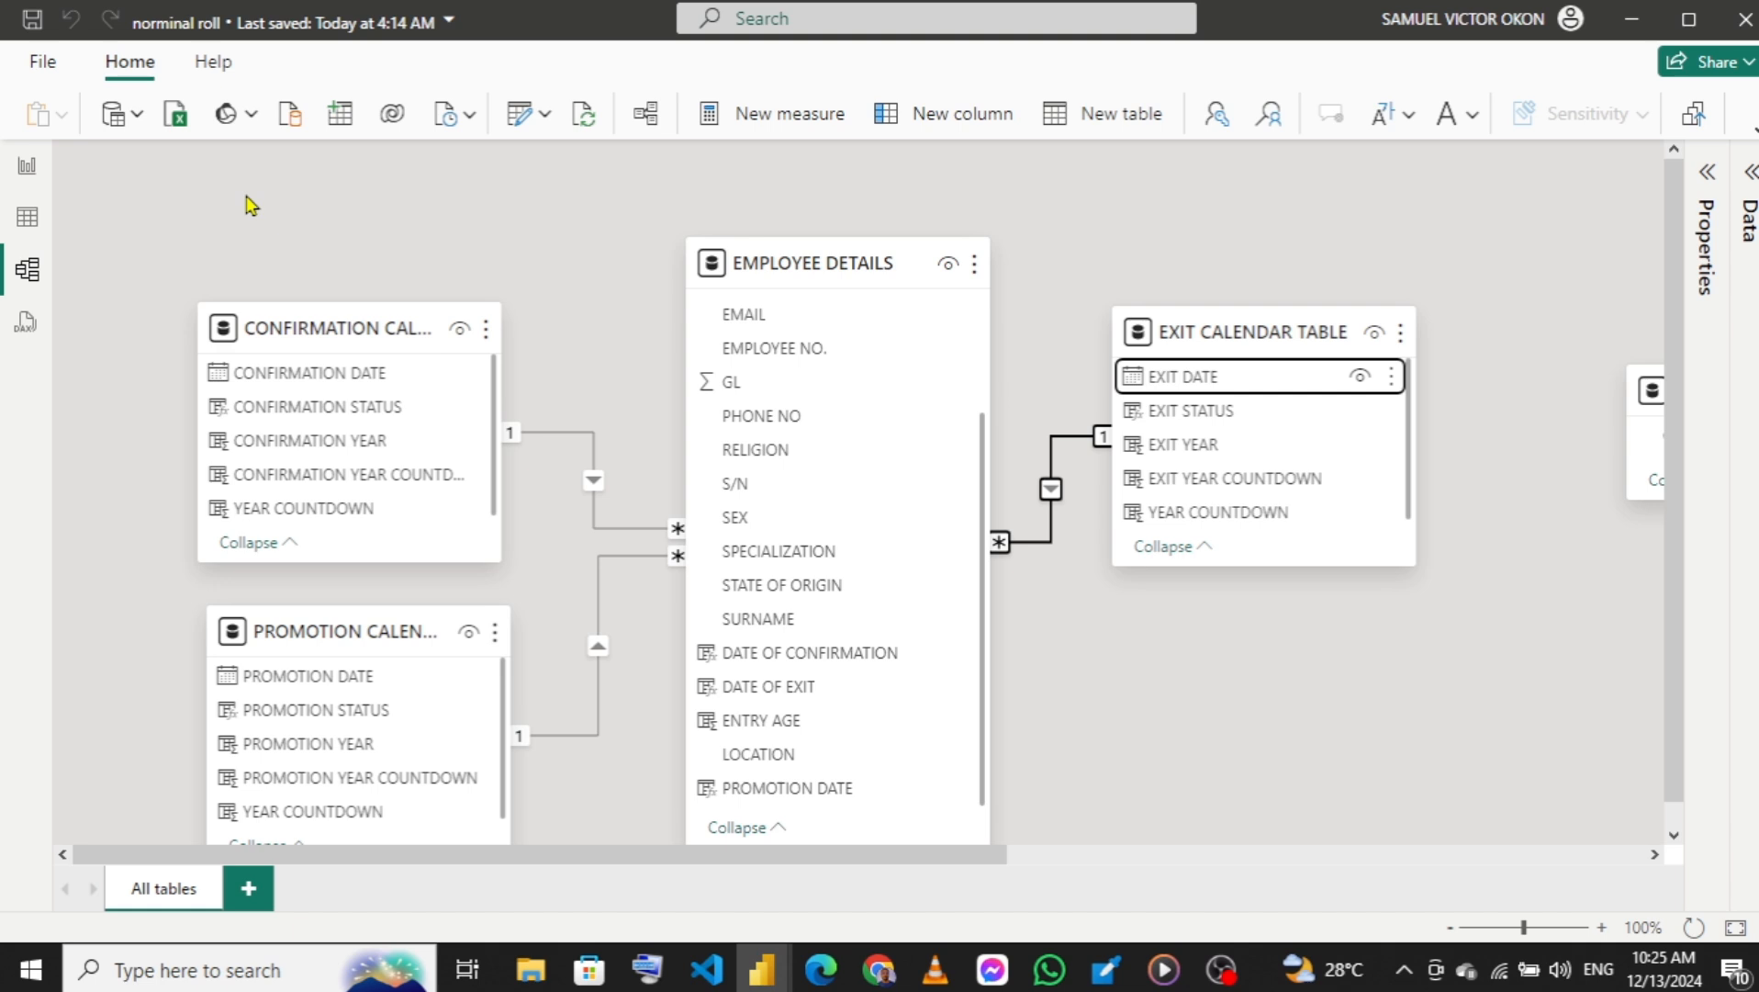
On the PROMOTION DASHBOARD report page, add a small card with the CONFIRMATION CURRENT measure near the top of the dark green panel.
left_click(26, 169)
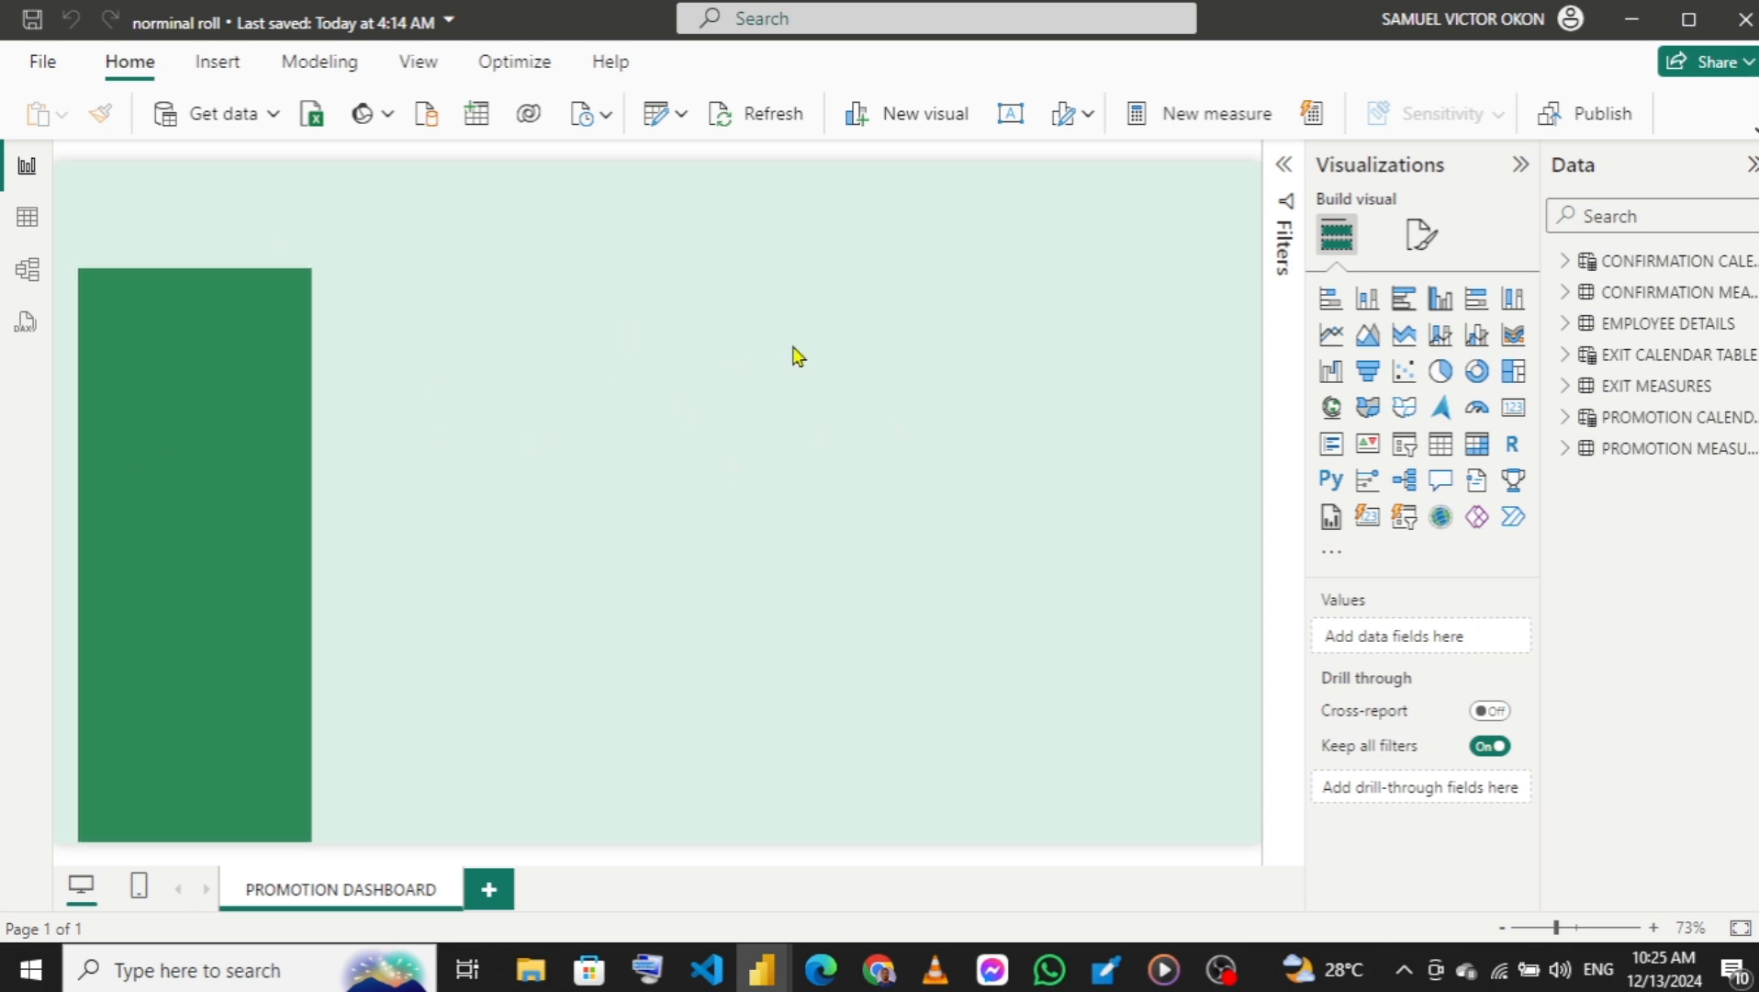
left_click(1514, 413)
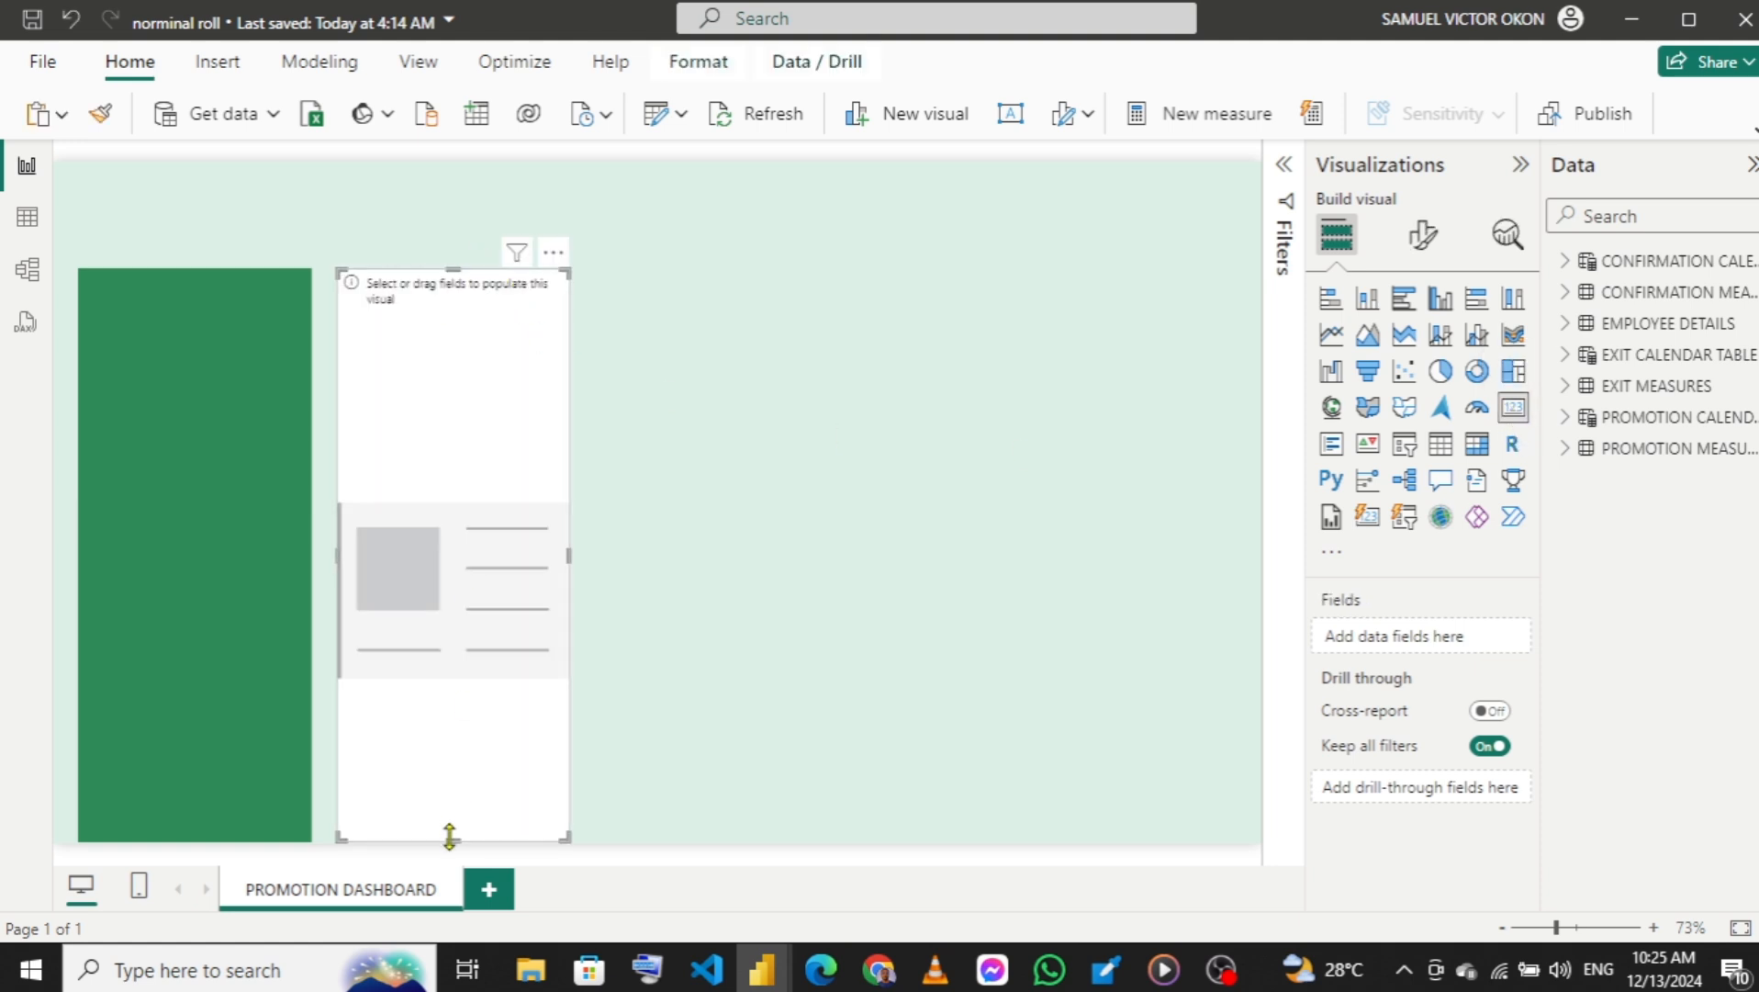
left_click_drag(450, 836, 452, 366)
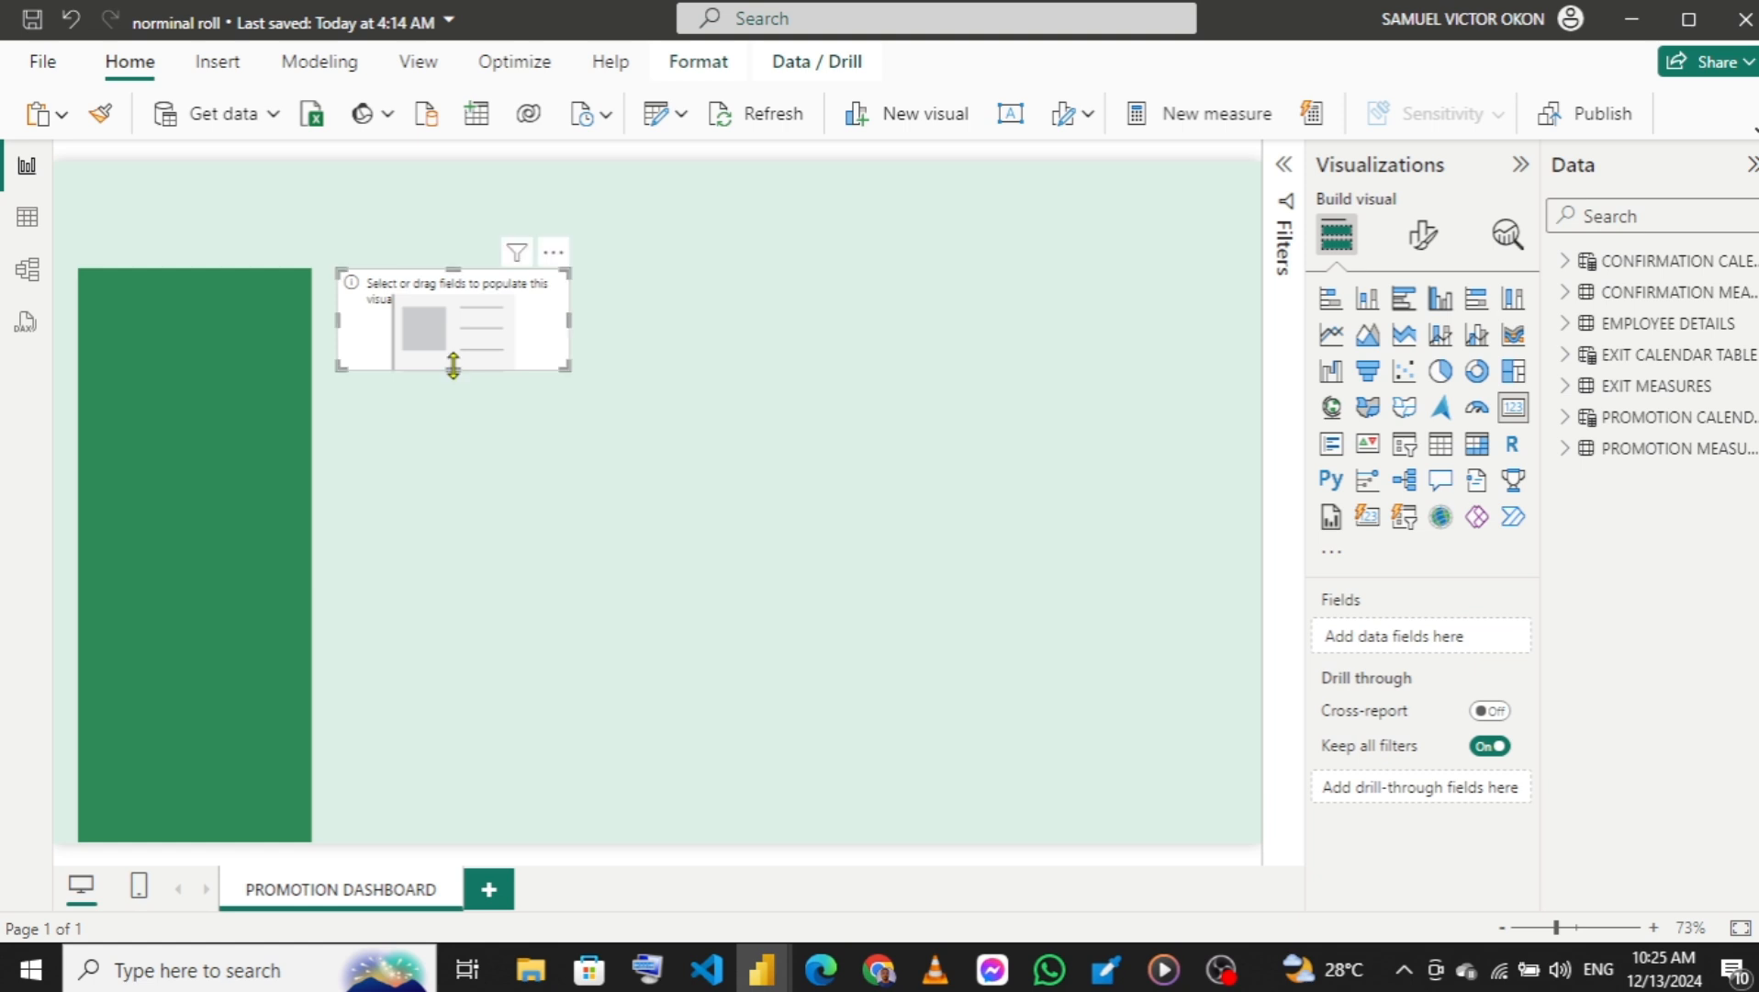
left_click_drag(459, 302, 202, 331)
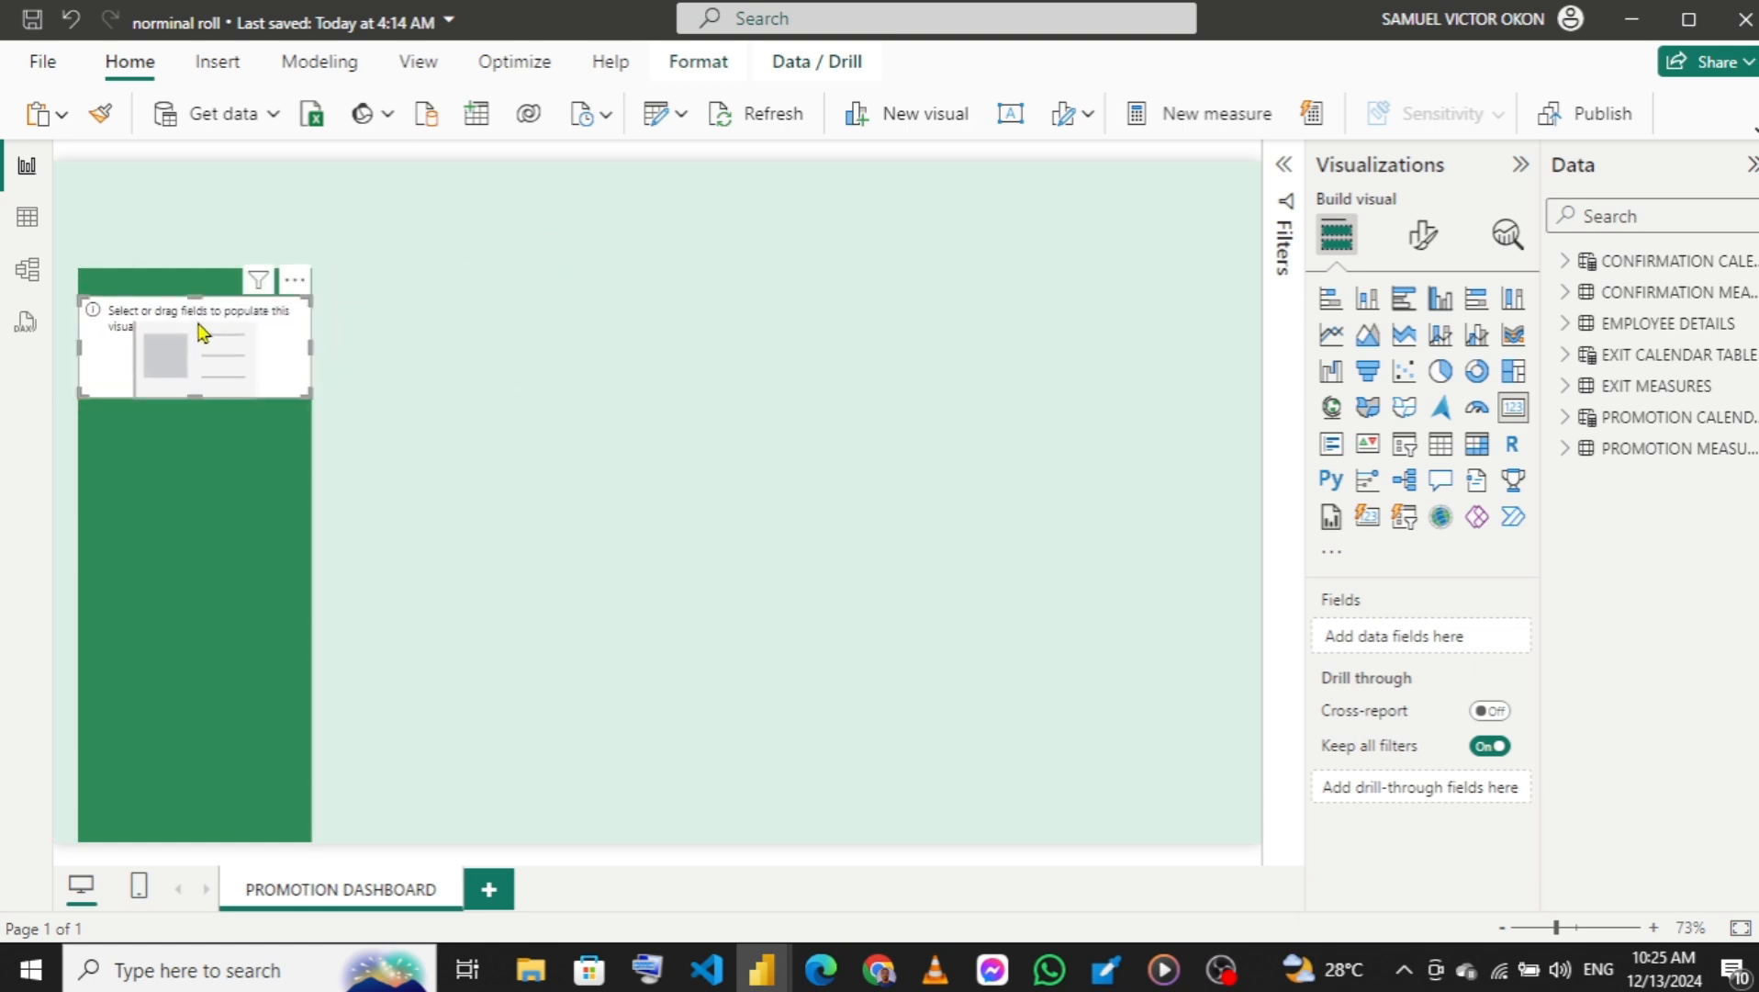
left_click(1568, 294)
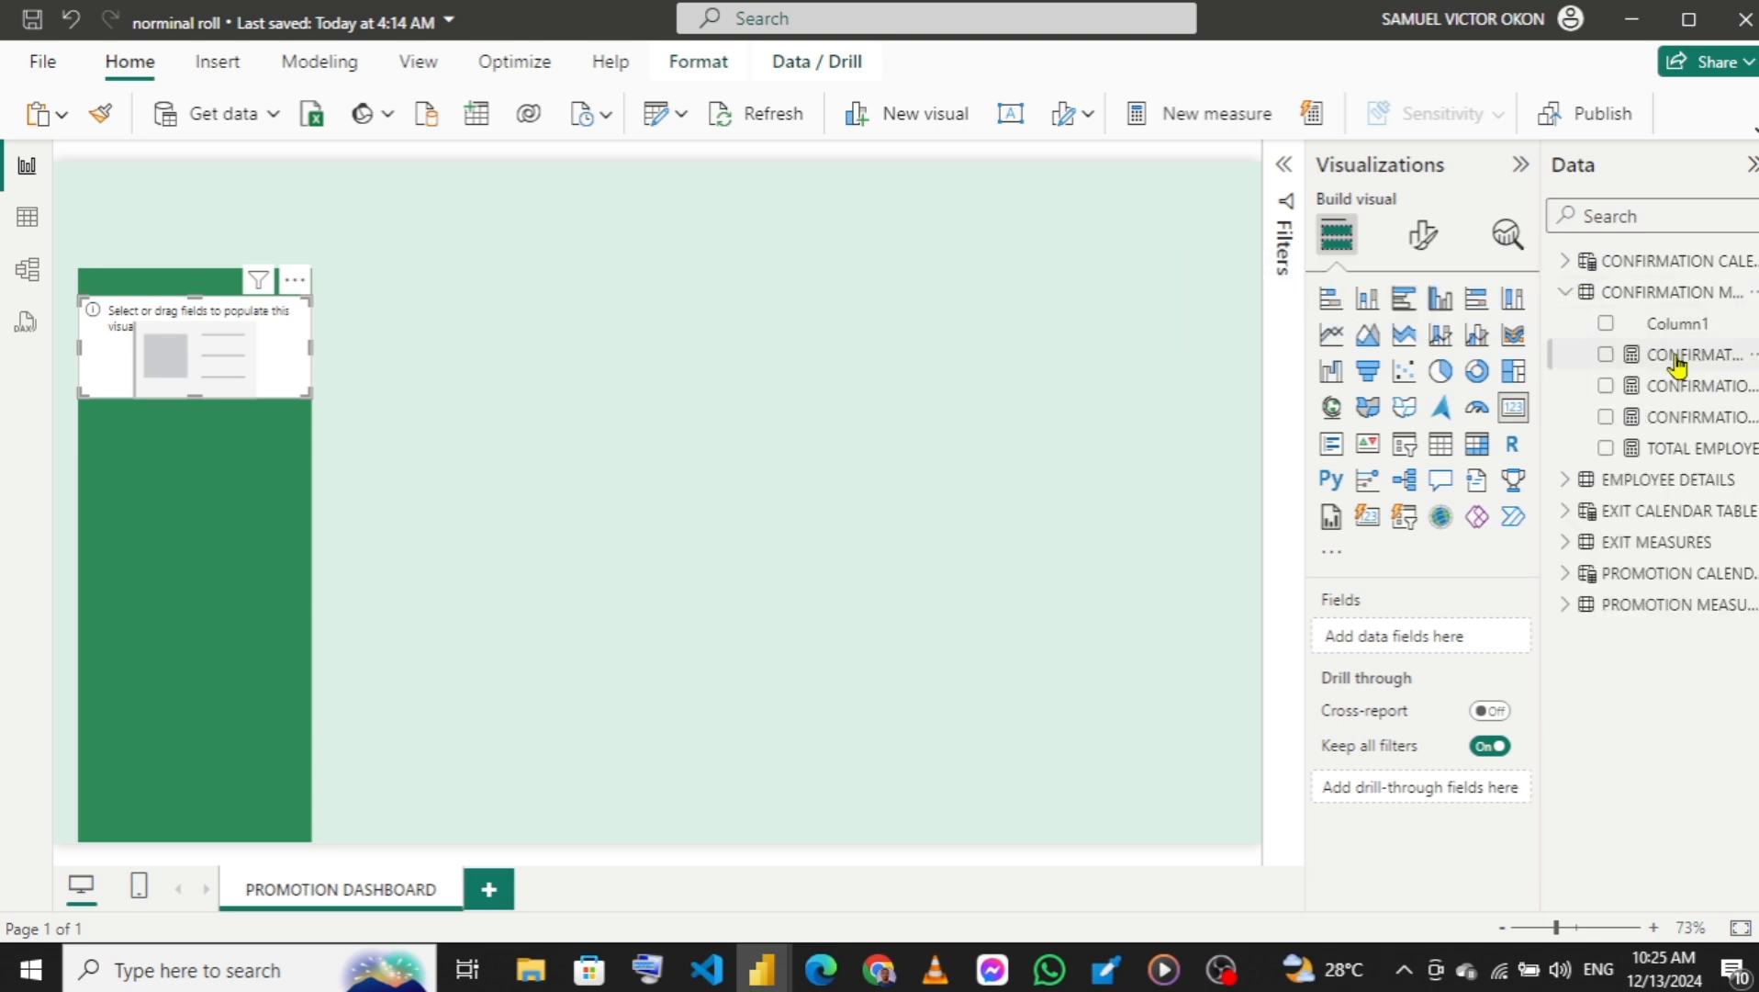
left_click(1606, 357)
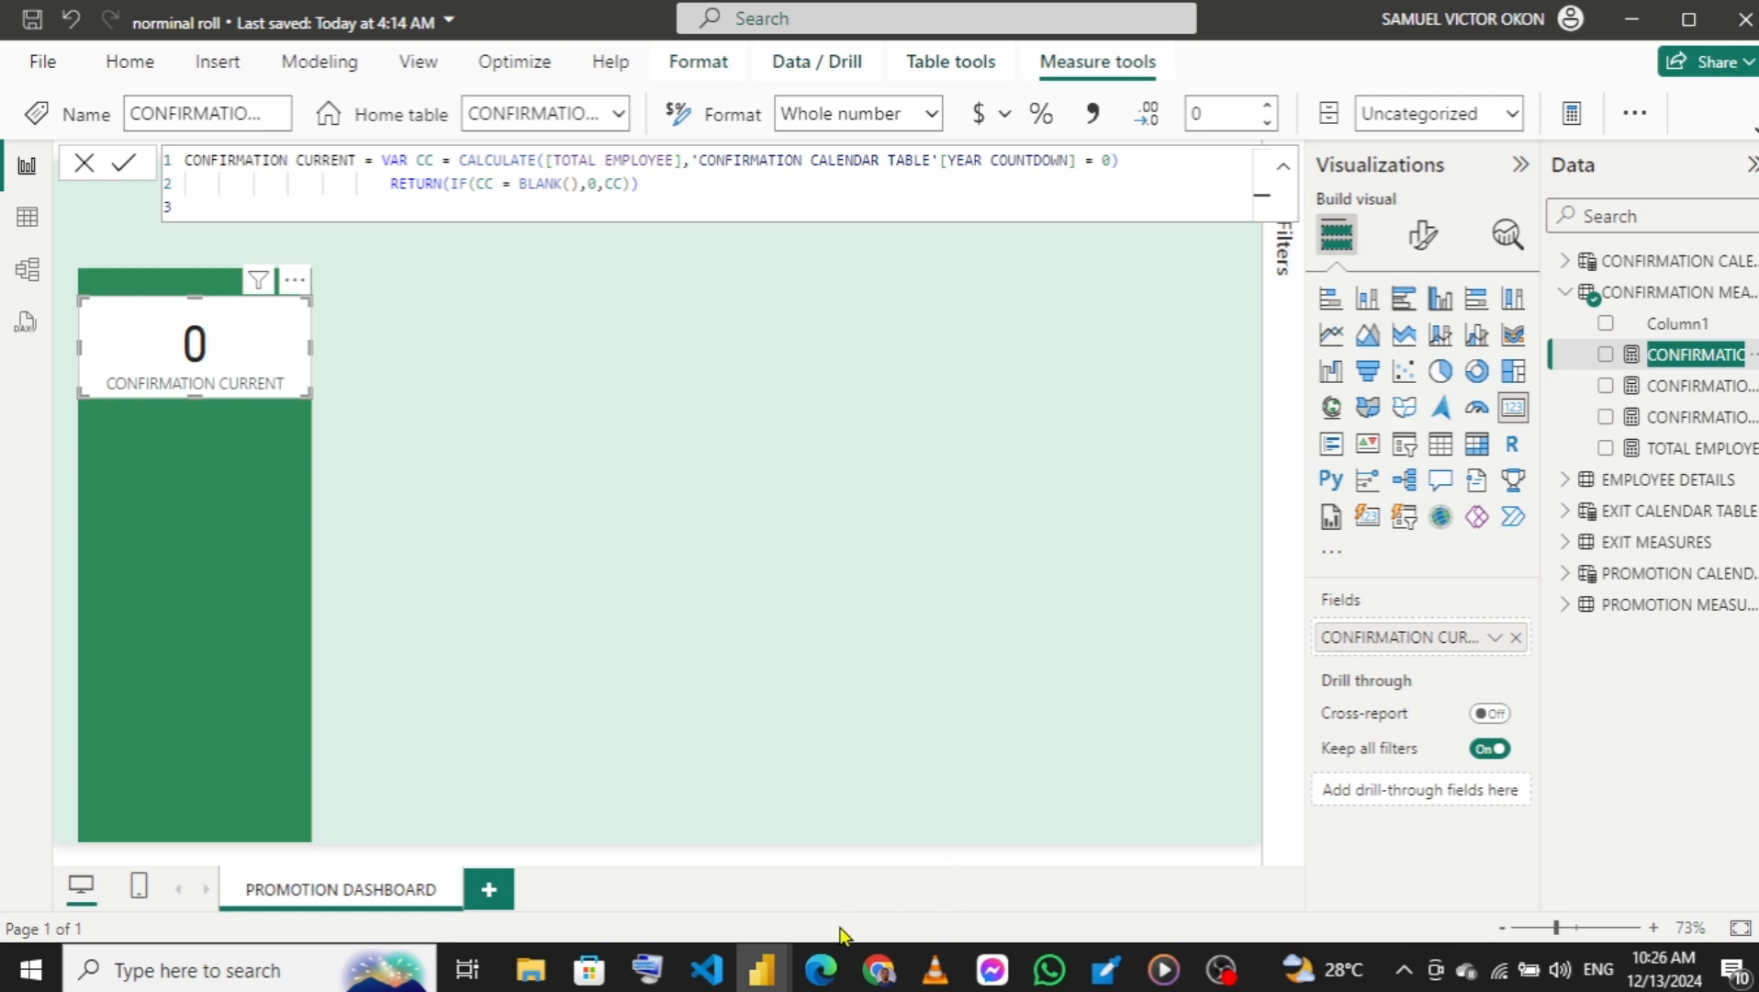
In the NORNIMAL ROLL DASHBOARD report, sample the CURRENT PROMOTION number's color with Color Picker and copy its hex code c6ffe6.
mouse_move(762, 969)
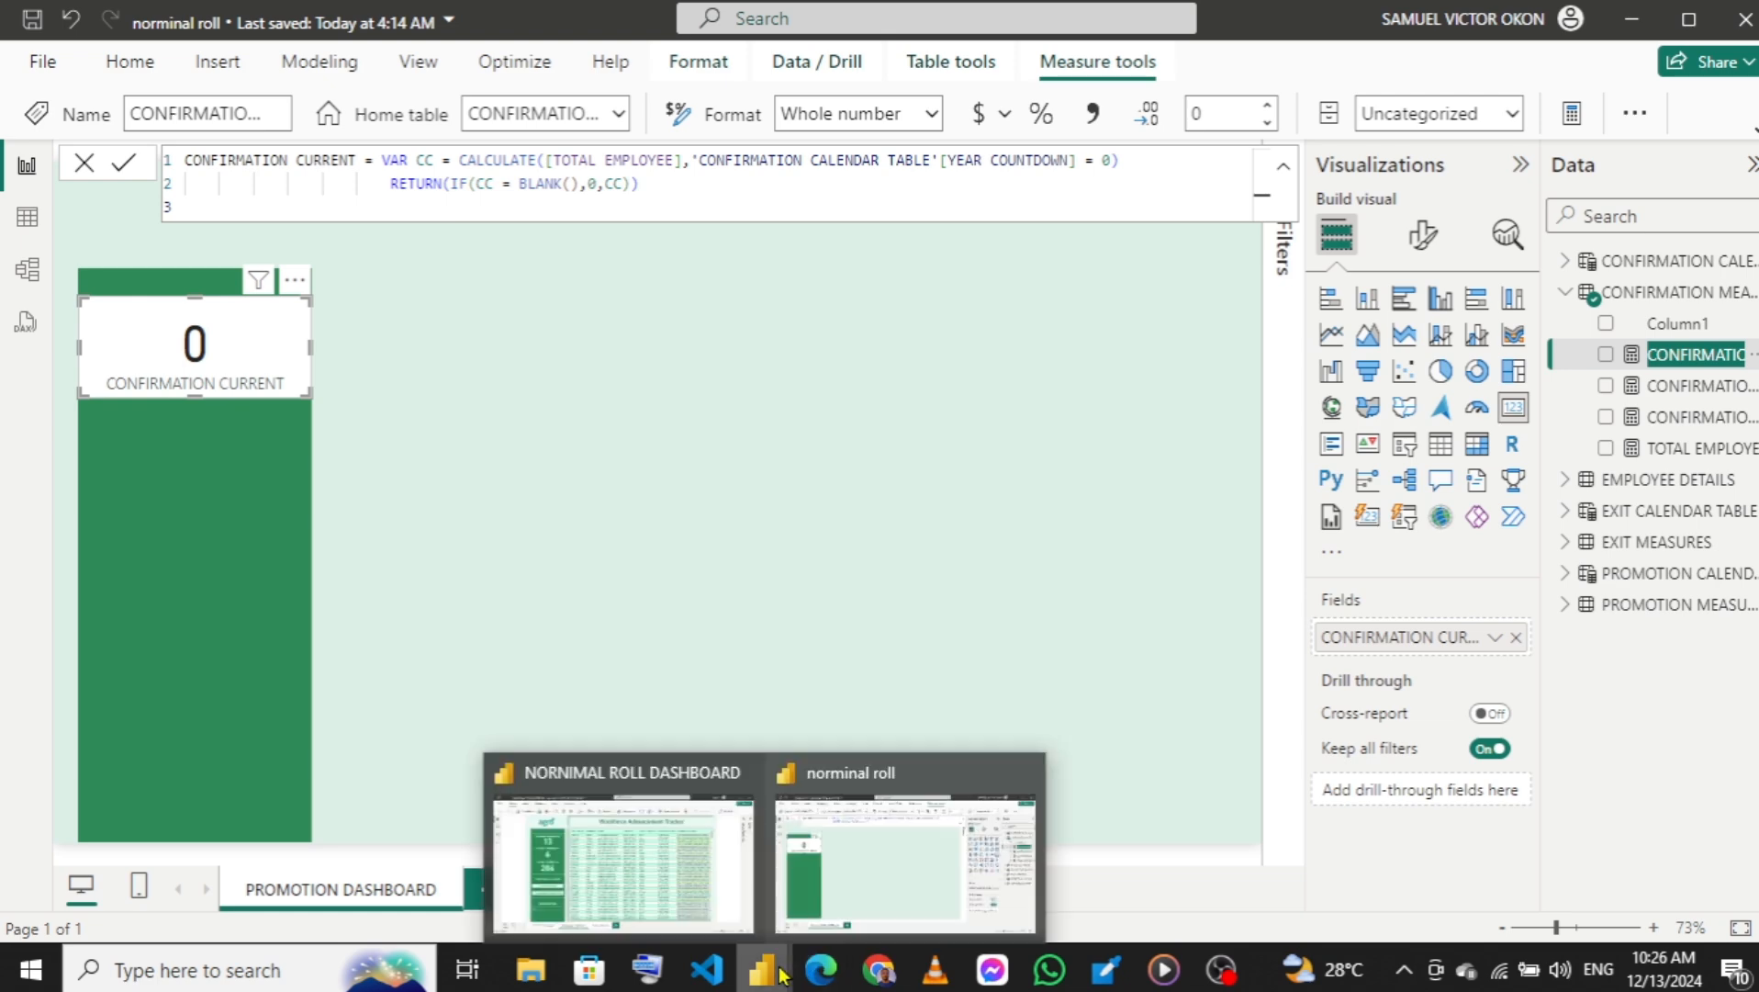
left_click(654, 851)
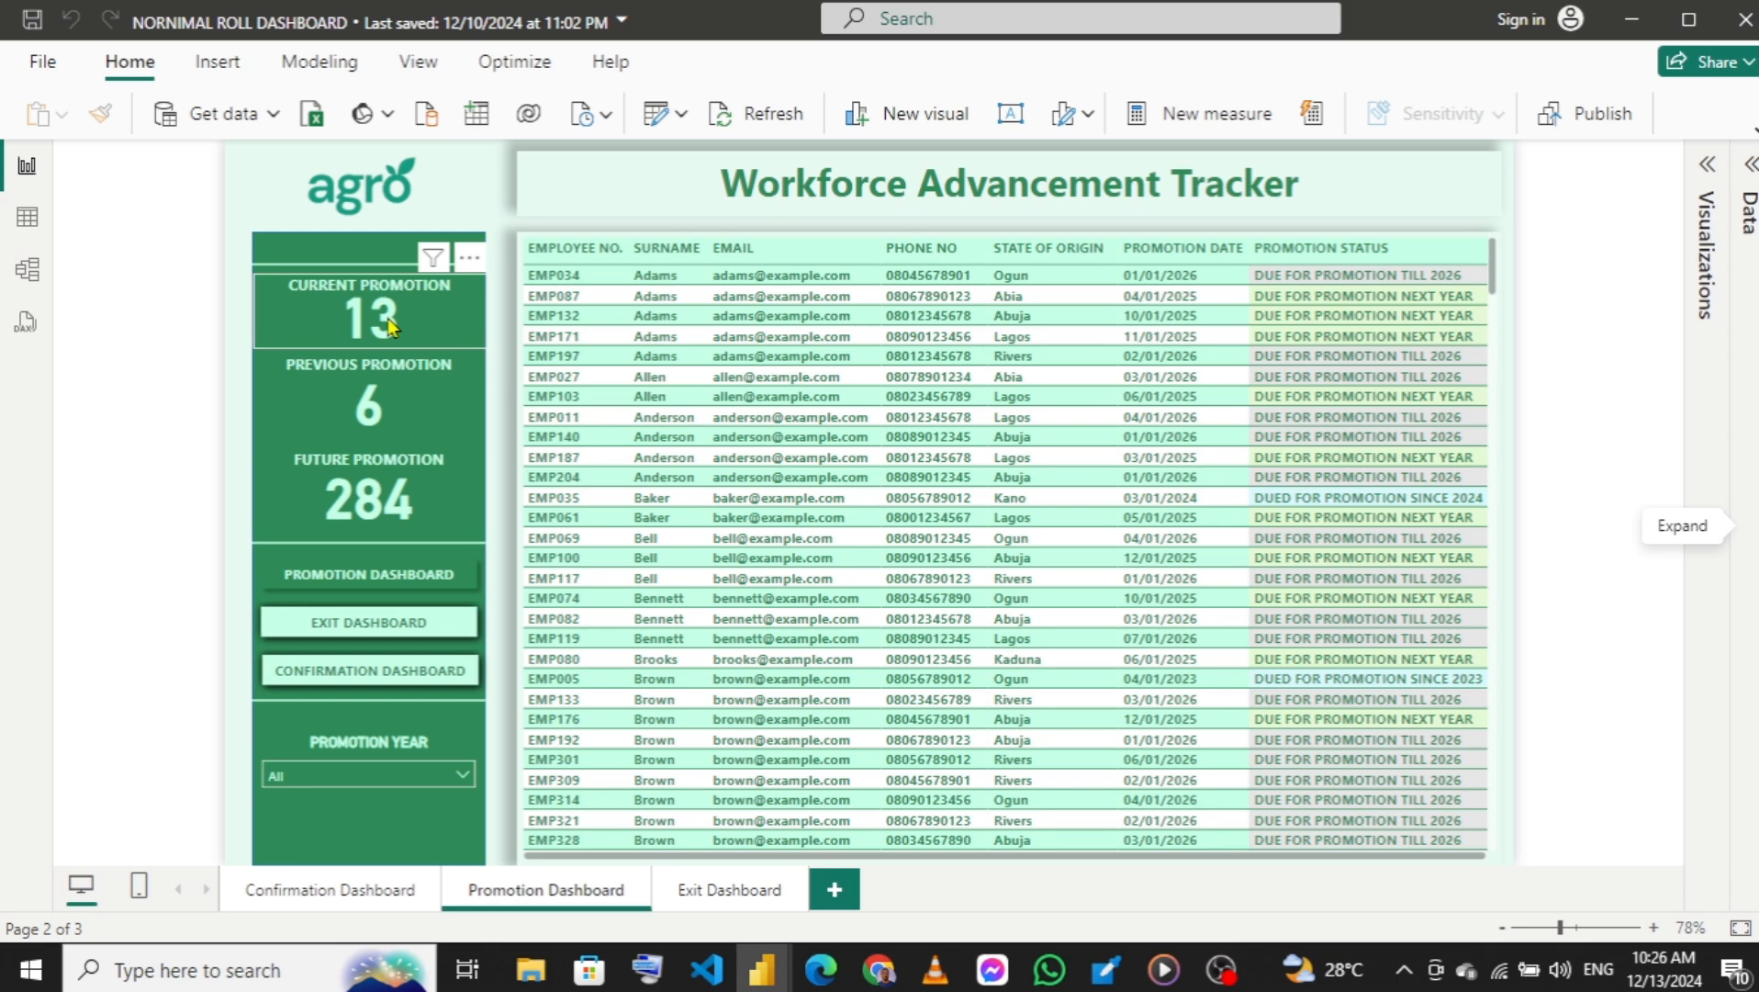
key("super+shift+c")
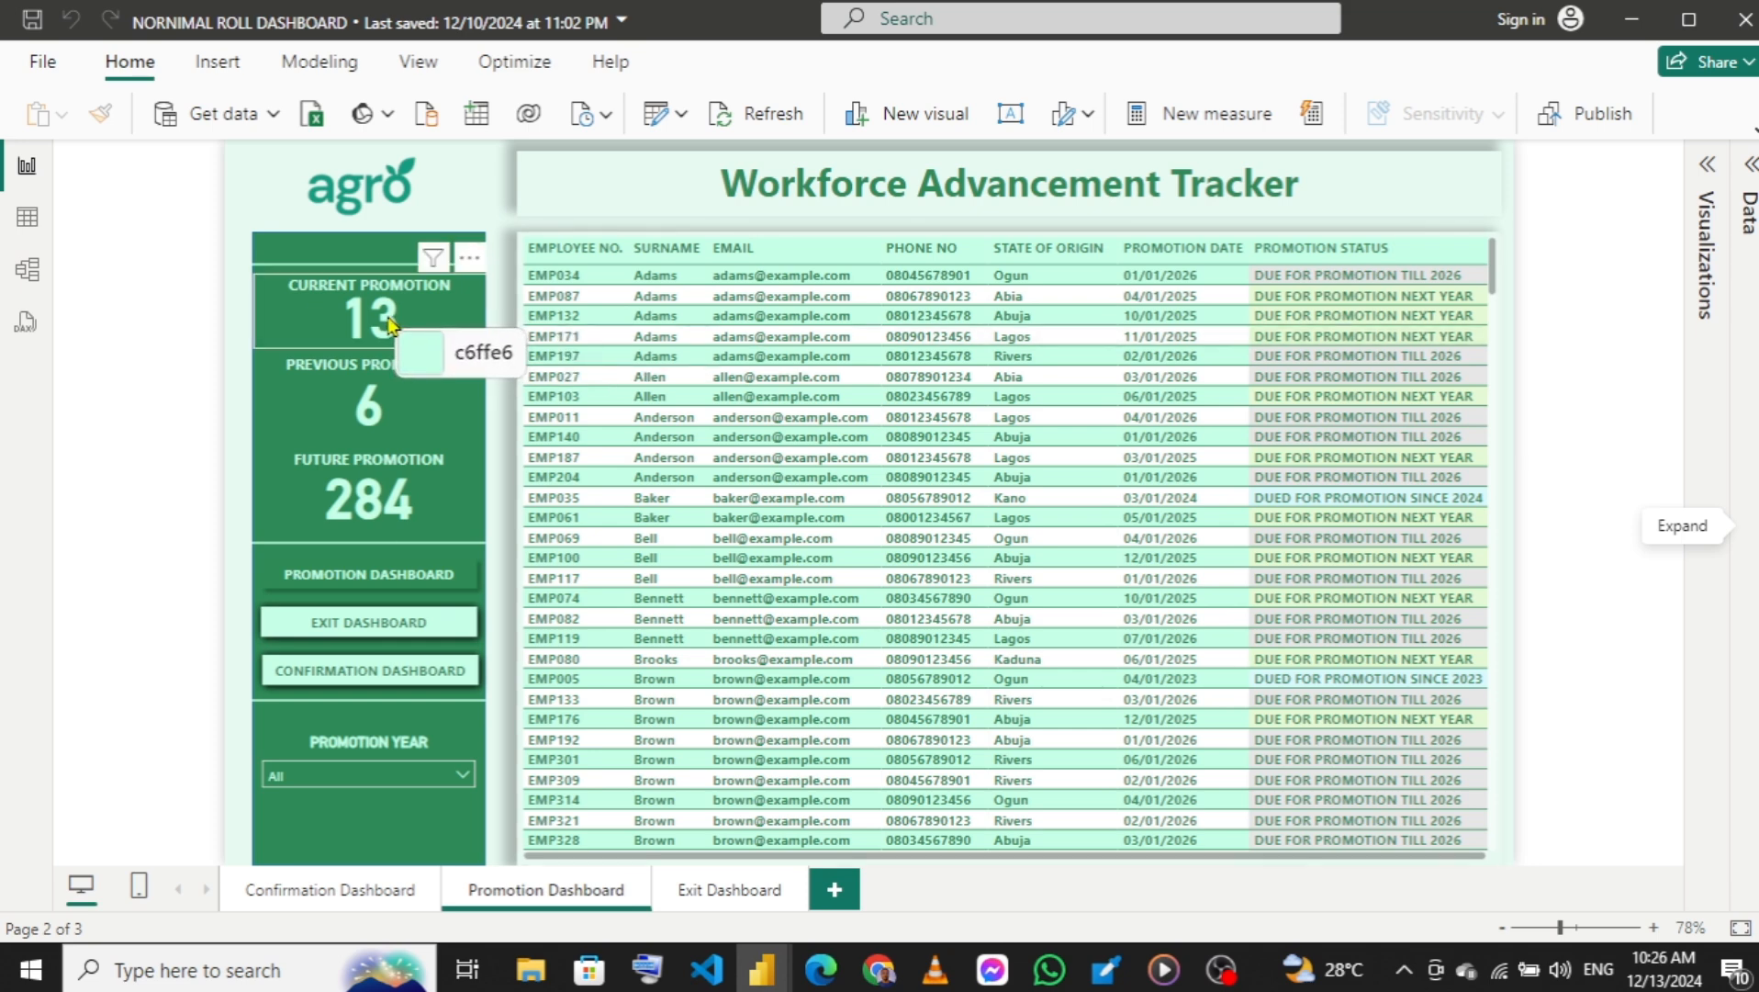
left_click(393, 323)
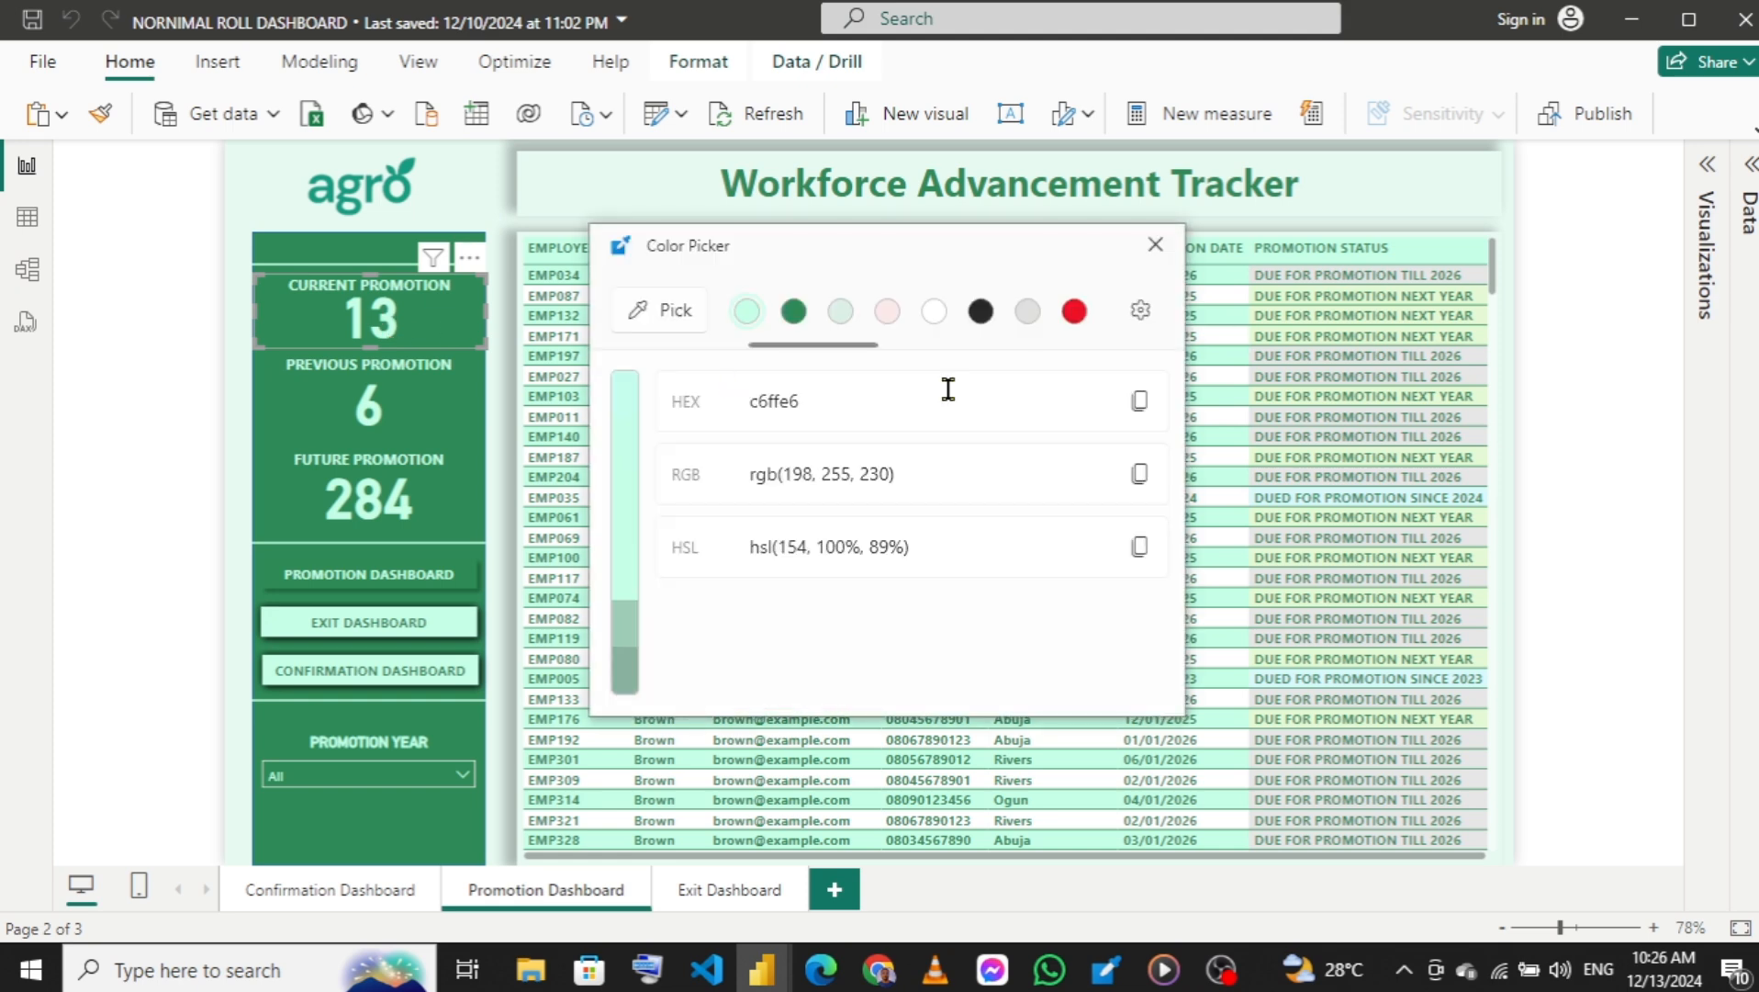
left_click(1137, 411)
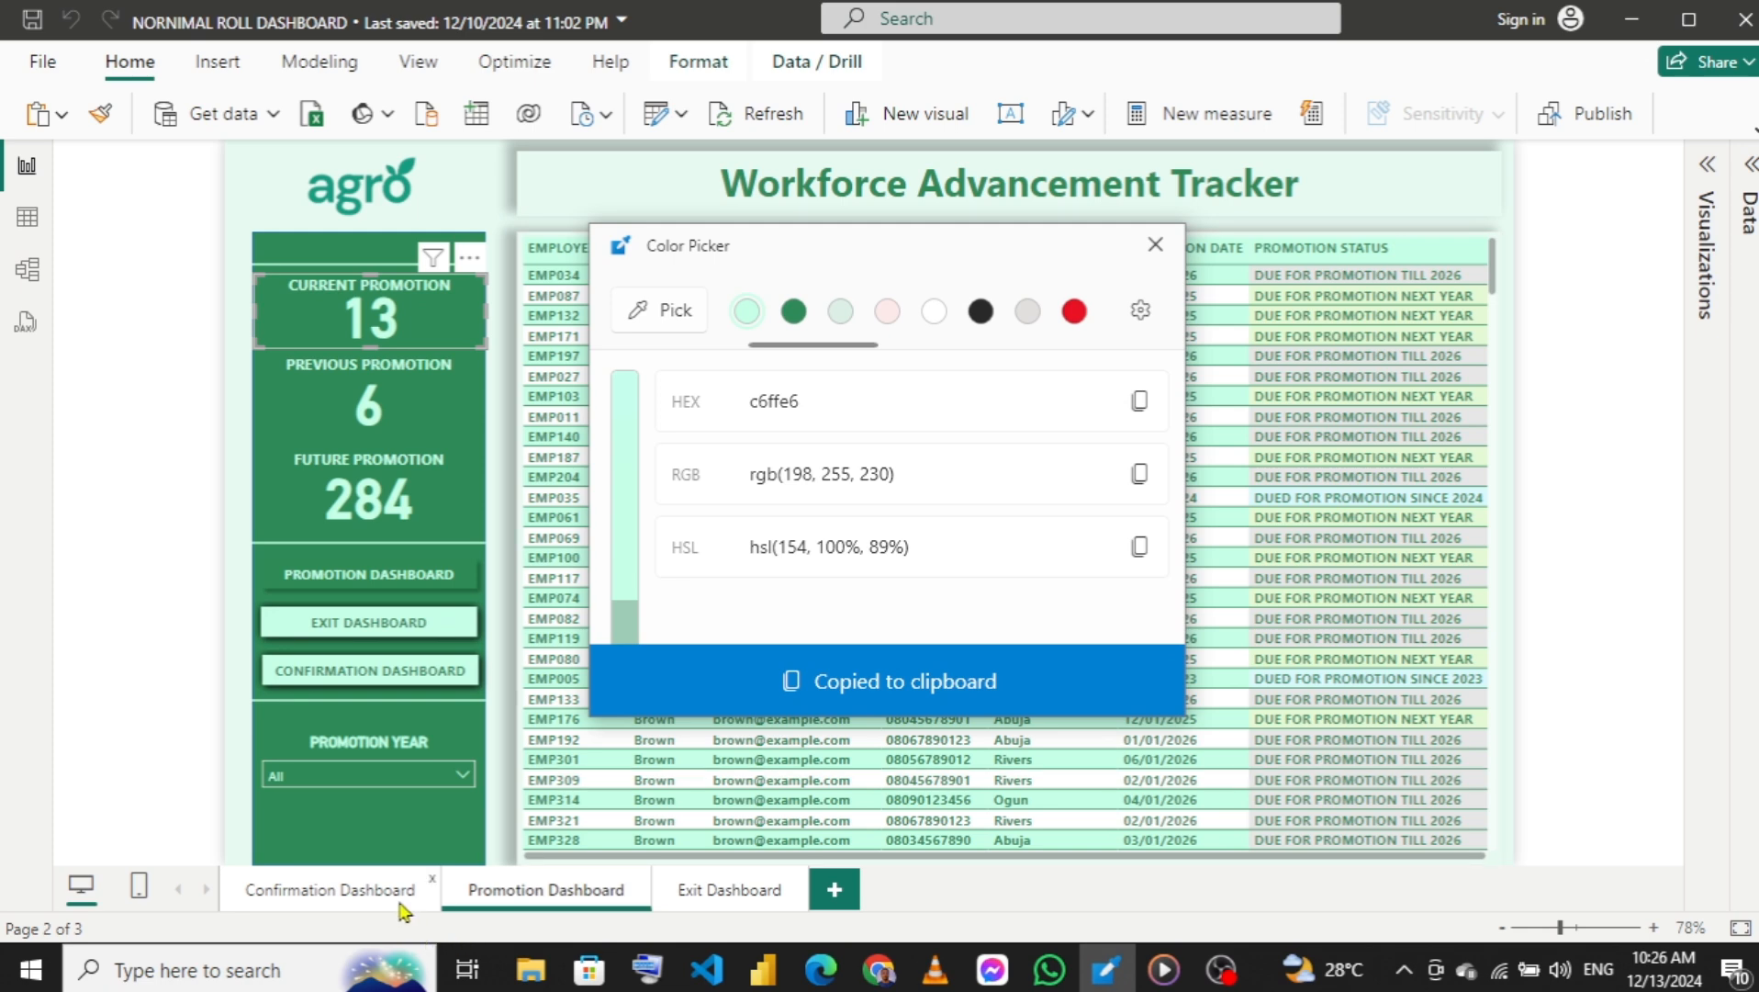
Switch back to the norminal roll report and close the Color Picker window.
mouse_move(755, 966)
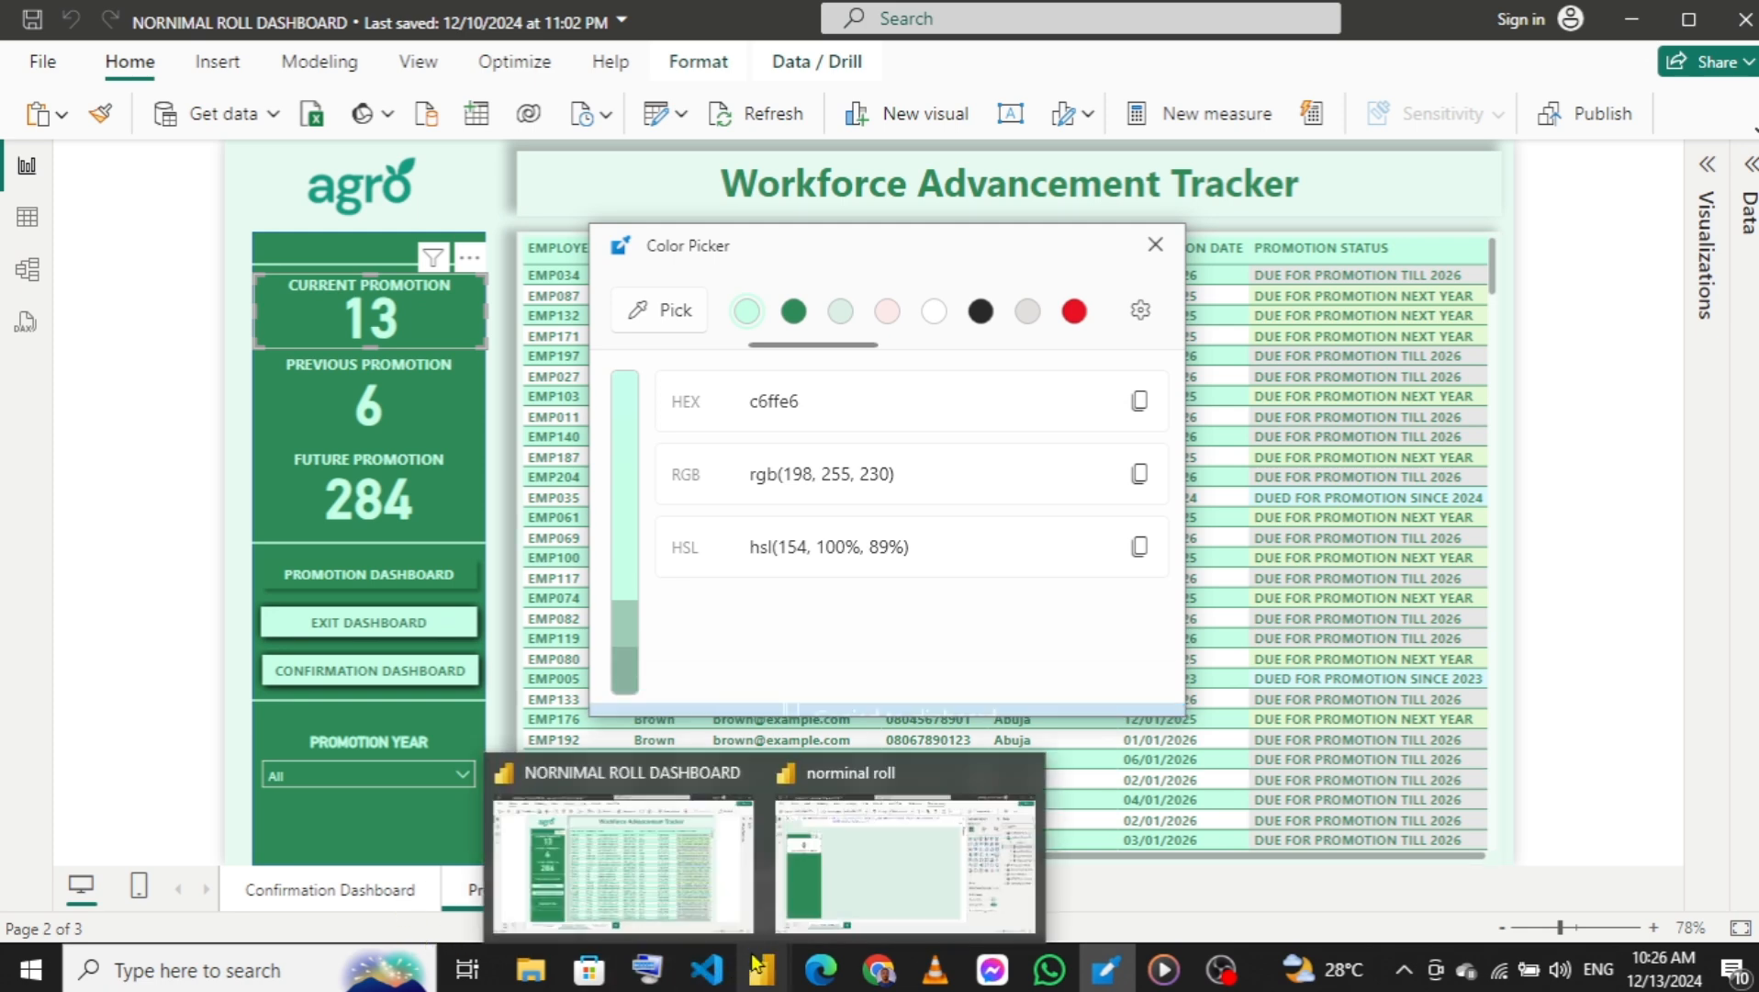
left_click(856, 895)
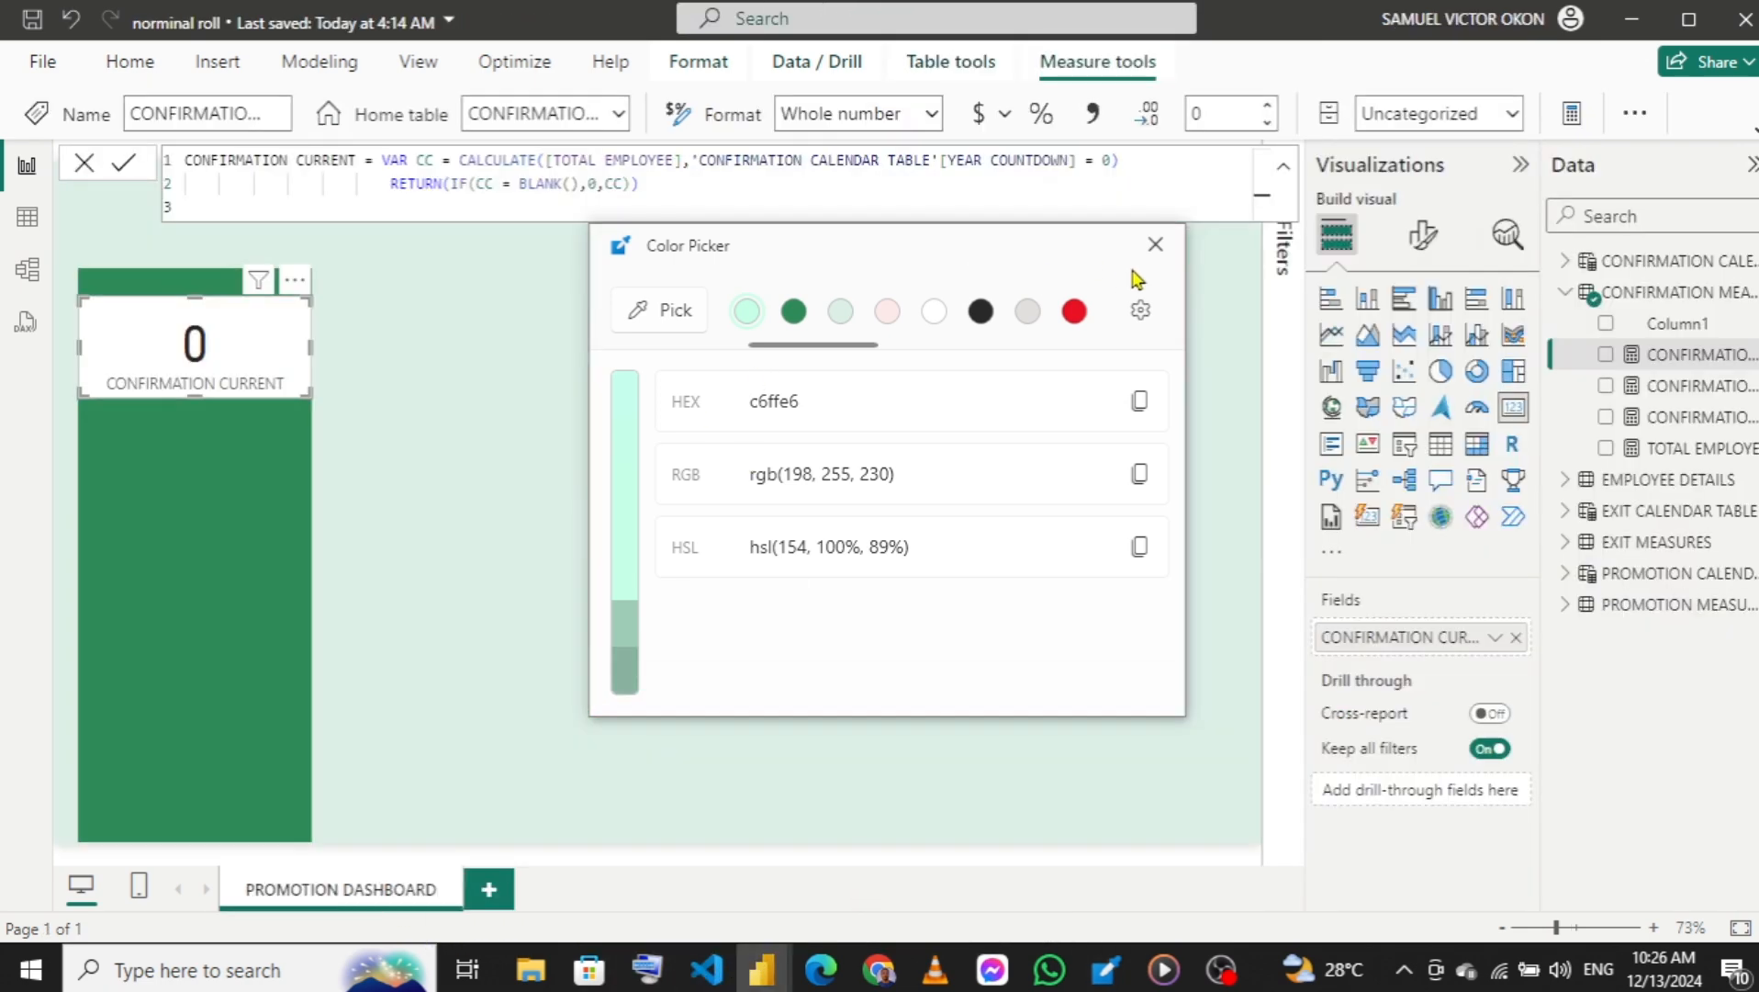
left_click(1155, 244)
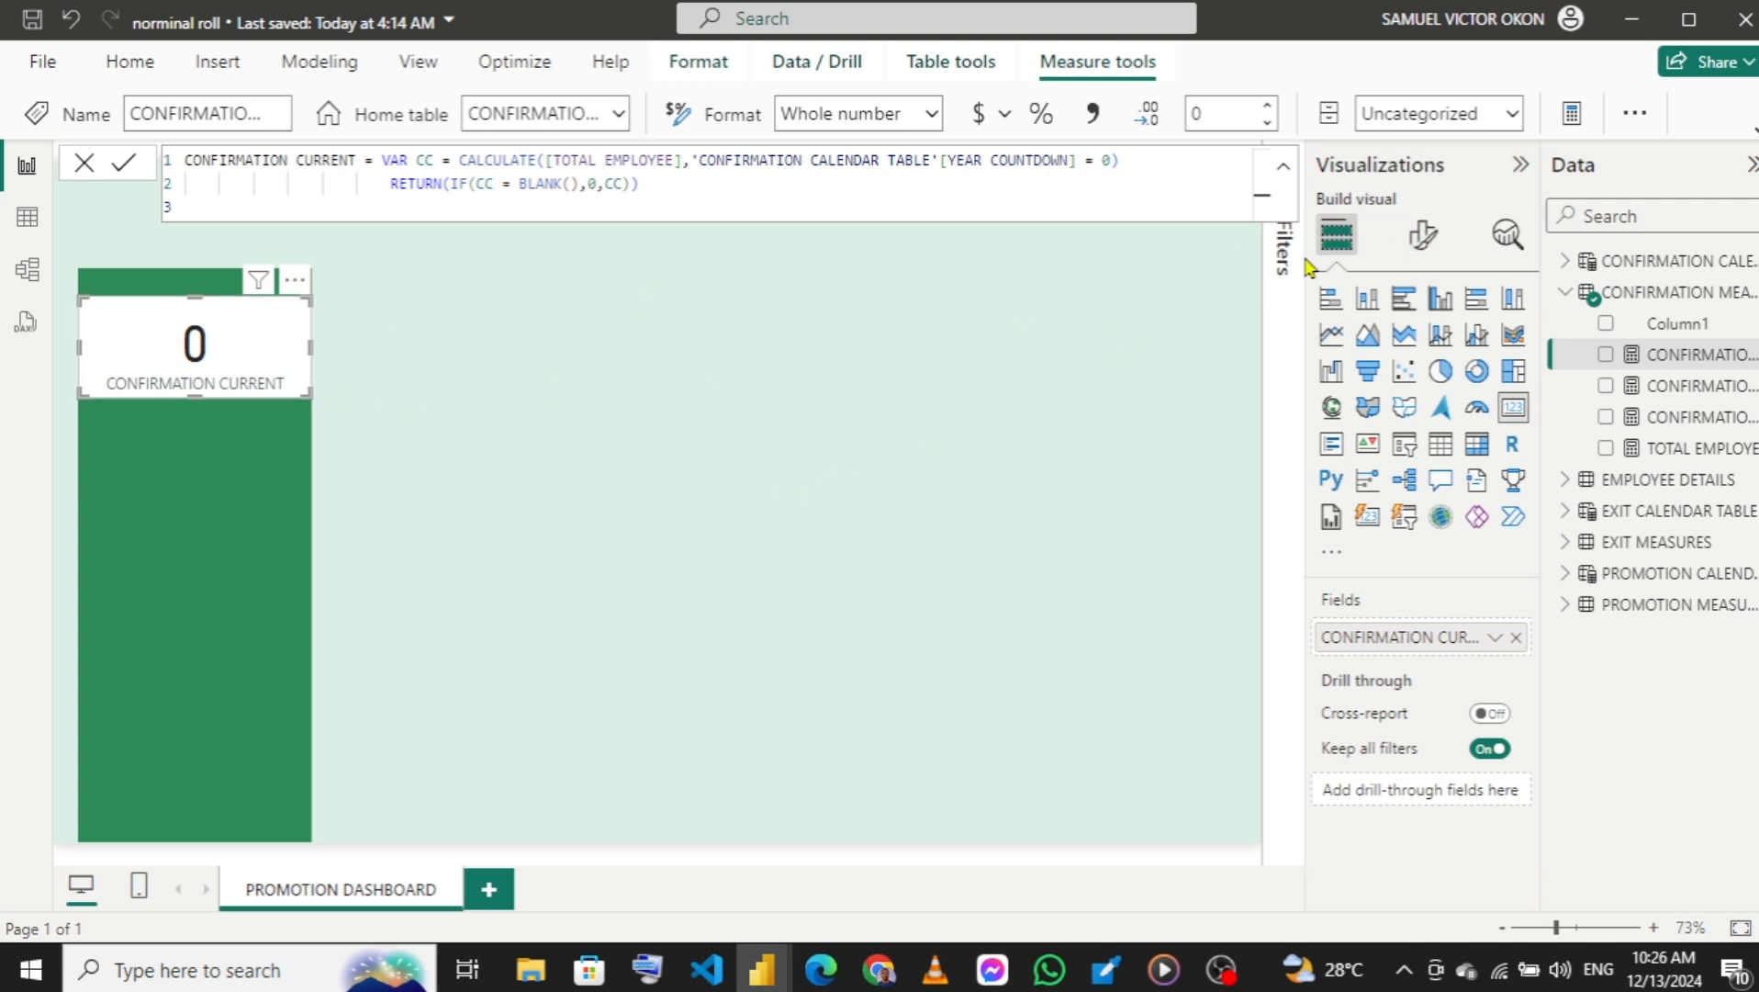
Format the CONFIRMATION CURRENT card's callout value with the copied color #C6FFE6 and bold text.
left_click(1425, 241)
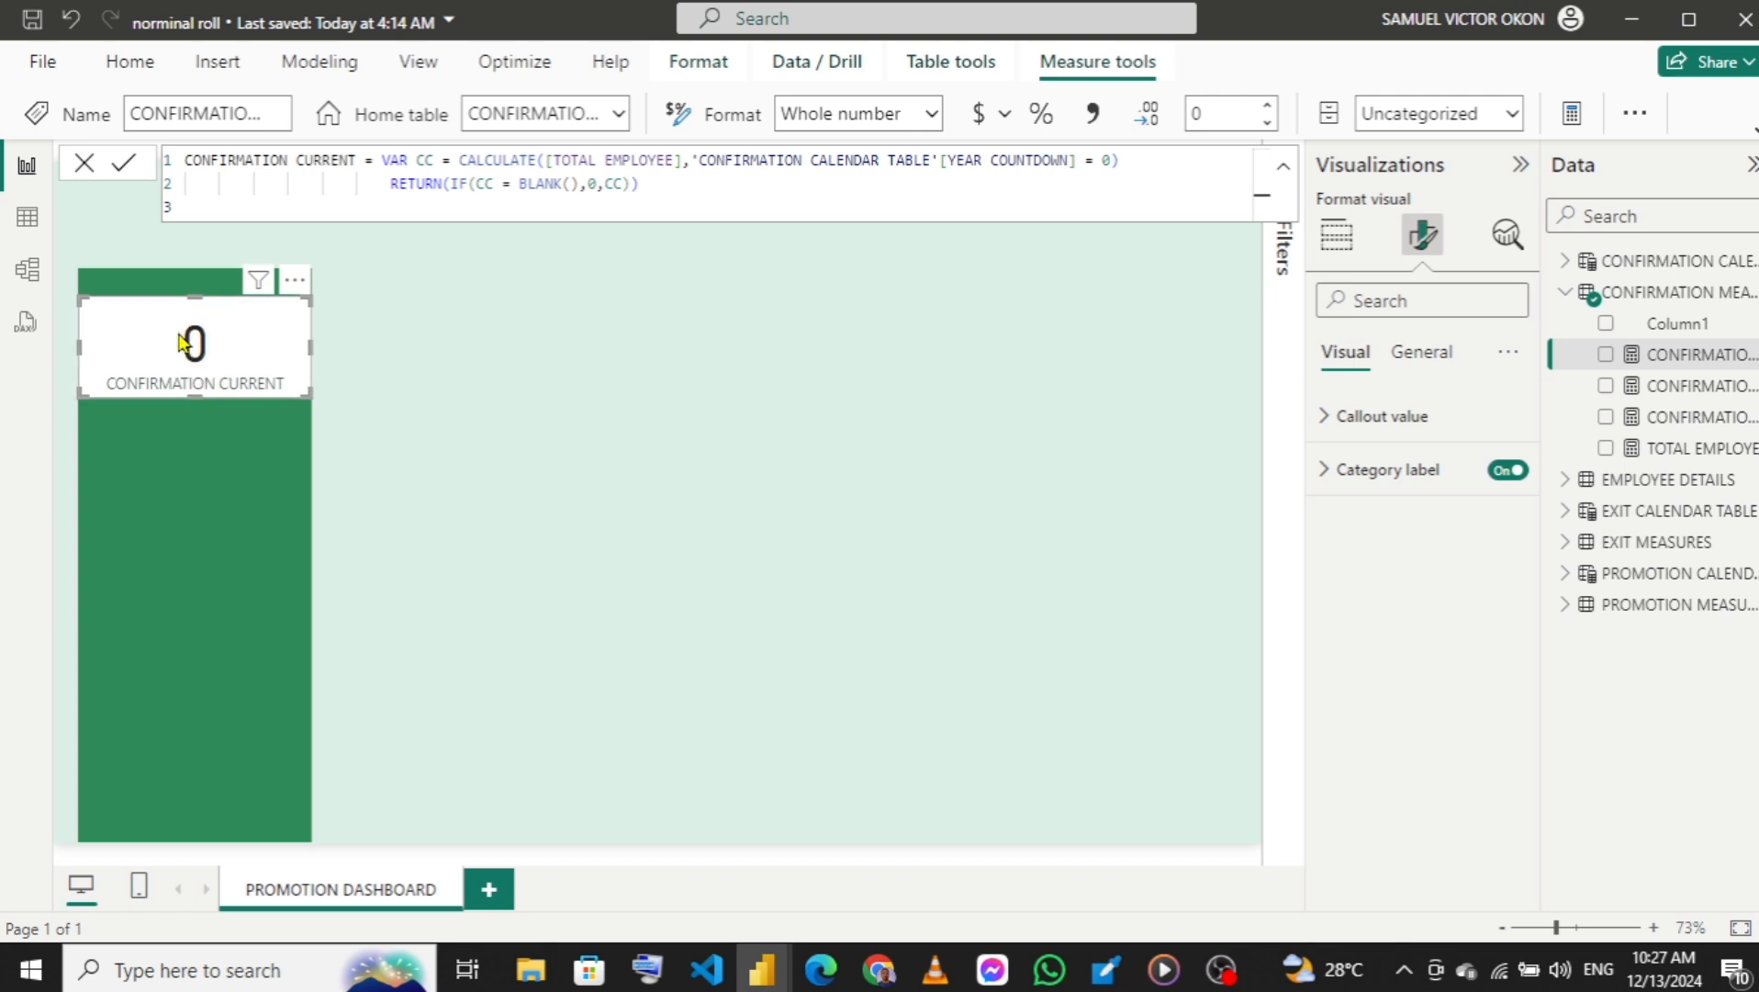
left_click(1326, 418)
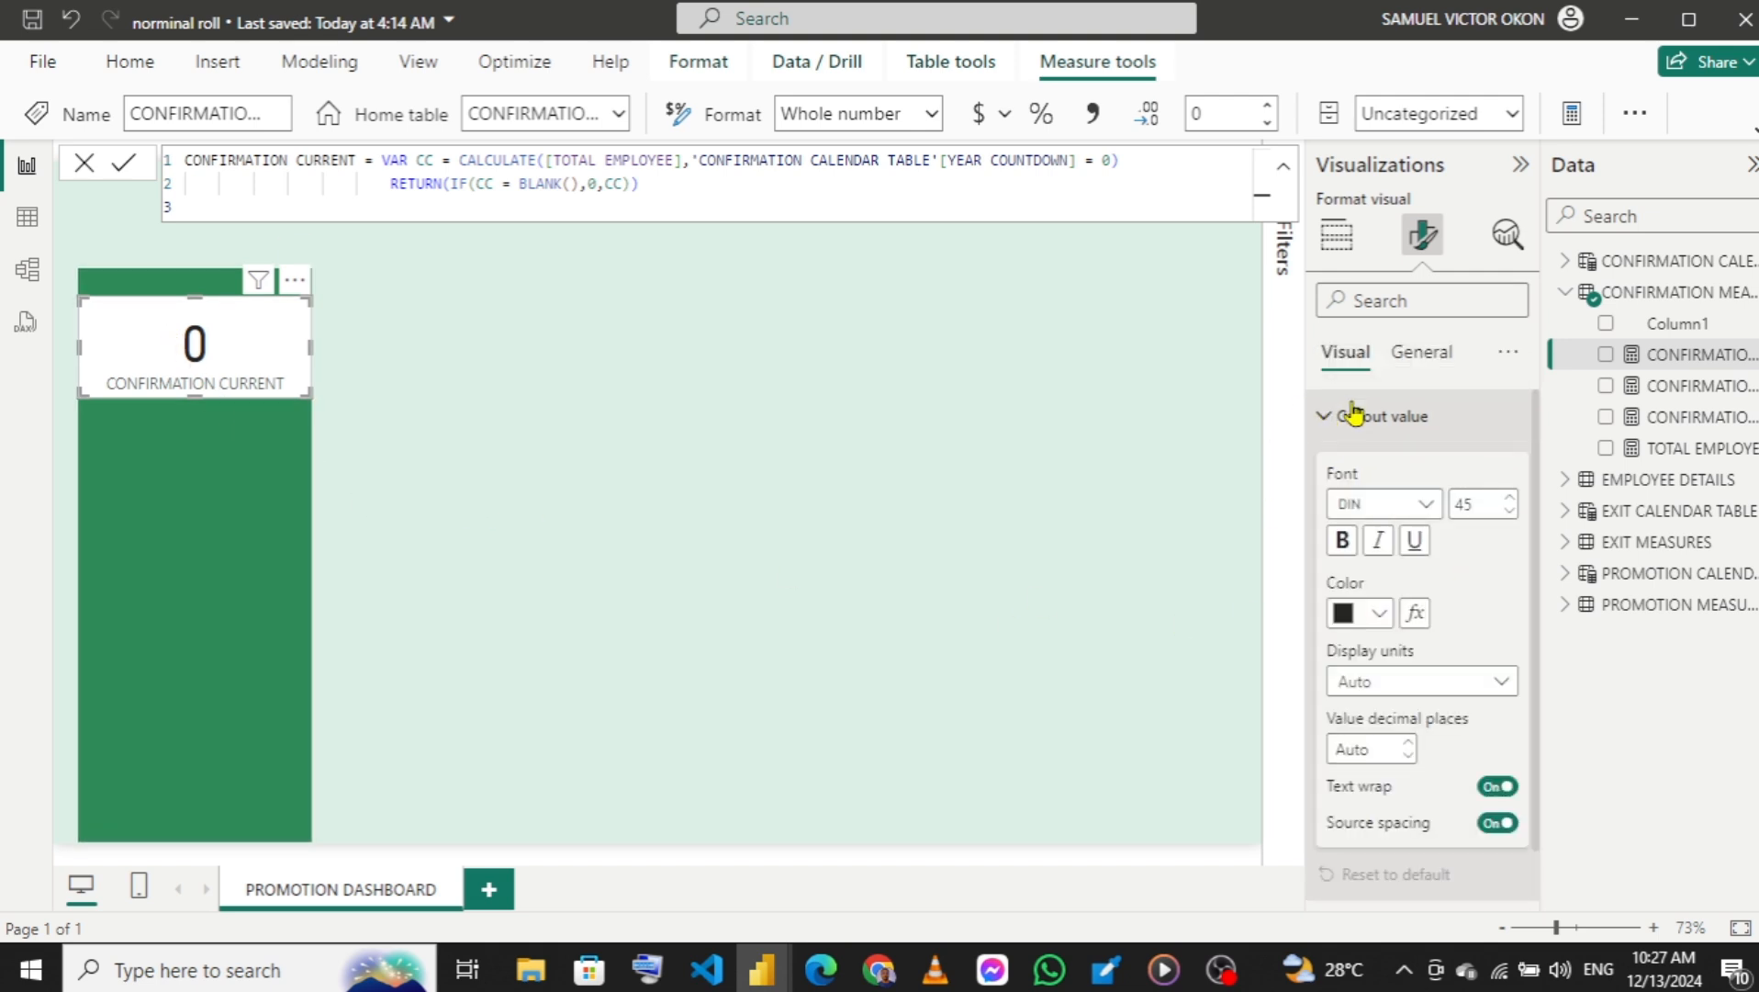
left_click(1327, 415)
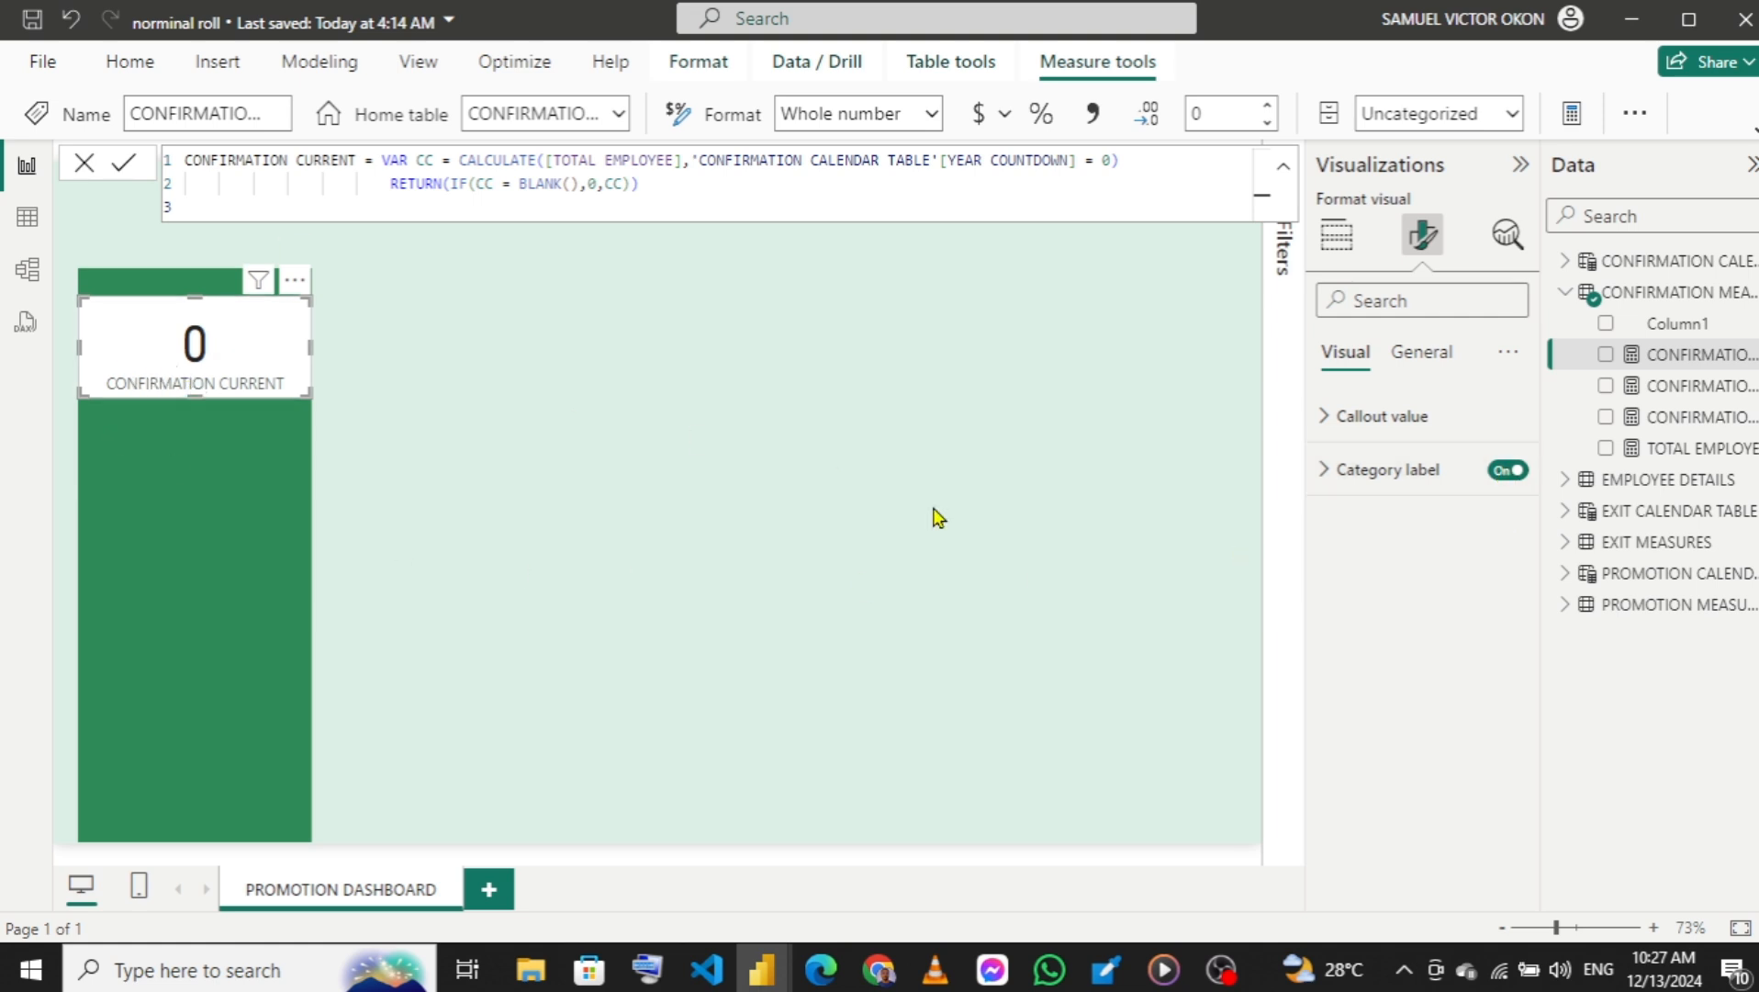
left_click(1328, 421)
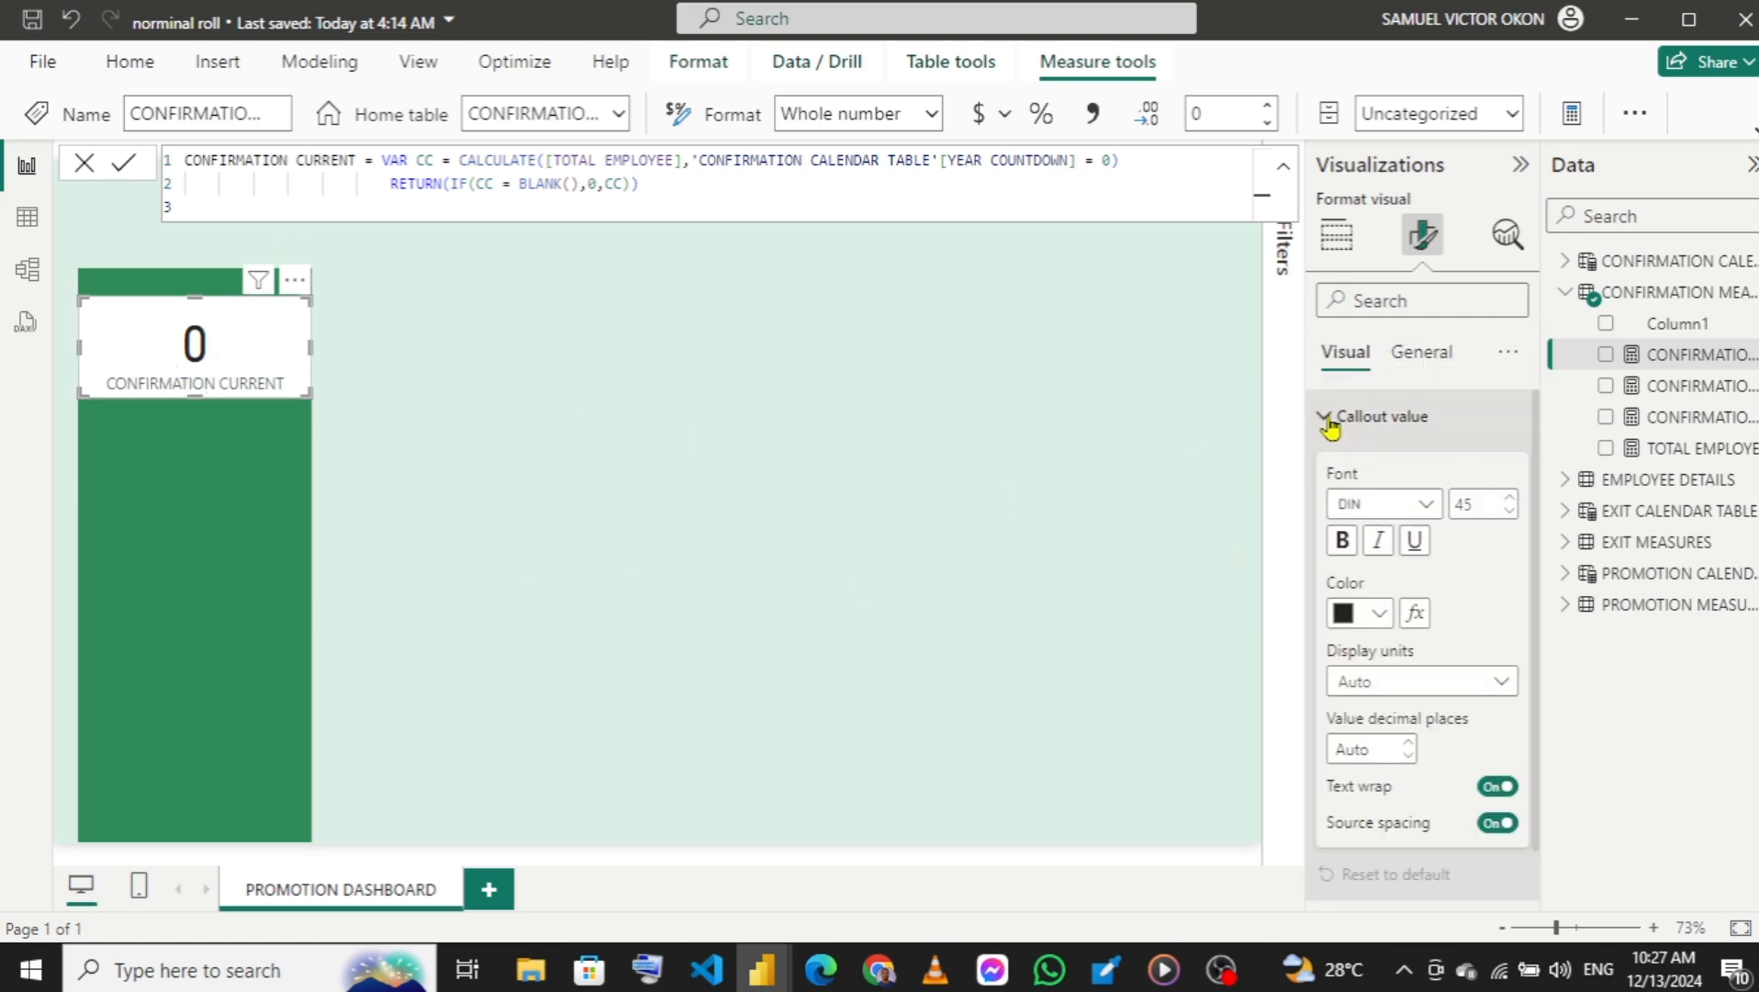
left_click(1380, 613)
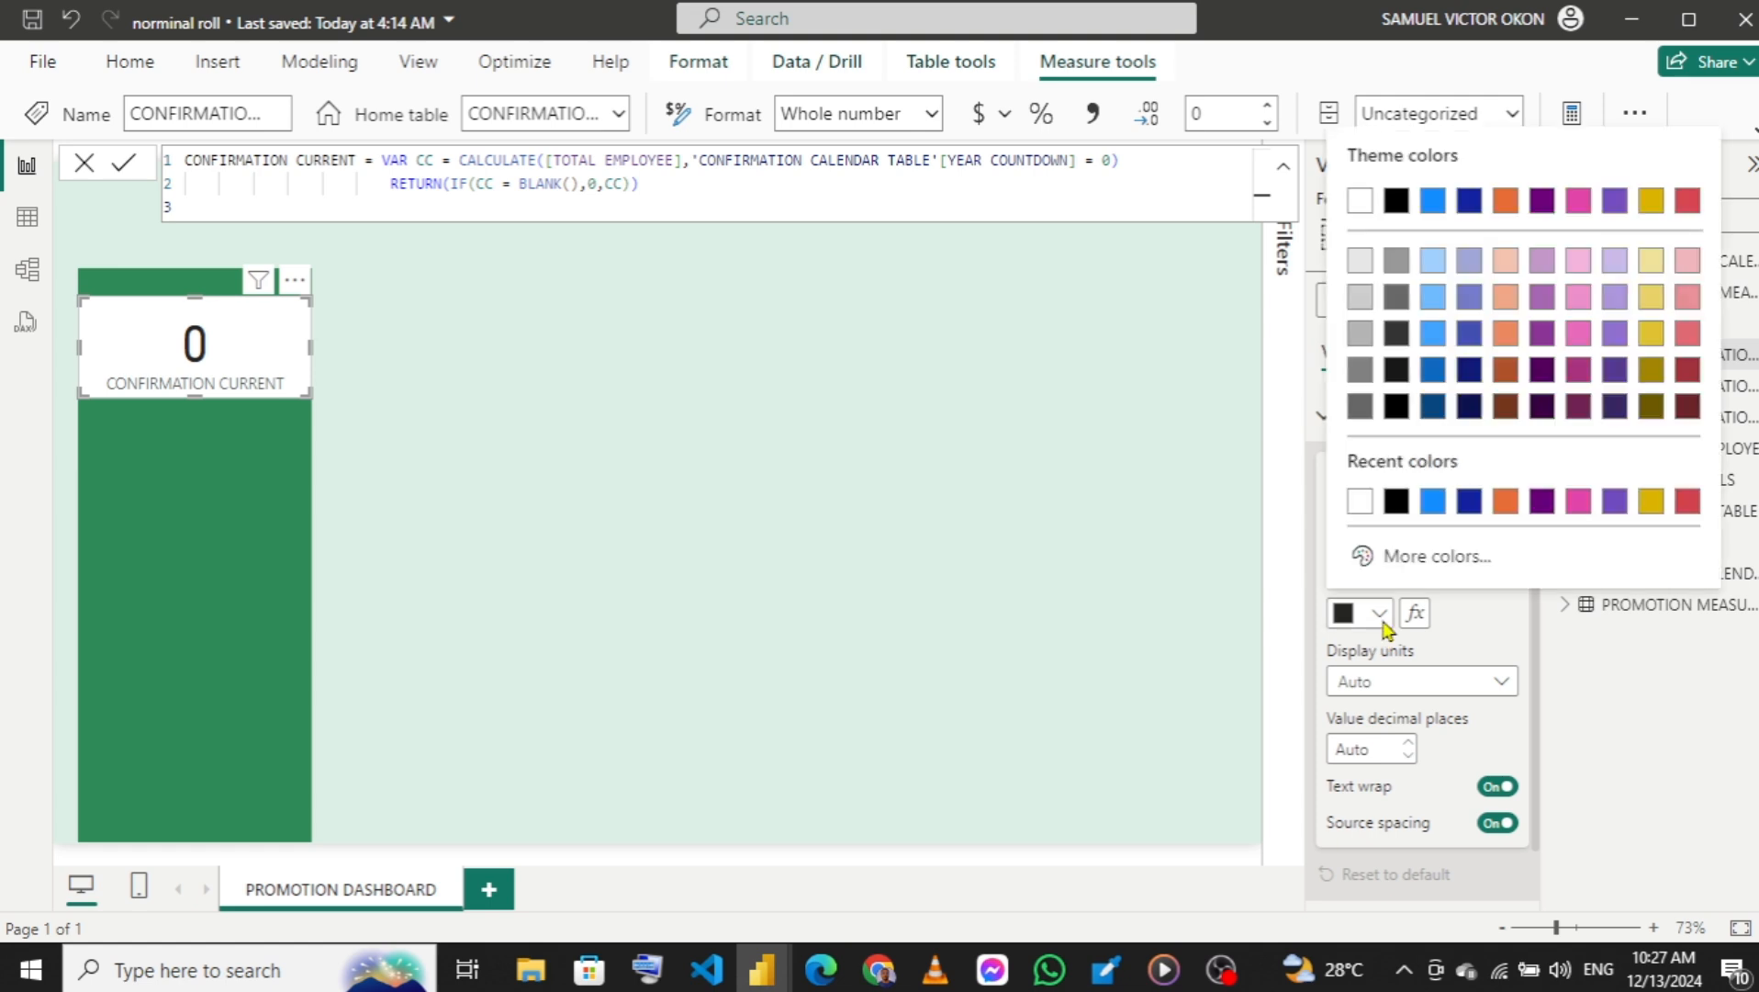
left_click(1436, 561)
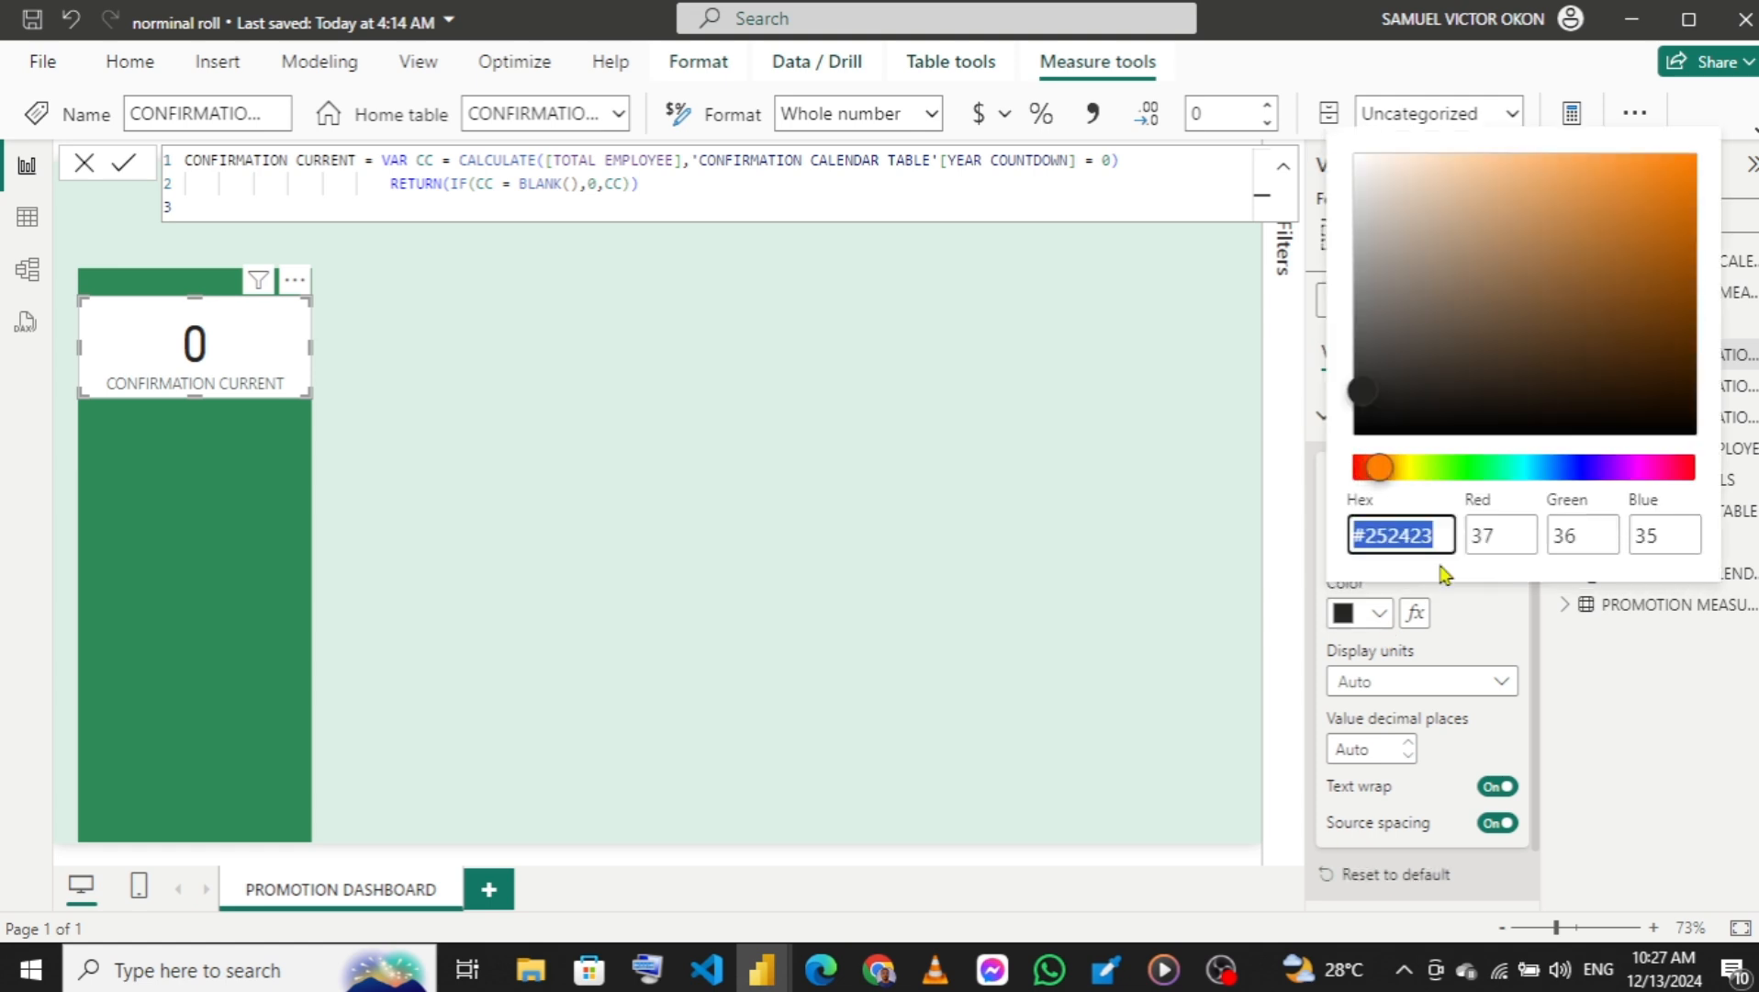
key("ctrl+v")
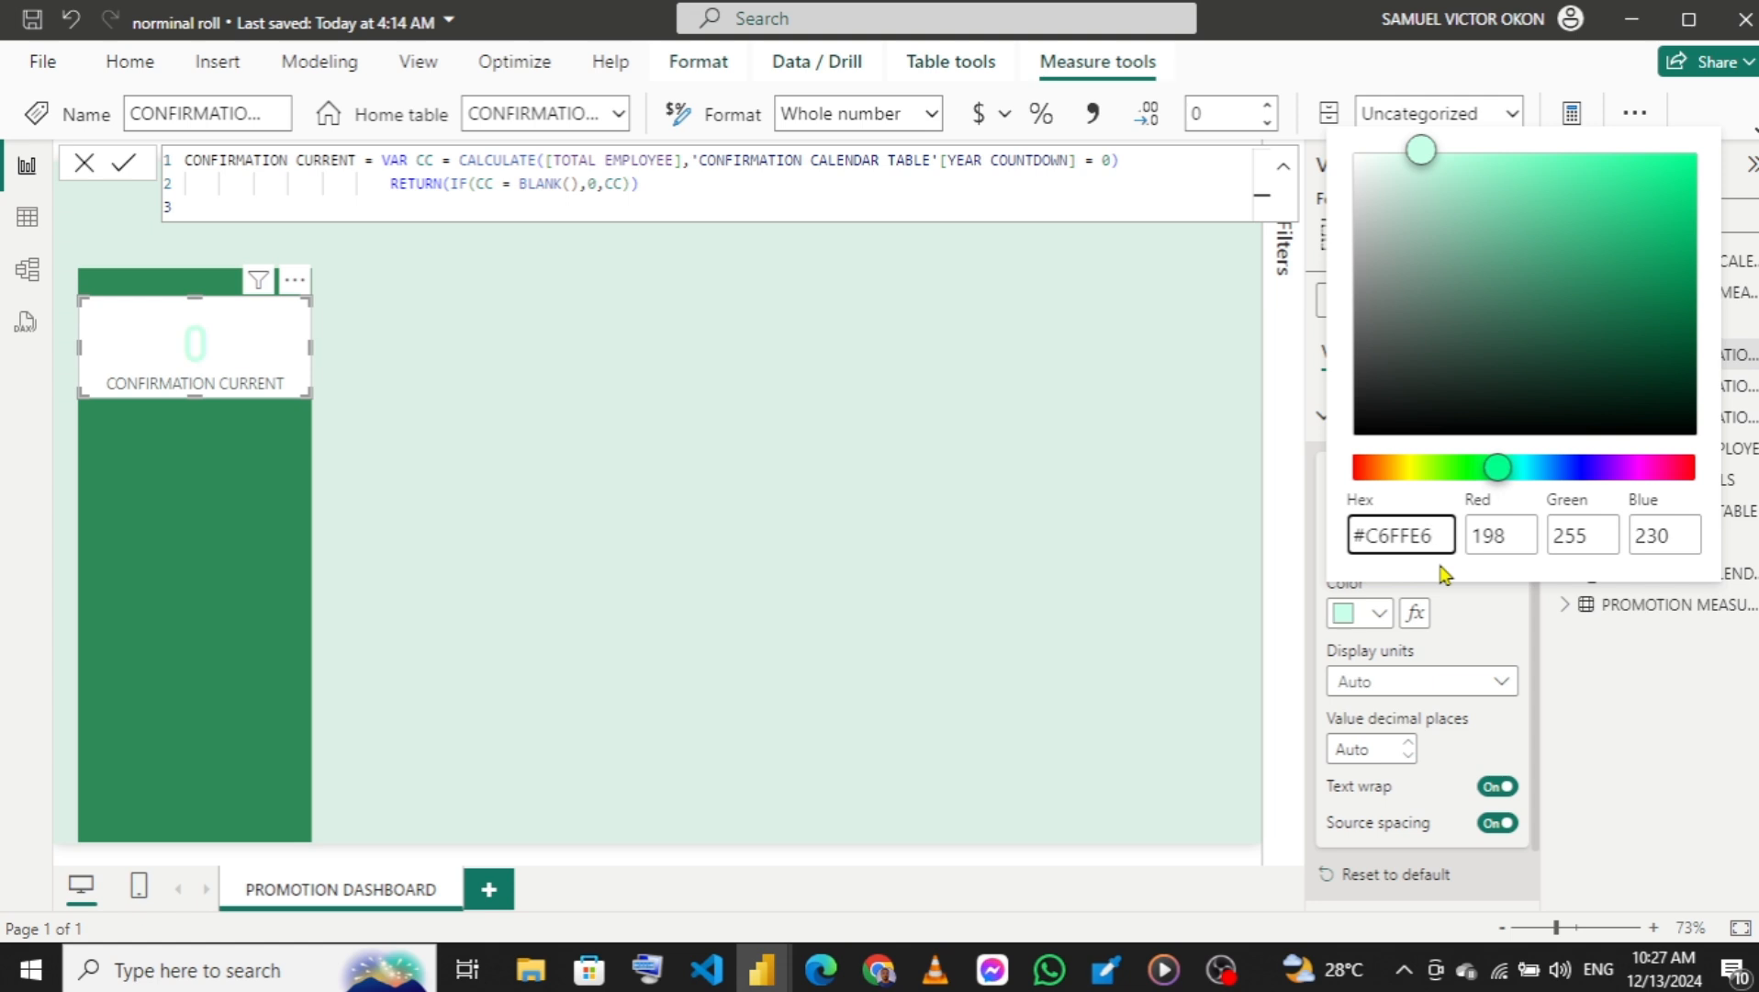
left_click(1458, 650)
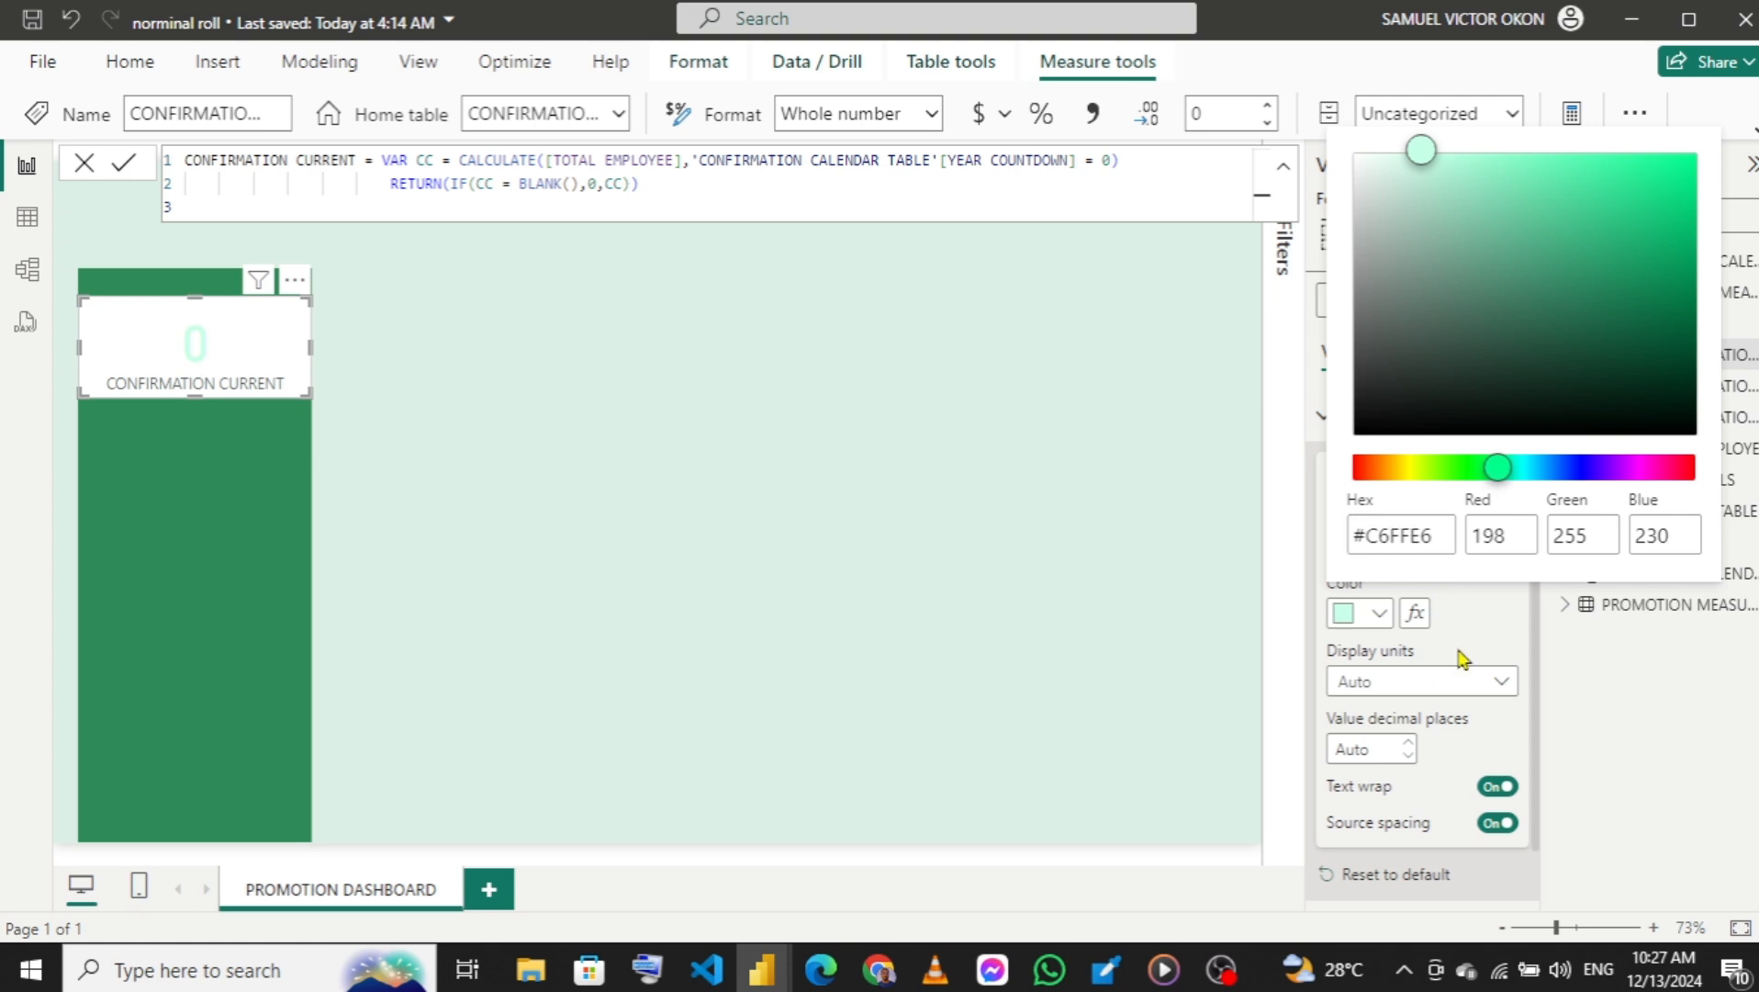
left_click(1462, 658)
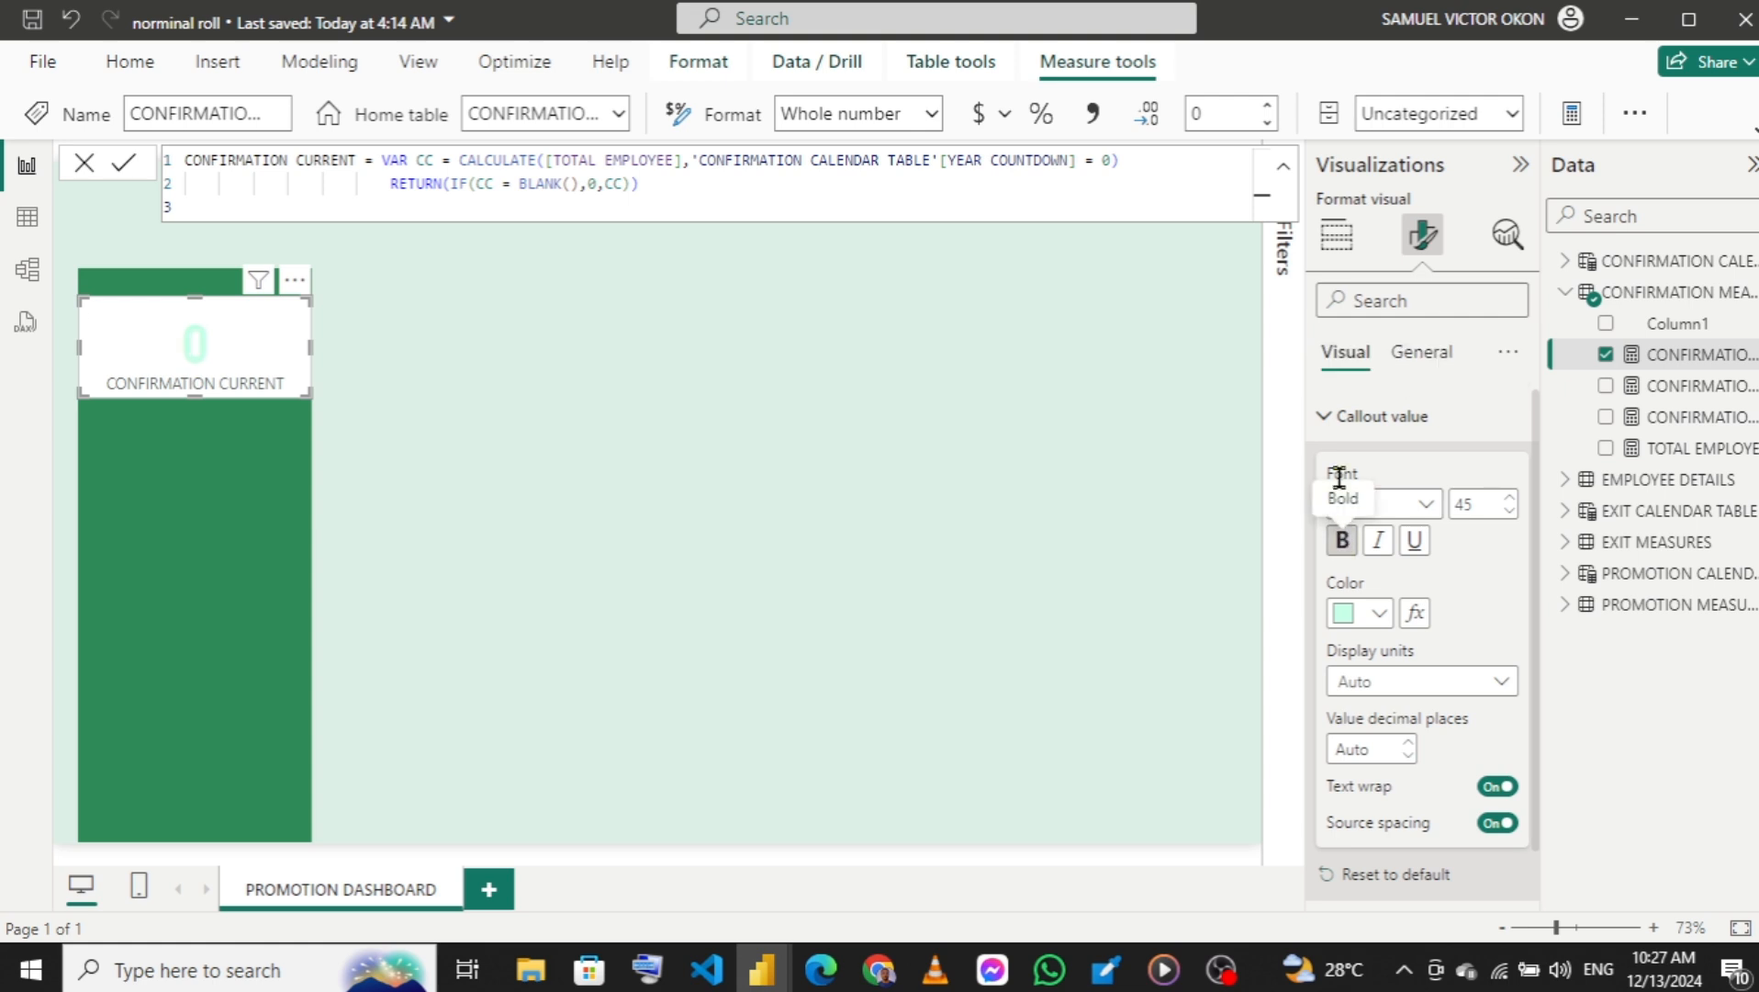
left_click(1334, 430)
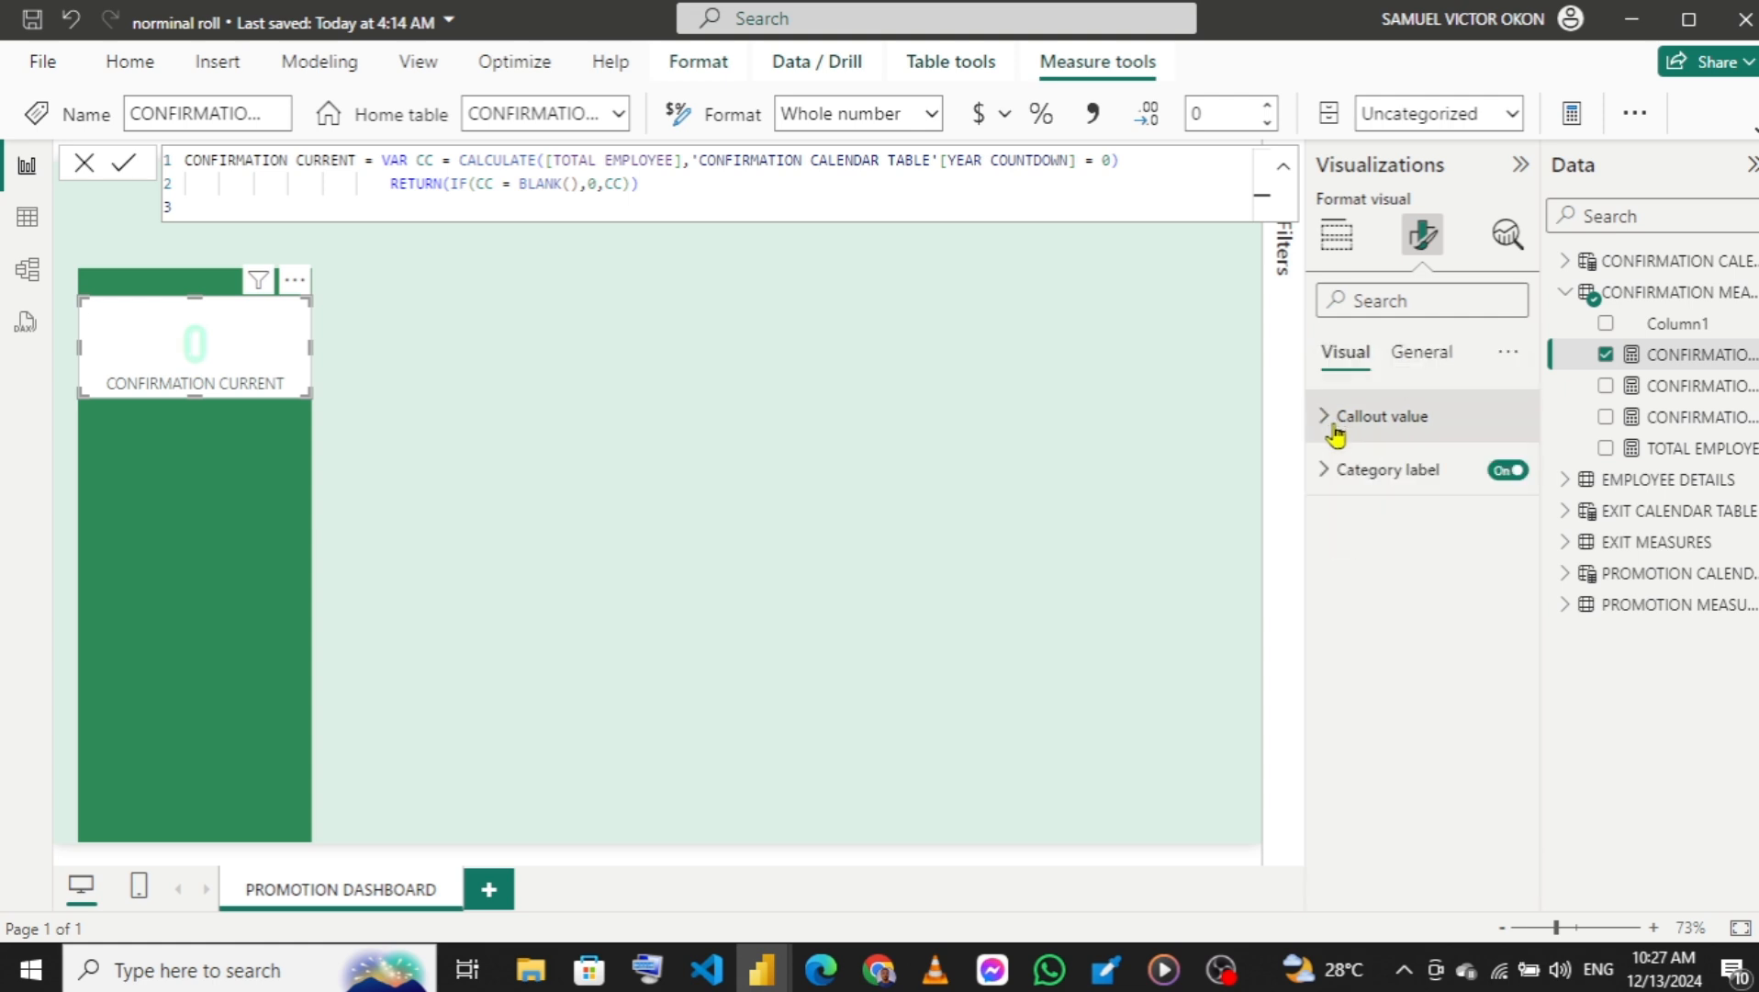
Turn off the CONFIRMATION CURRENT card's category label and its background.
left_click(1517, 473)
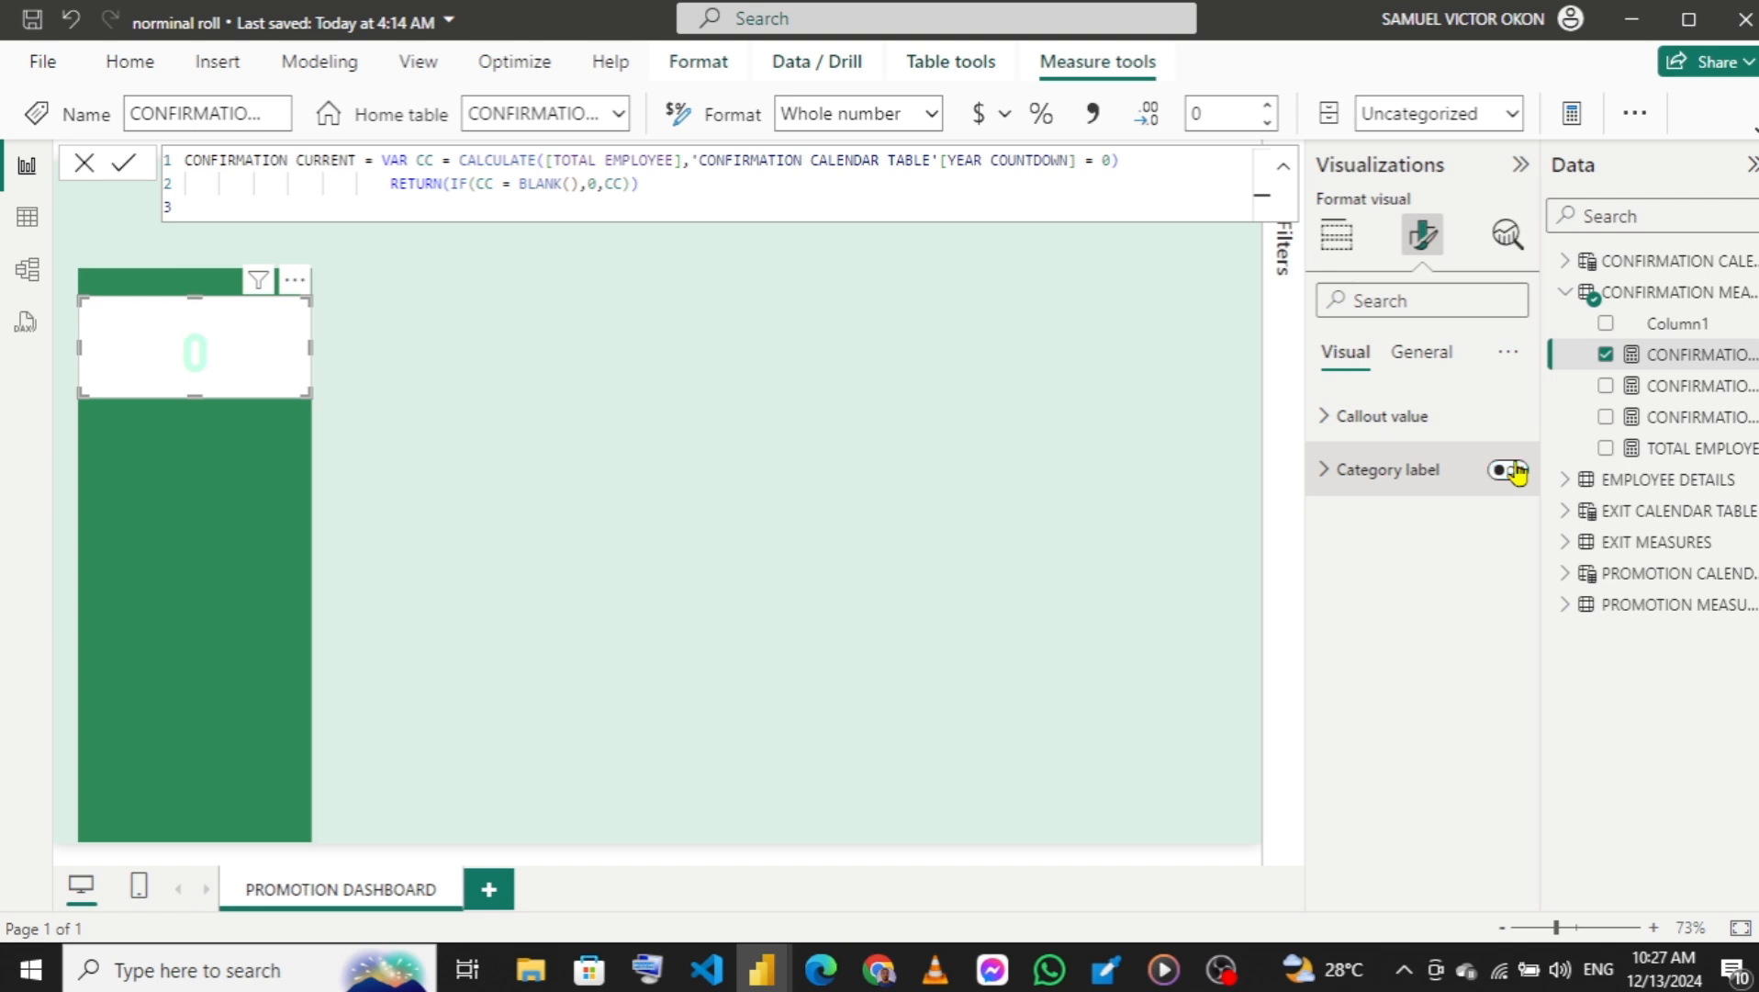
left_click(1423, 356)
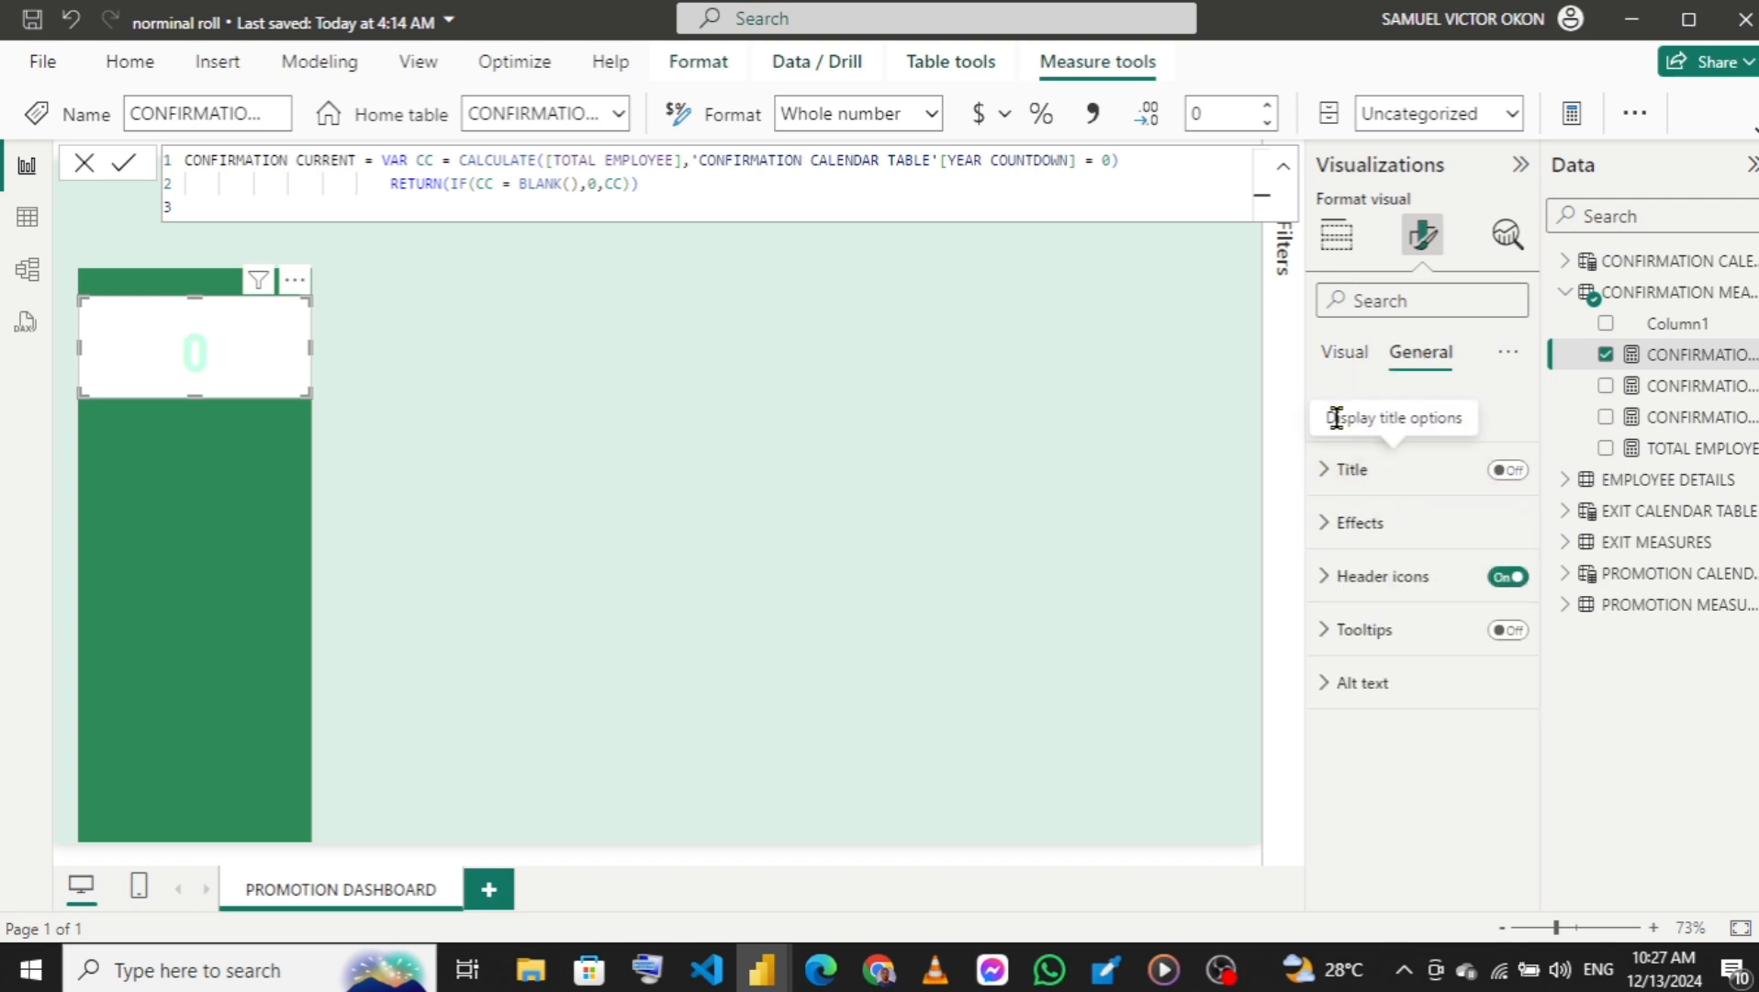
left_click(1328, 542)
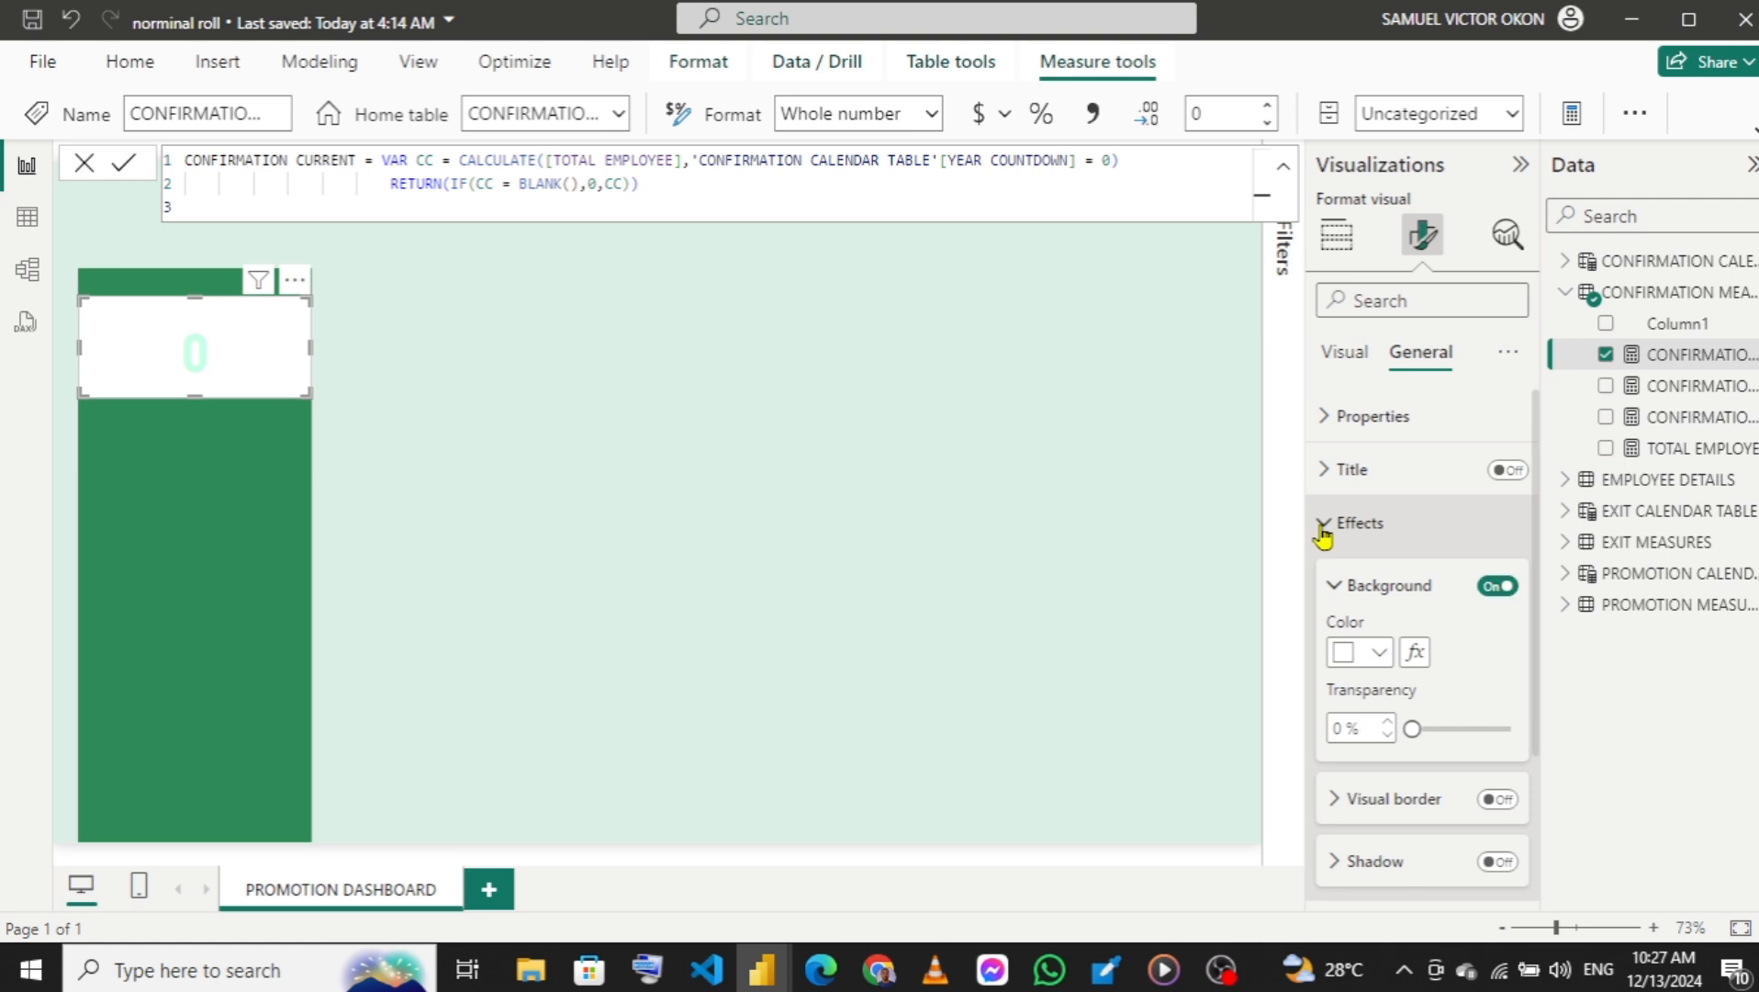
left_click(1496, 586)
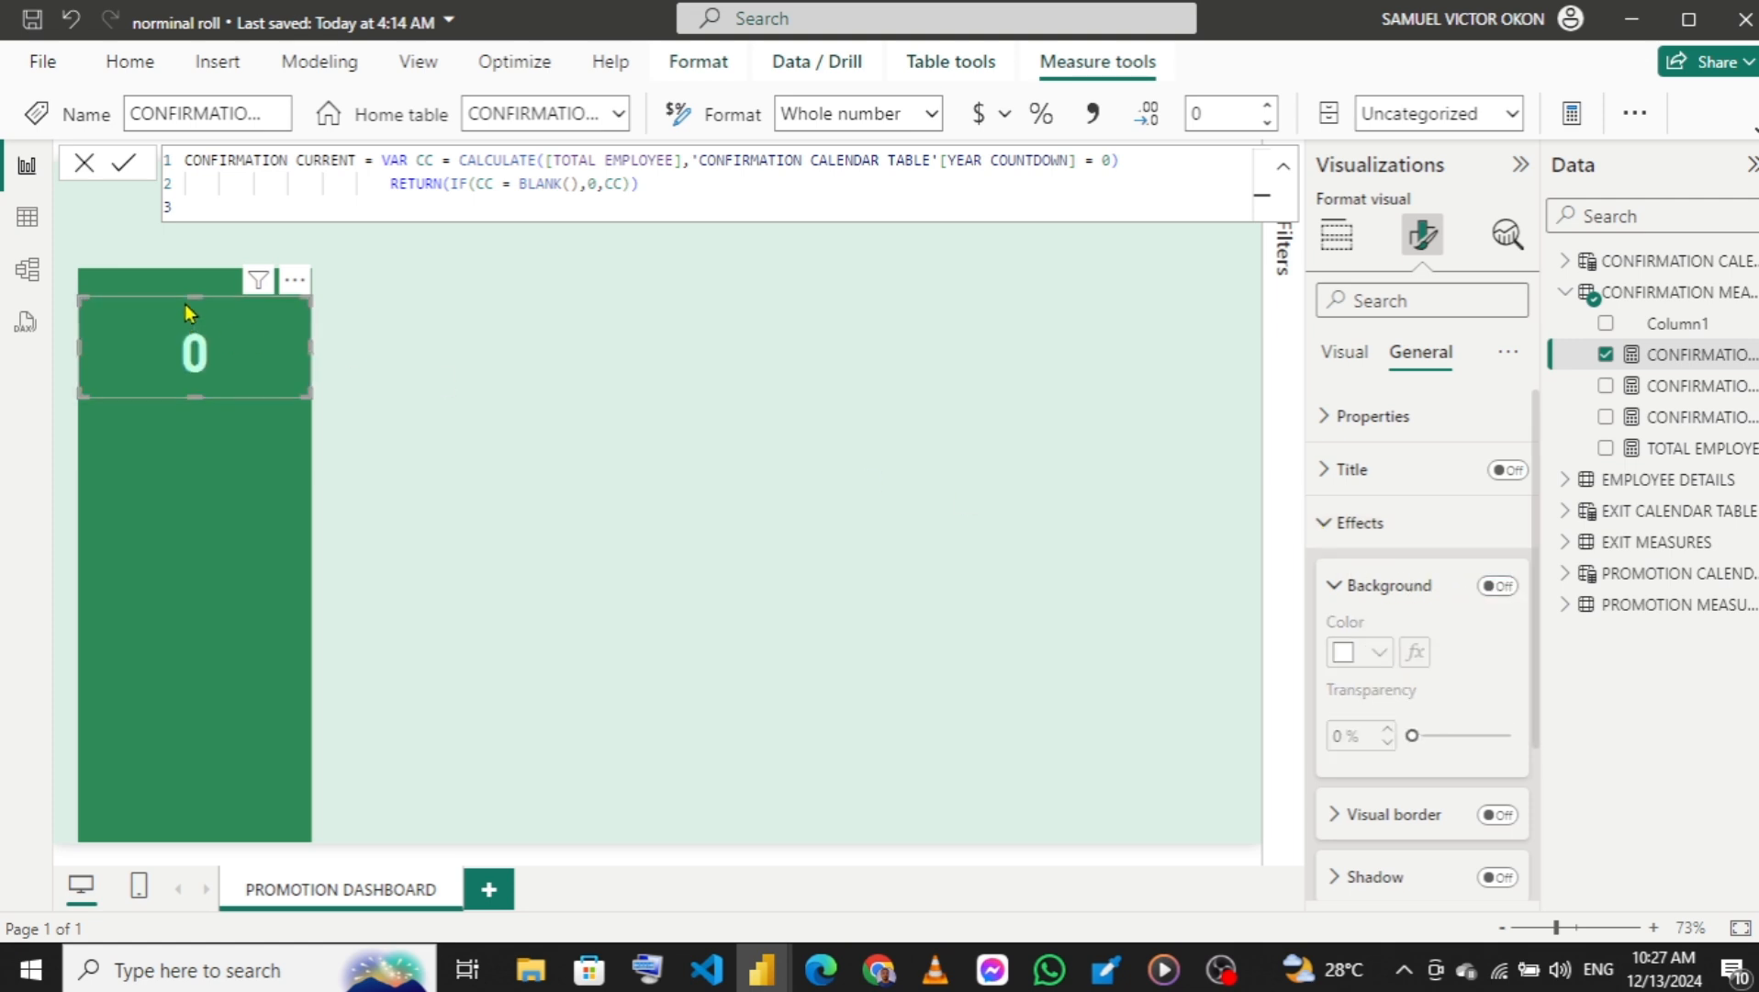
Lower the card's upper edge slightly and compare it with the promotion cards in the NORNIMAL ROLL DASHBOARD report.
left_click_drag(195, 295, 195, 332)
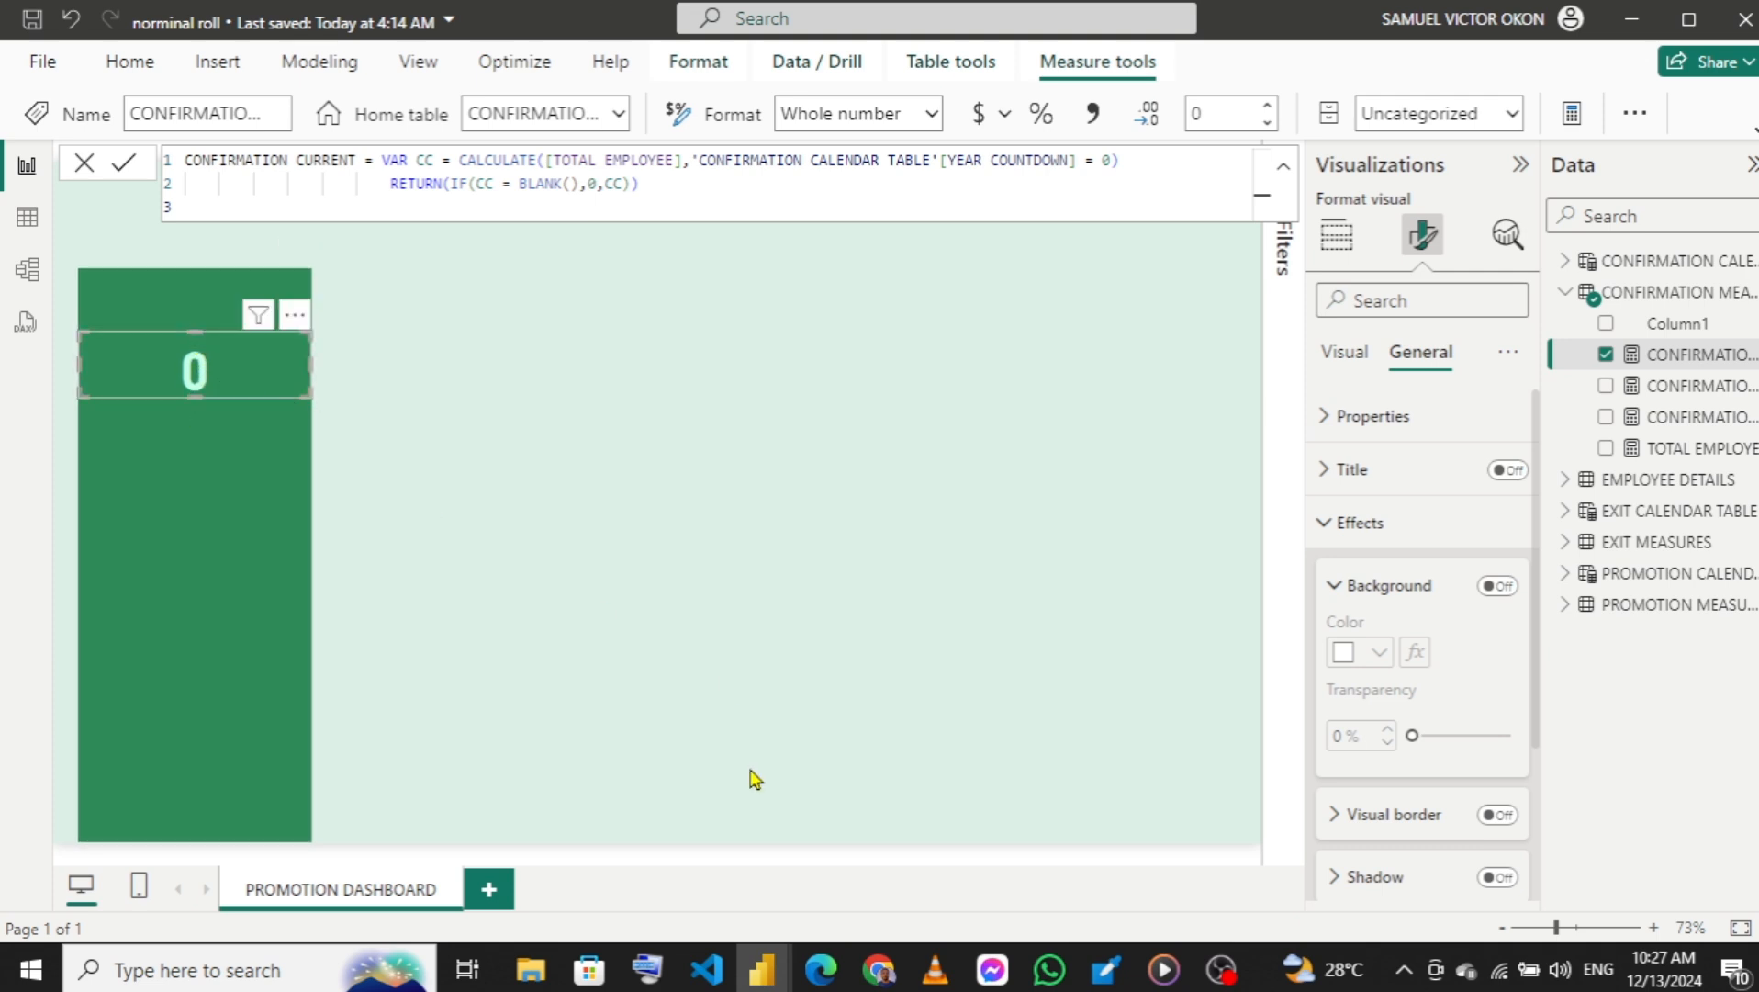
mouse_move(758, 965)
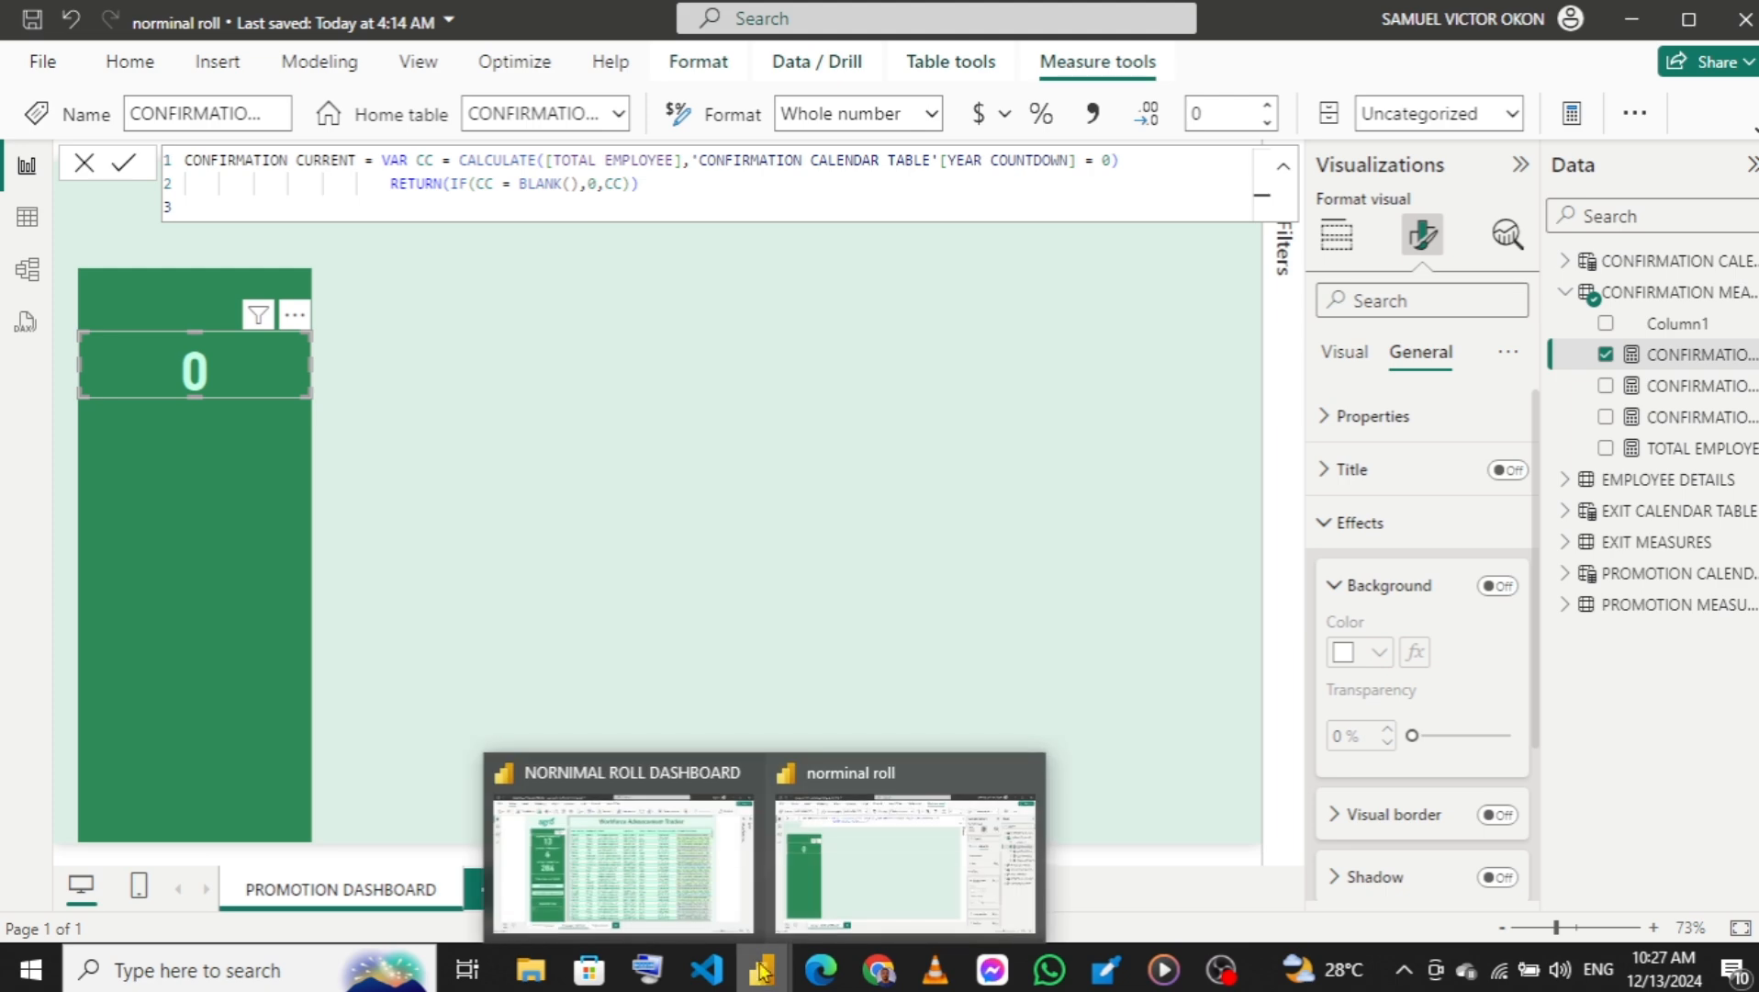
mouse_move(660, 853)
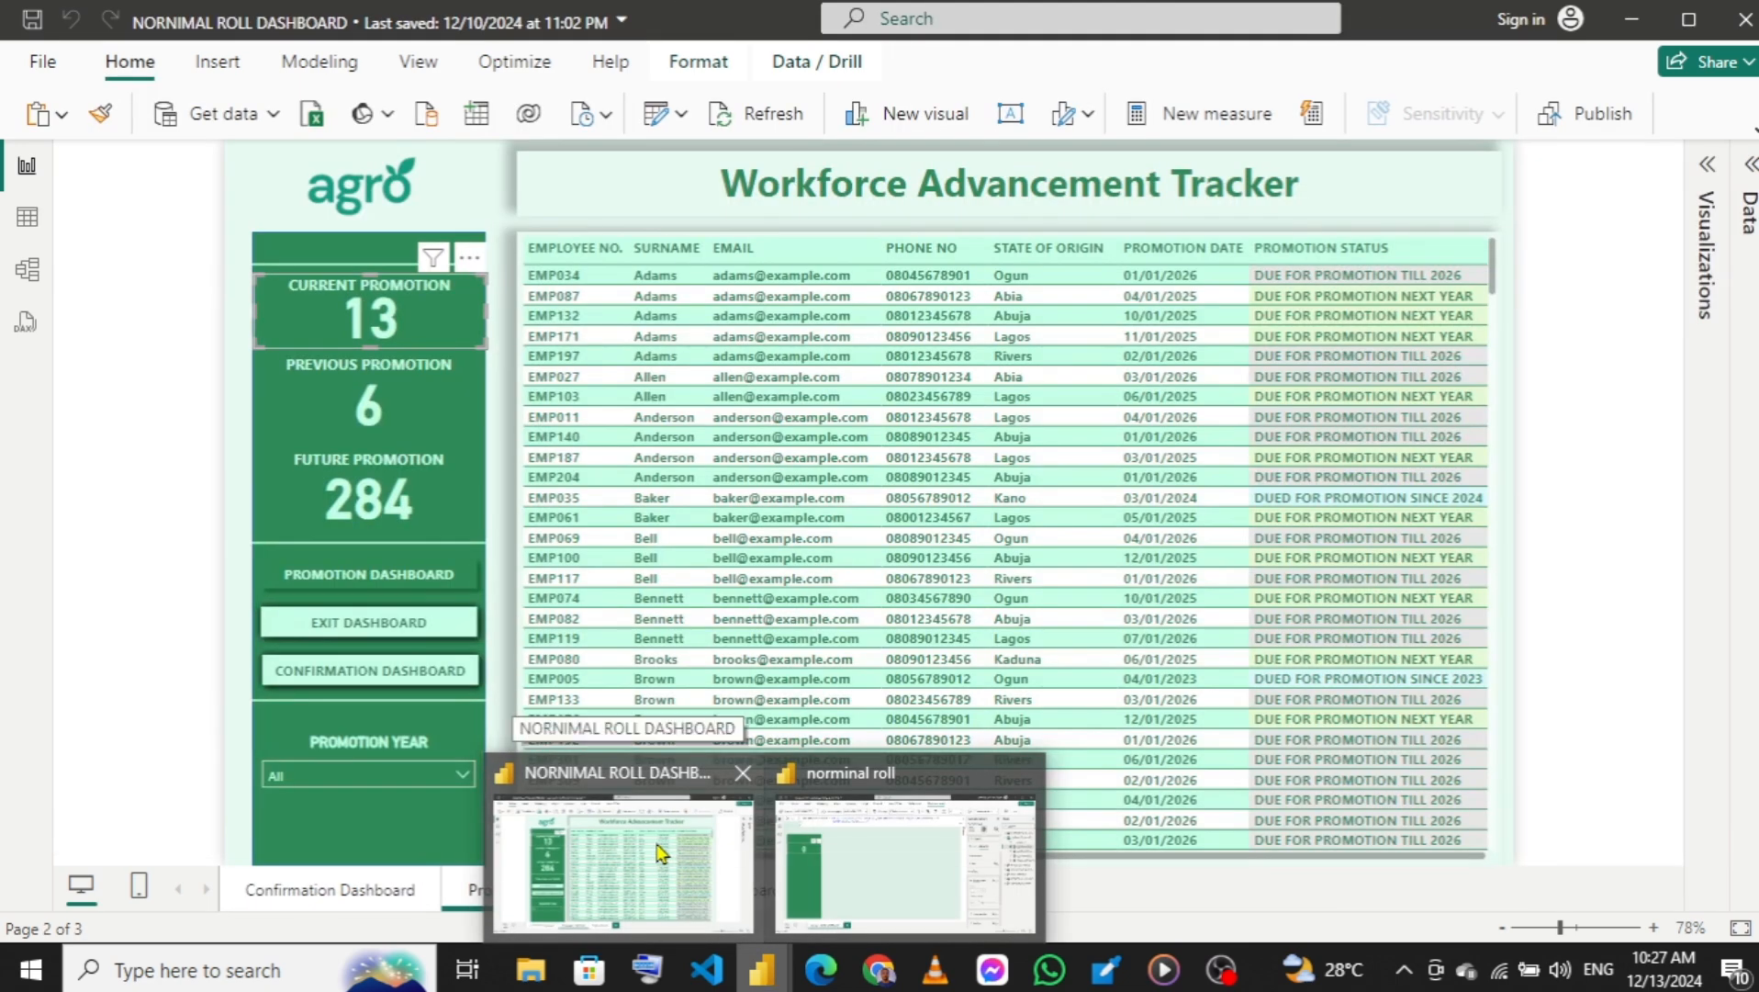
left_click(905, 863)
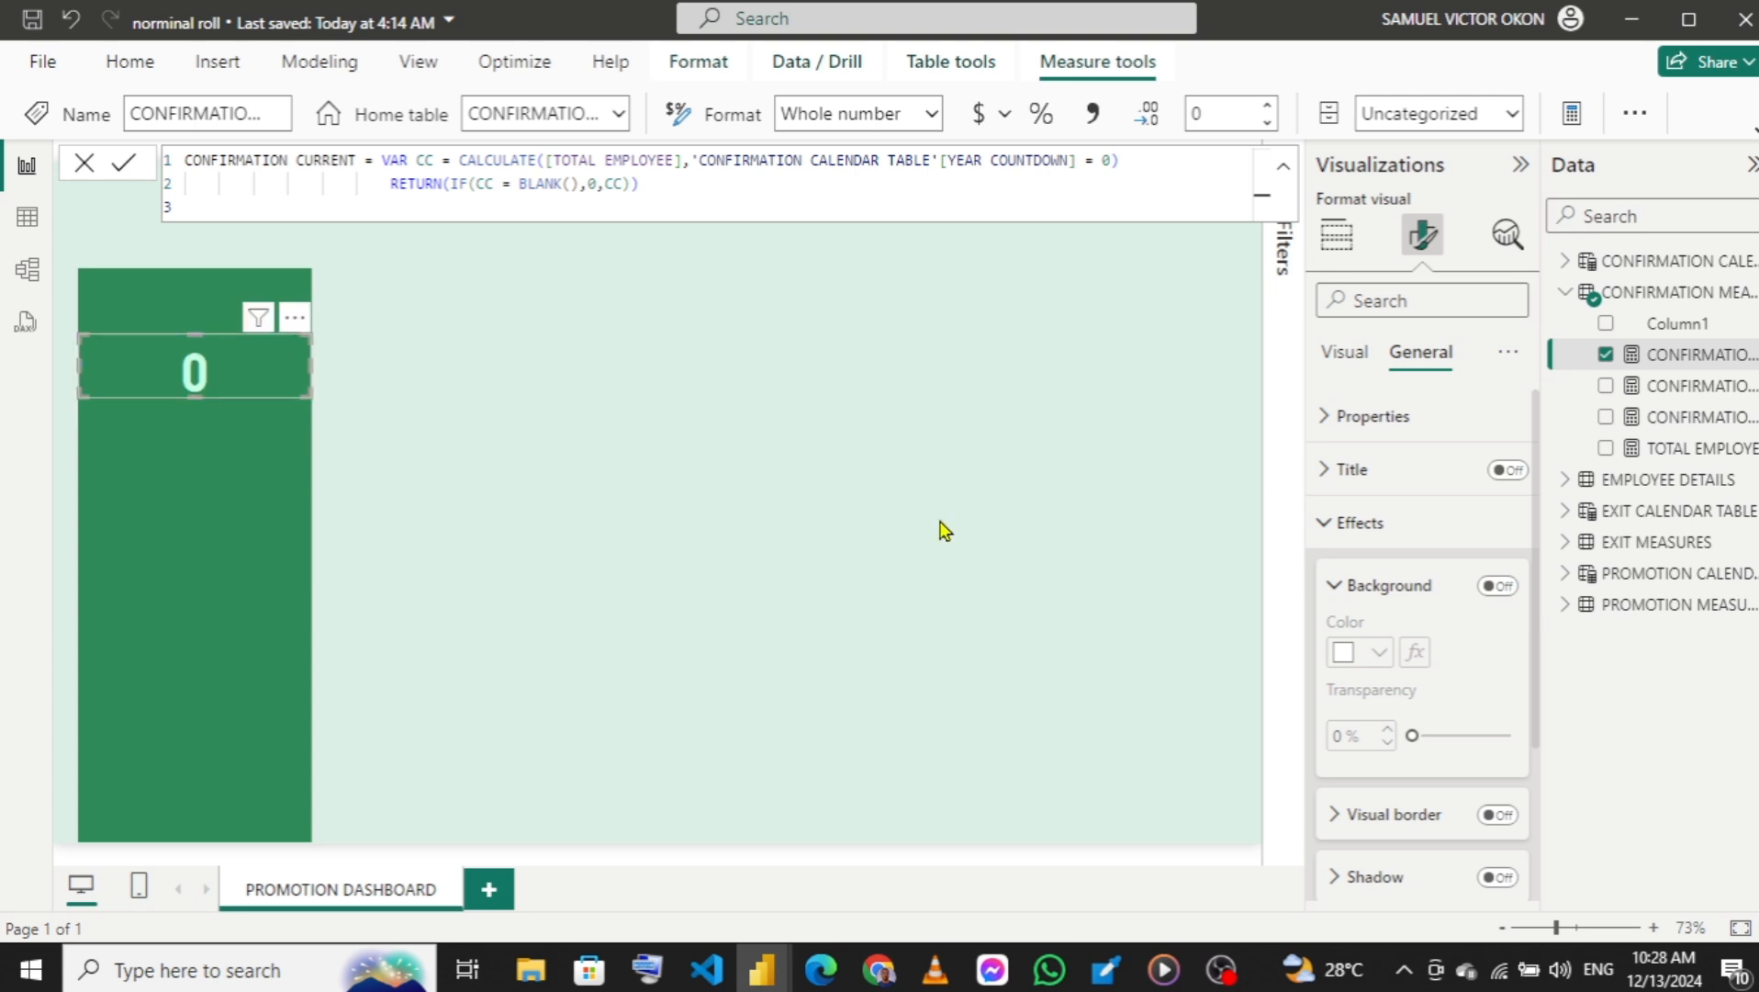
Turn on the card's title and set its text to CURRENY YEAR CONFIRMATION.
left_click(1510, 471)
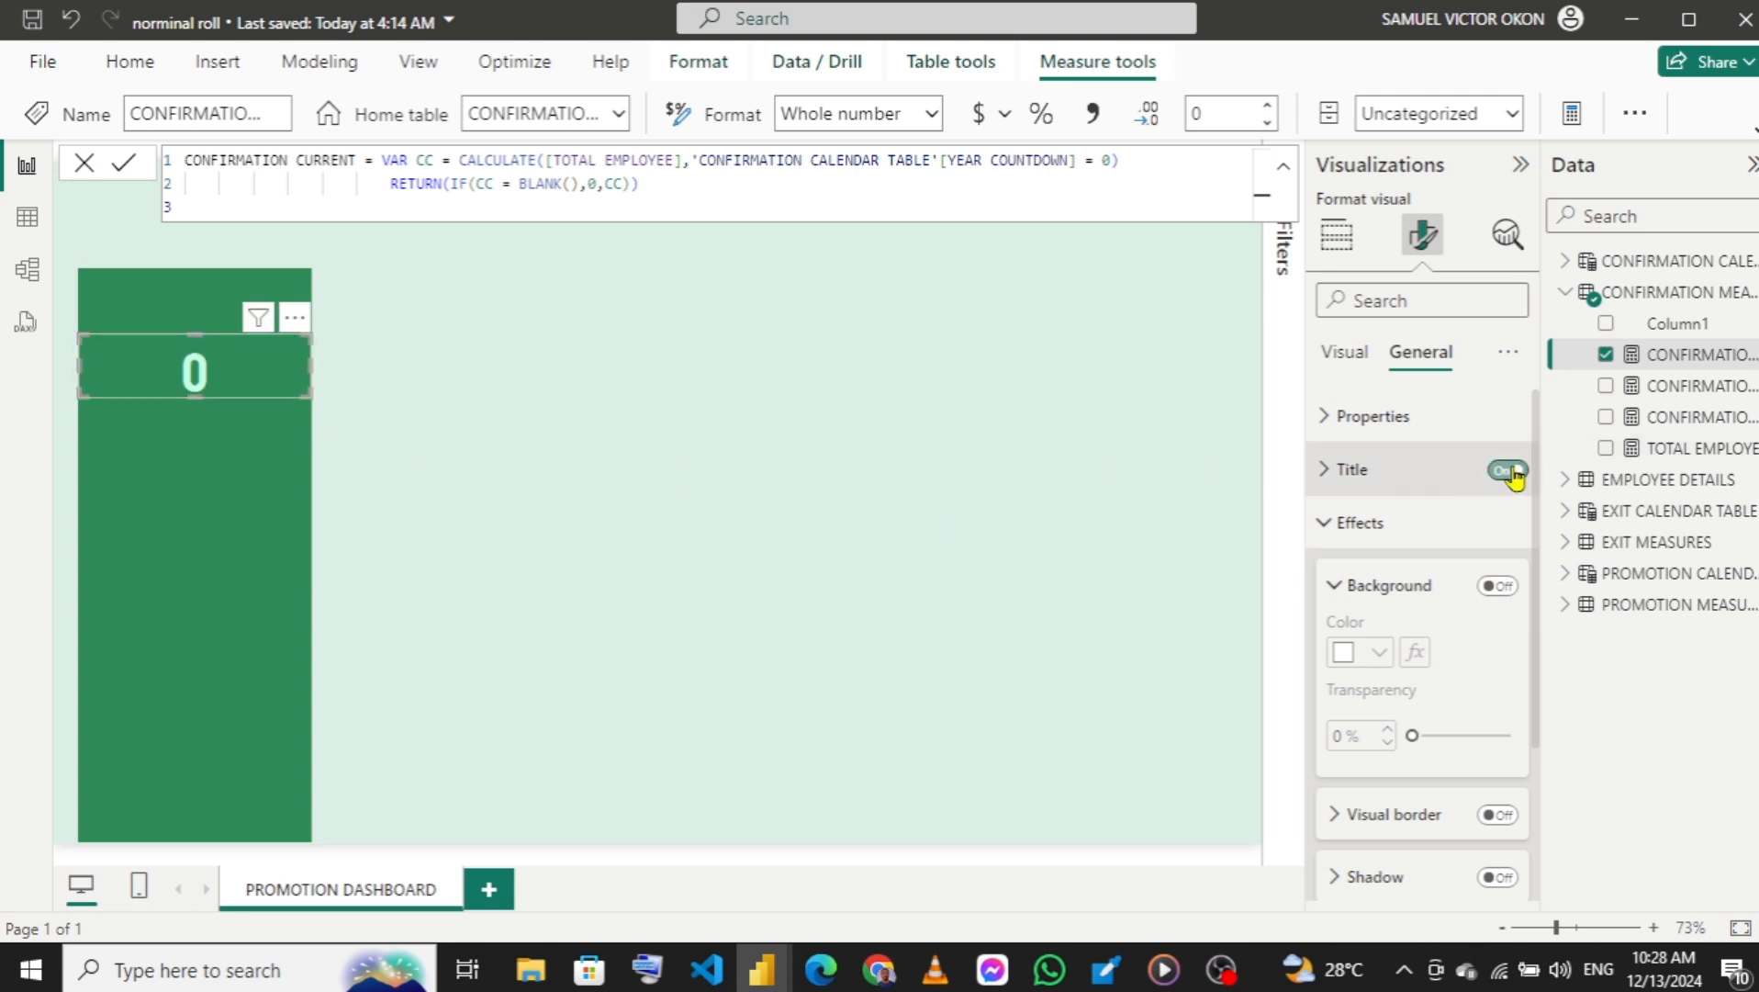
left_click(1325, 473)
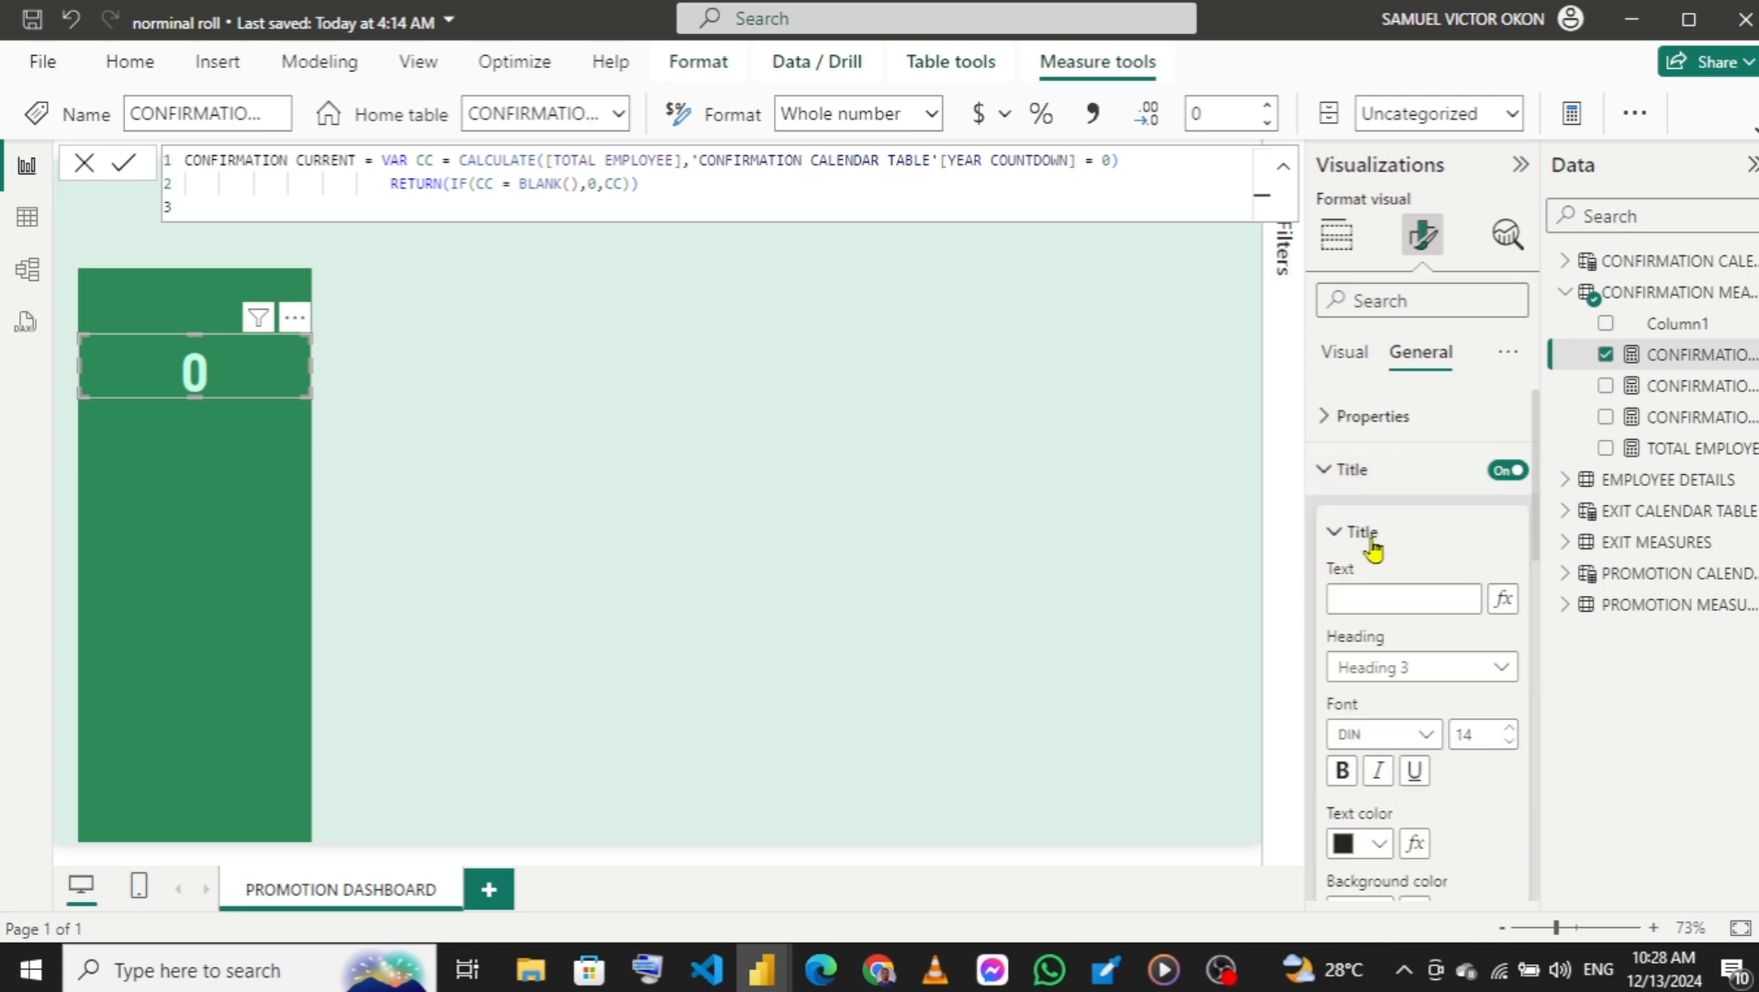
left_click(1396, 606)
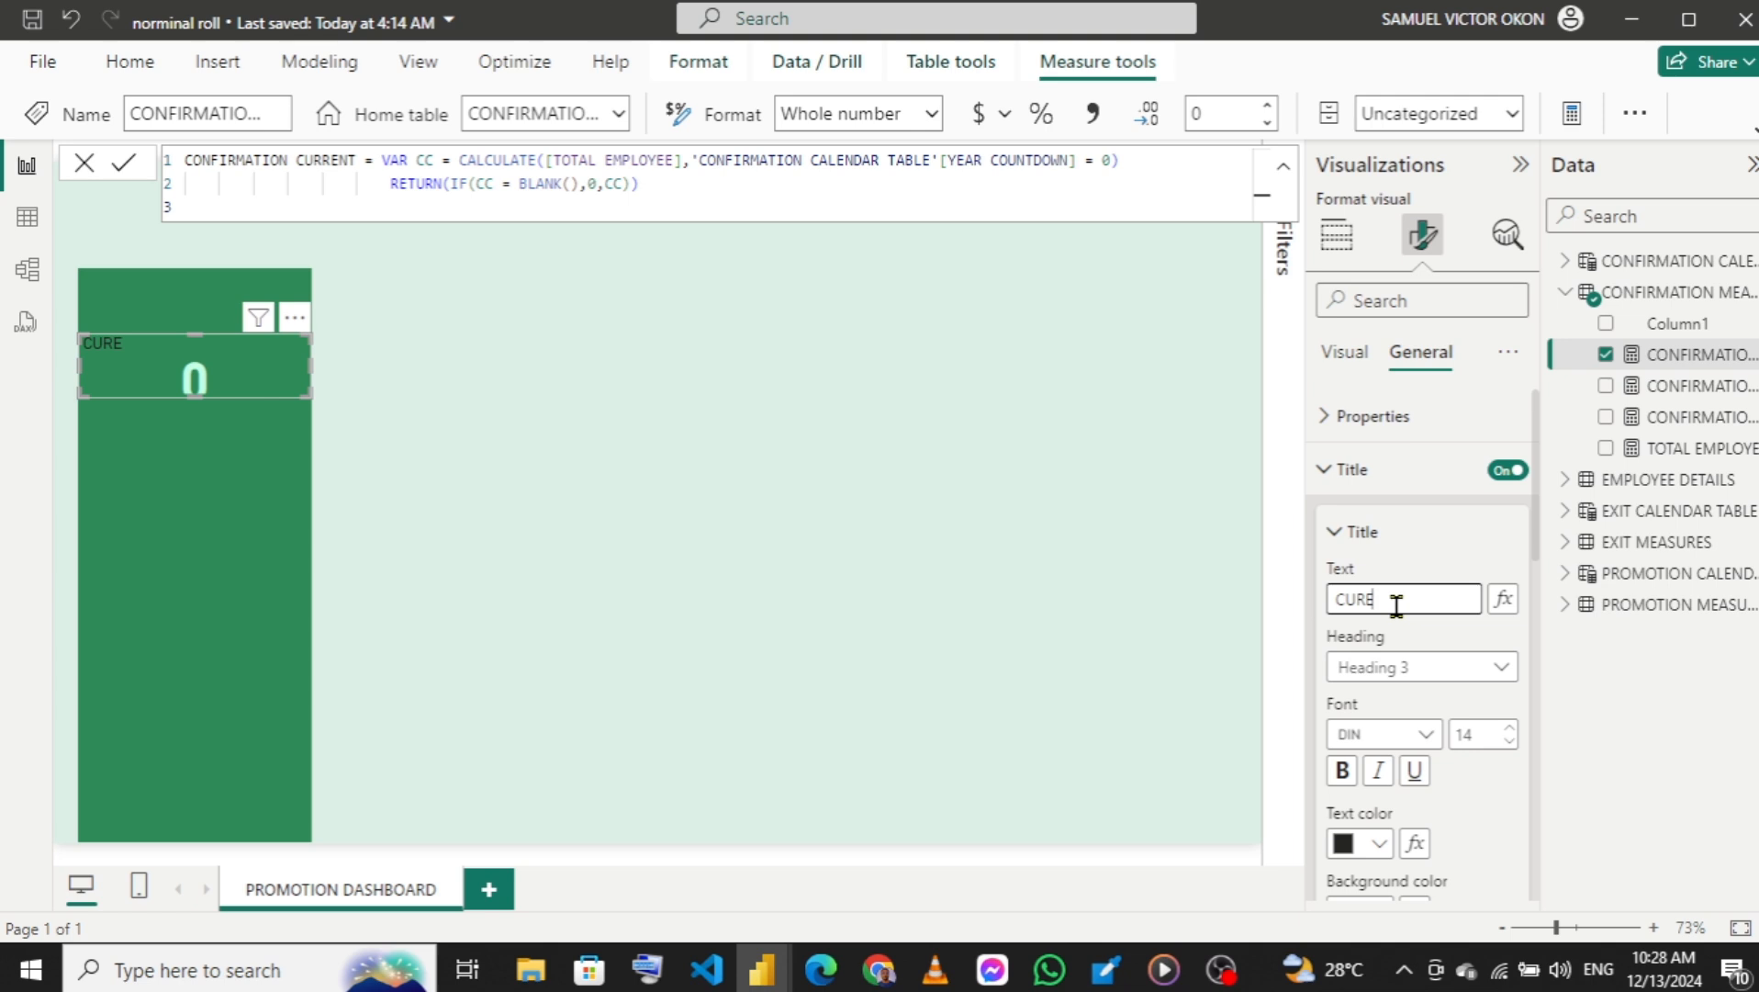
type("RENY YR")
key("BackSpace")
type("EAR CONFIRMA")
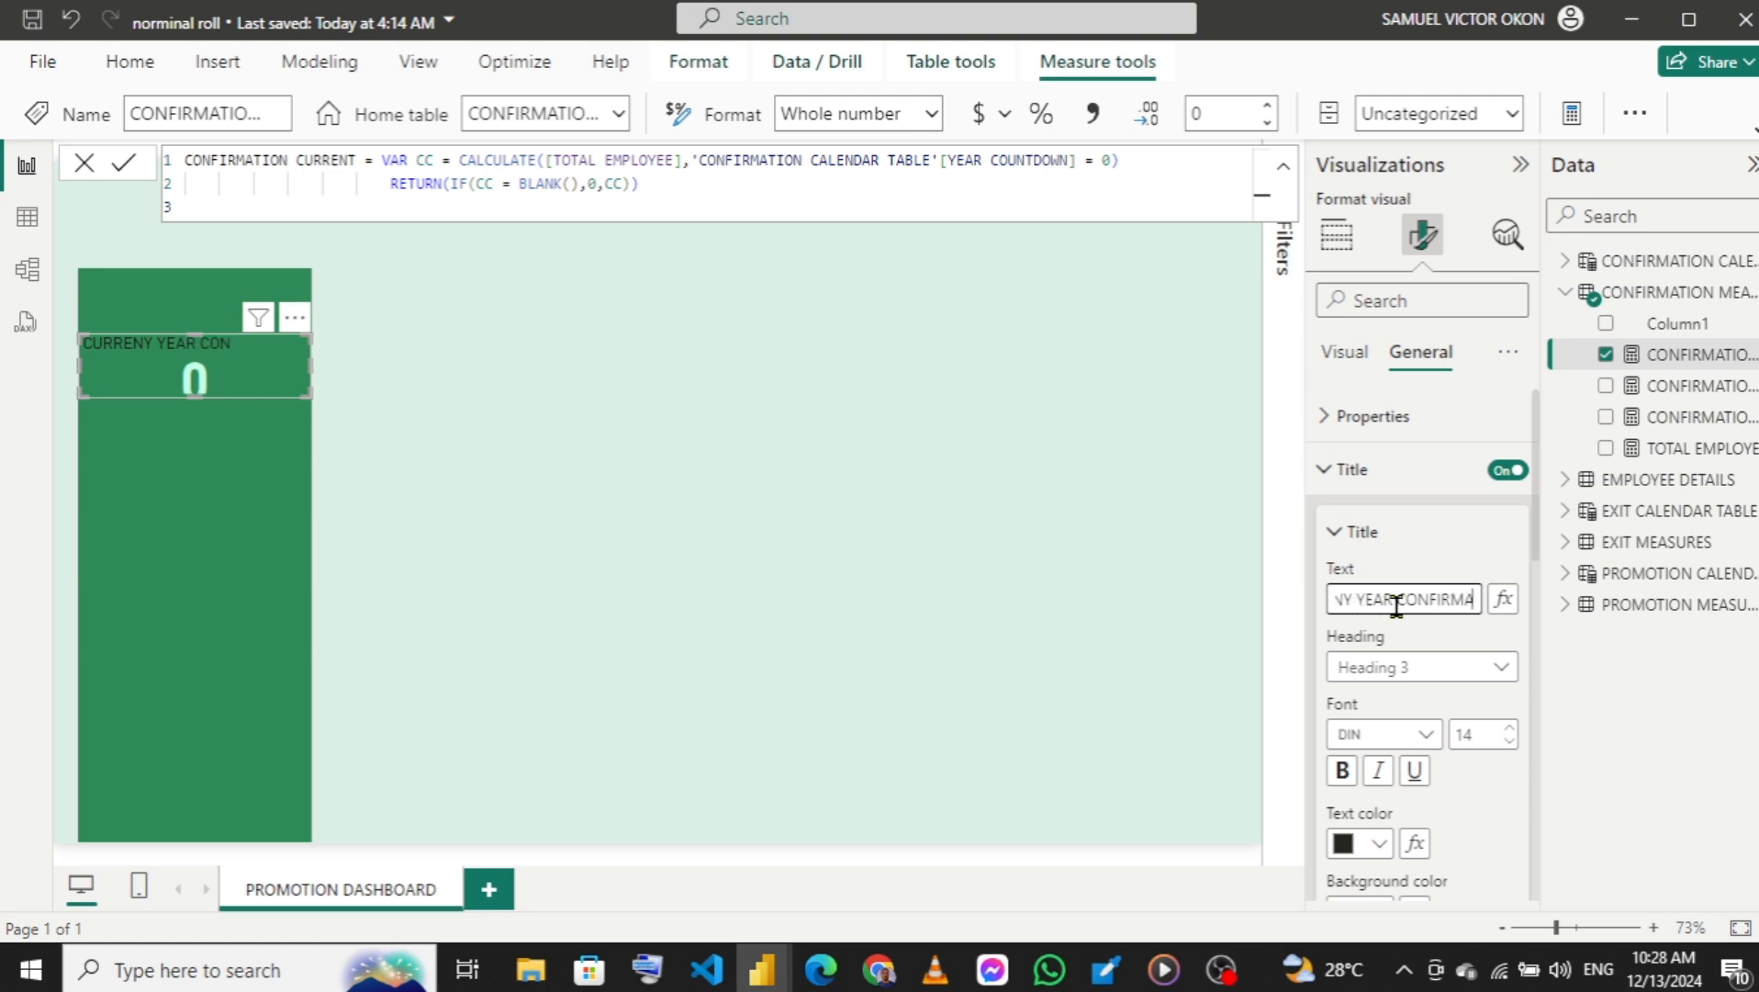
type("TION")
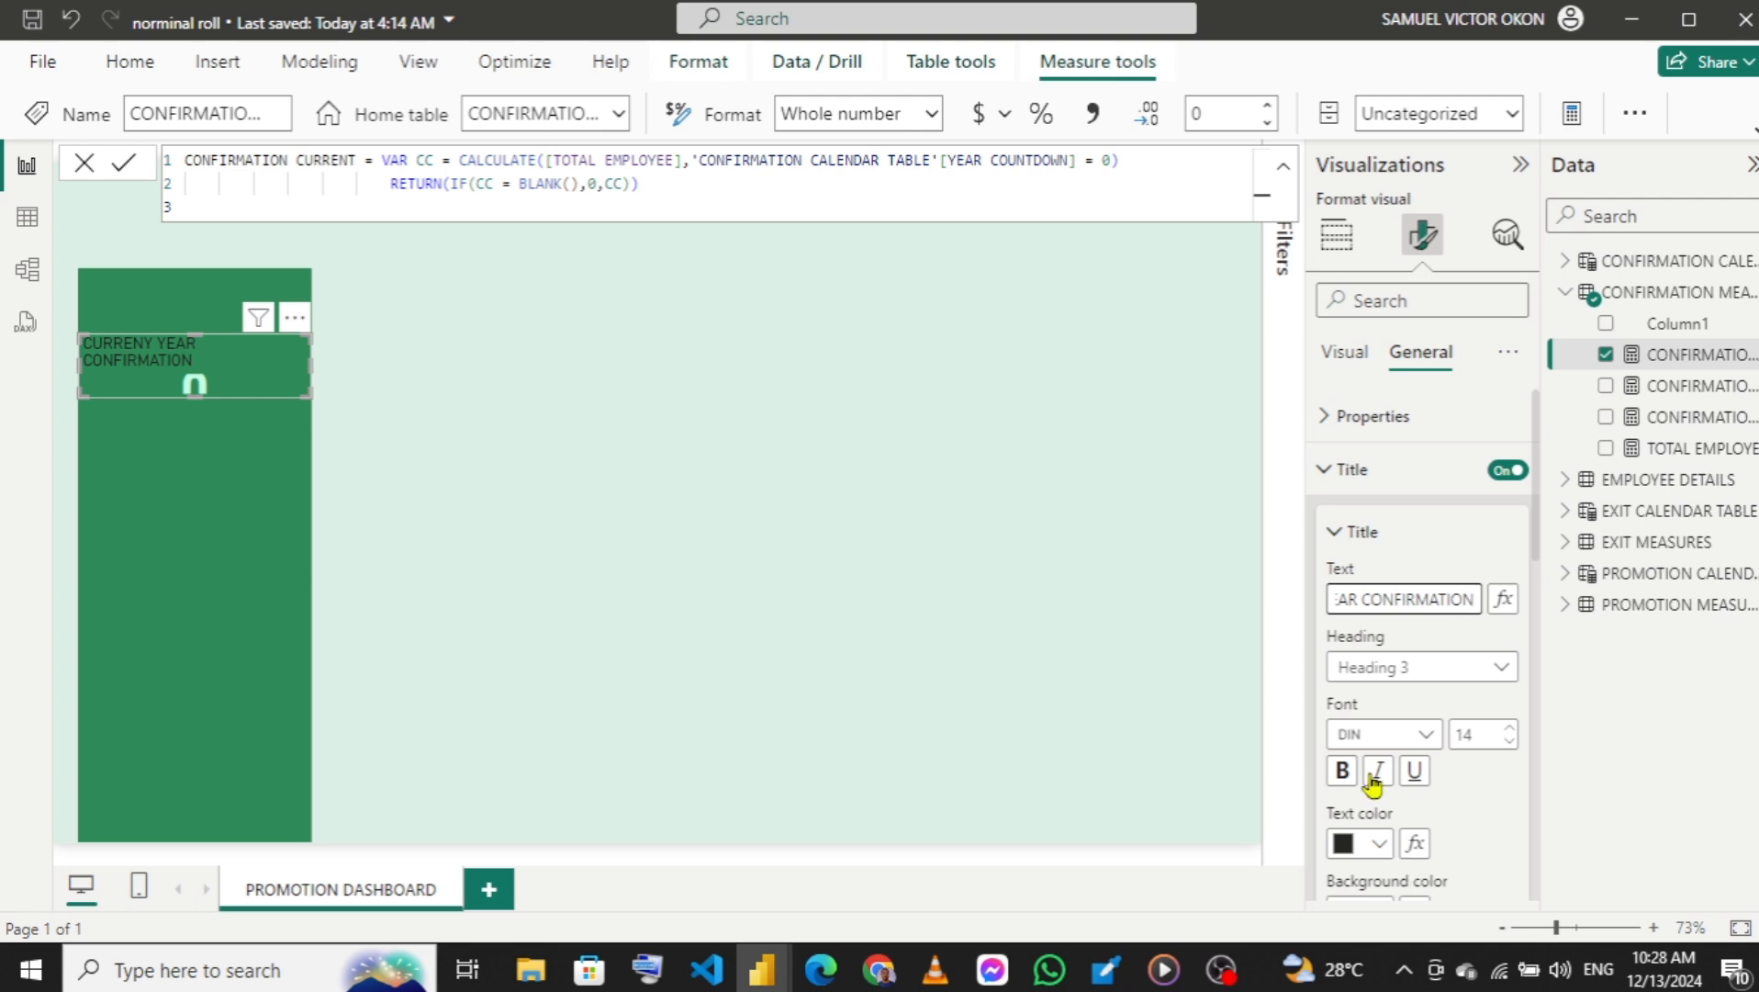
left_click(1509, 744)
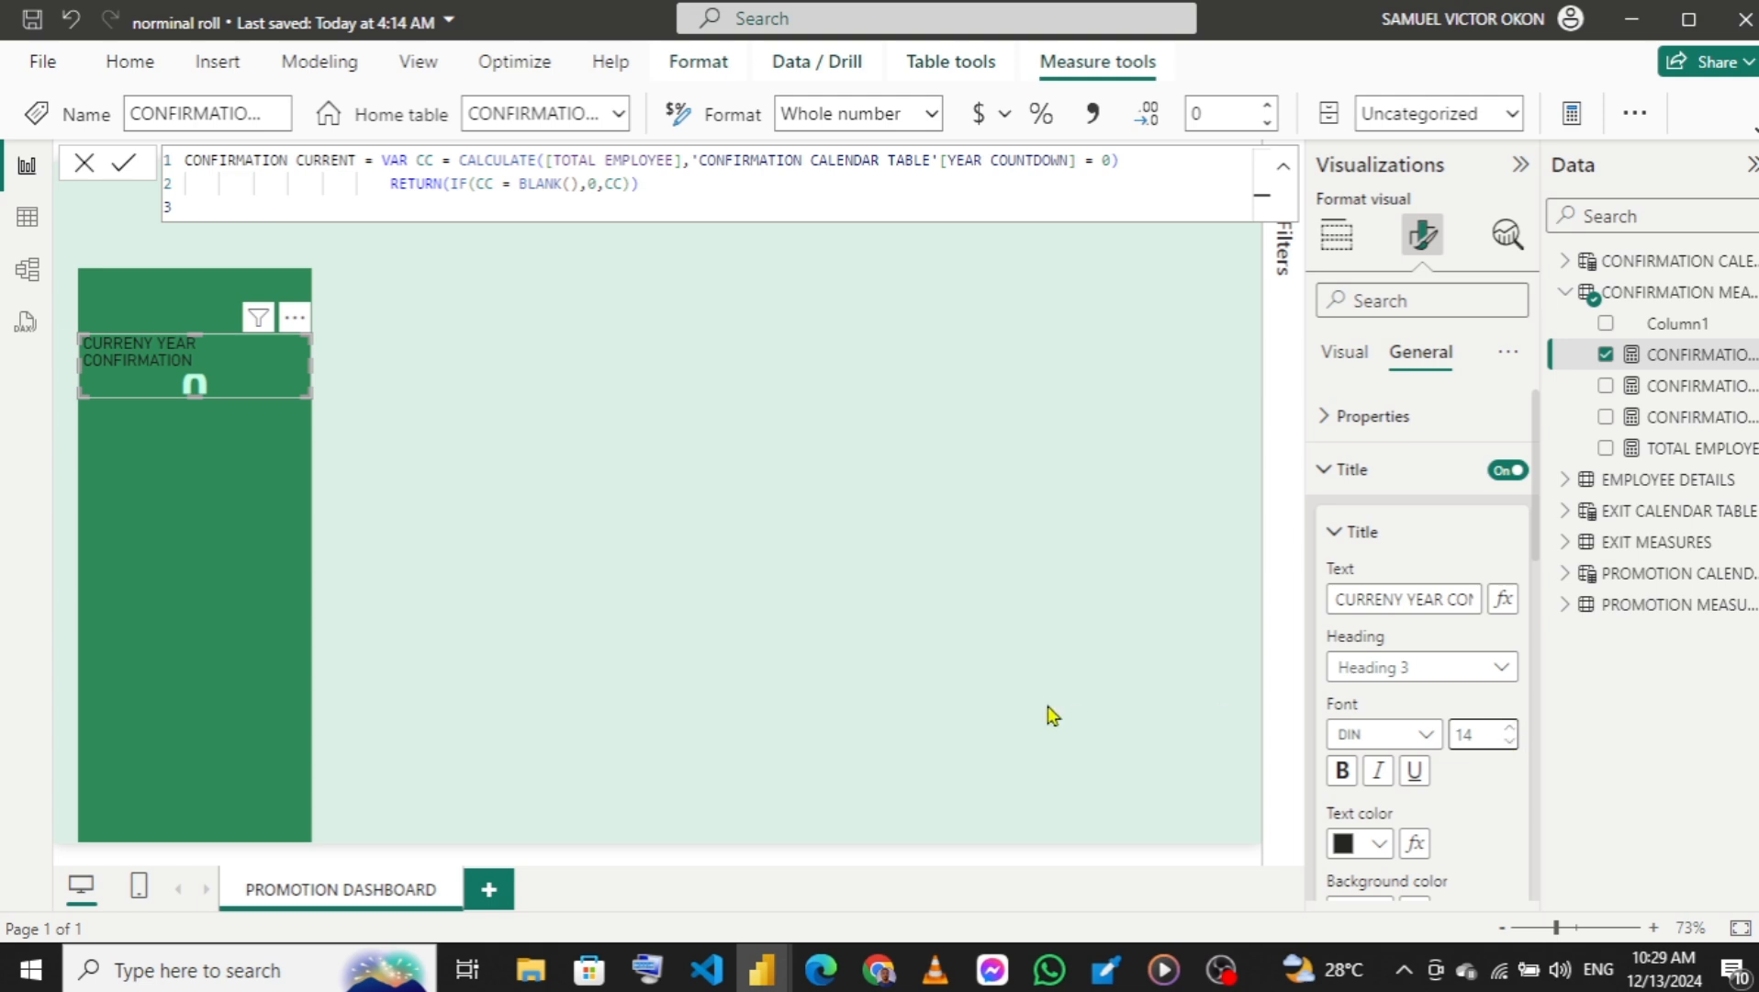
Preview the reference dashboard again and extend the card's lower edge downward to make room for the title and value.
mouse_move(762, 968)
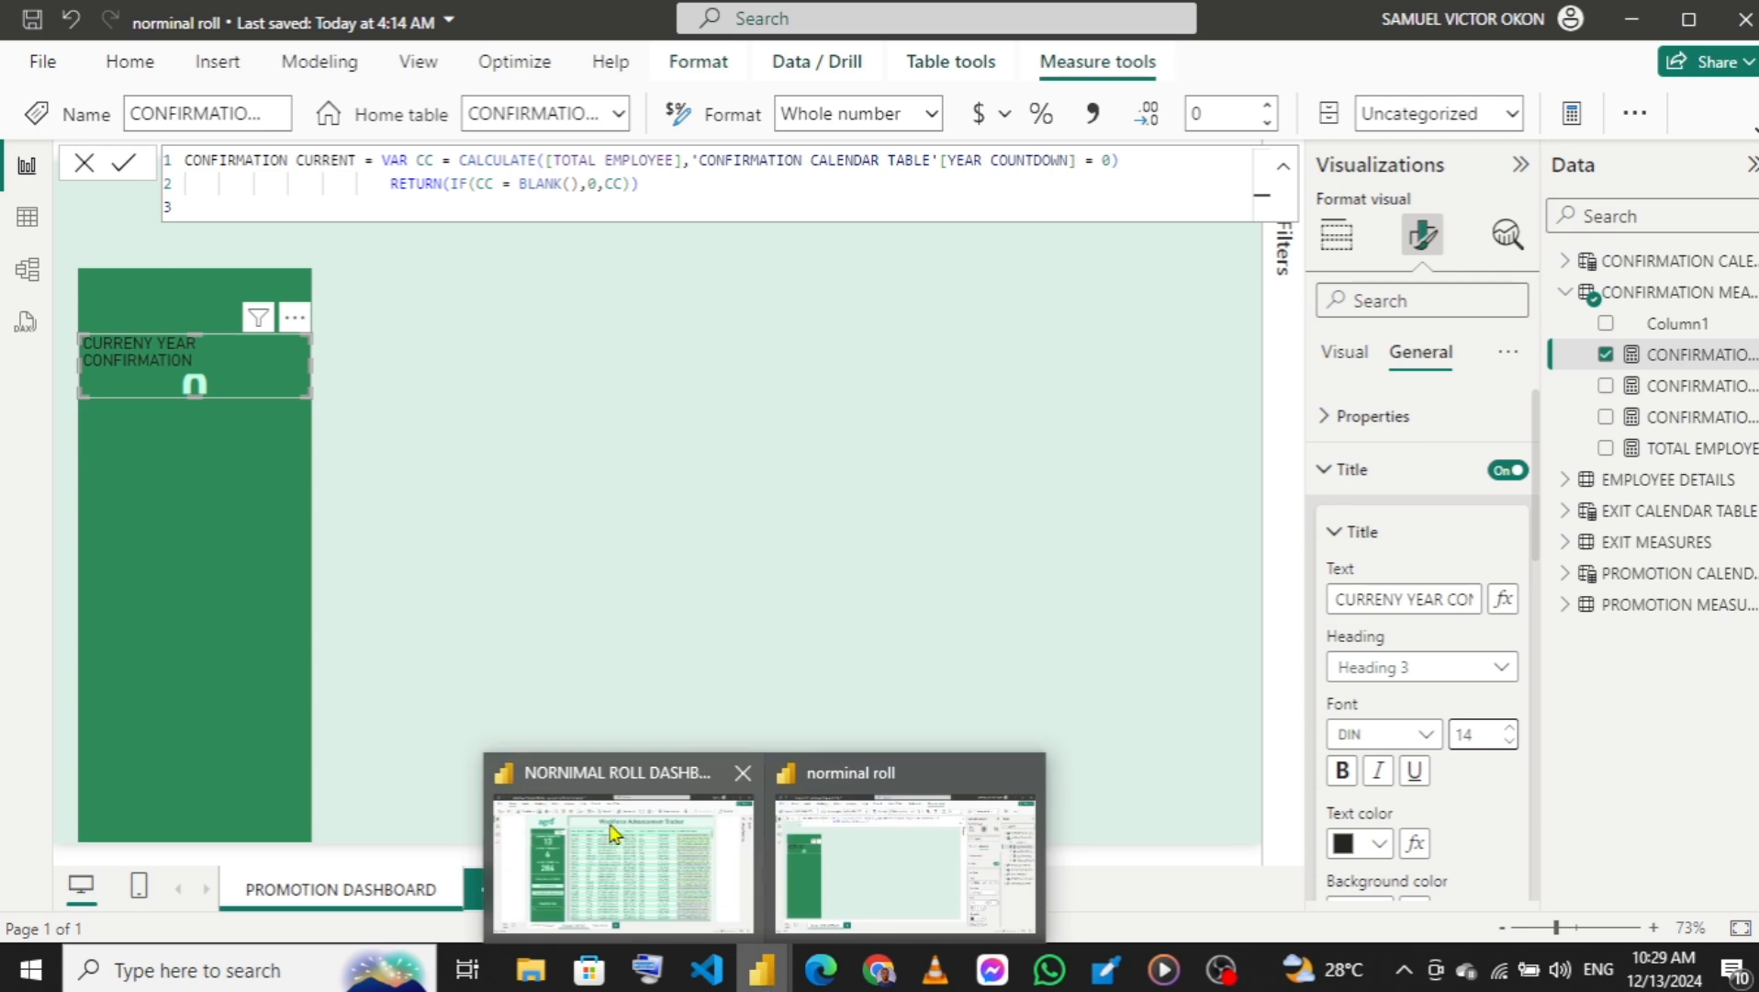
mouse_move(611, 834)
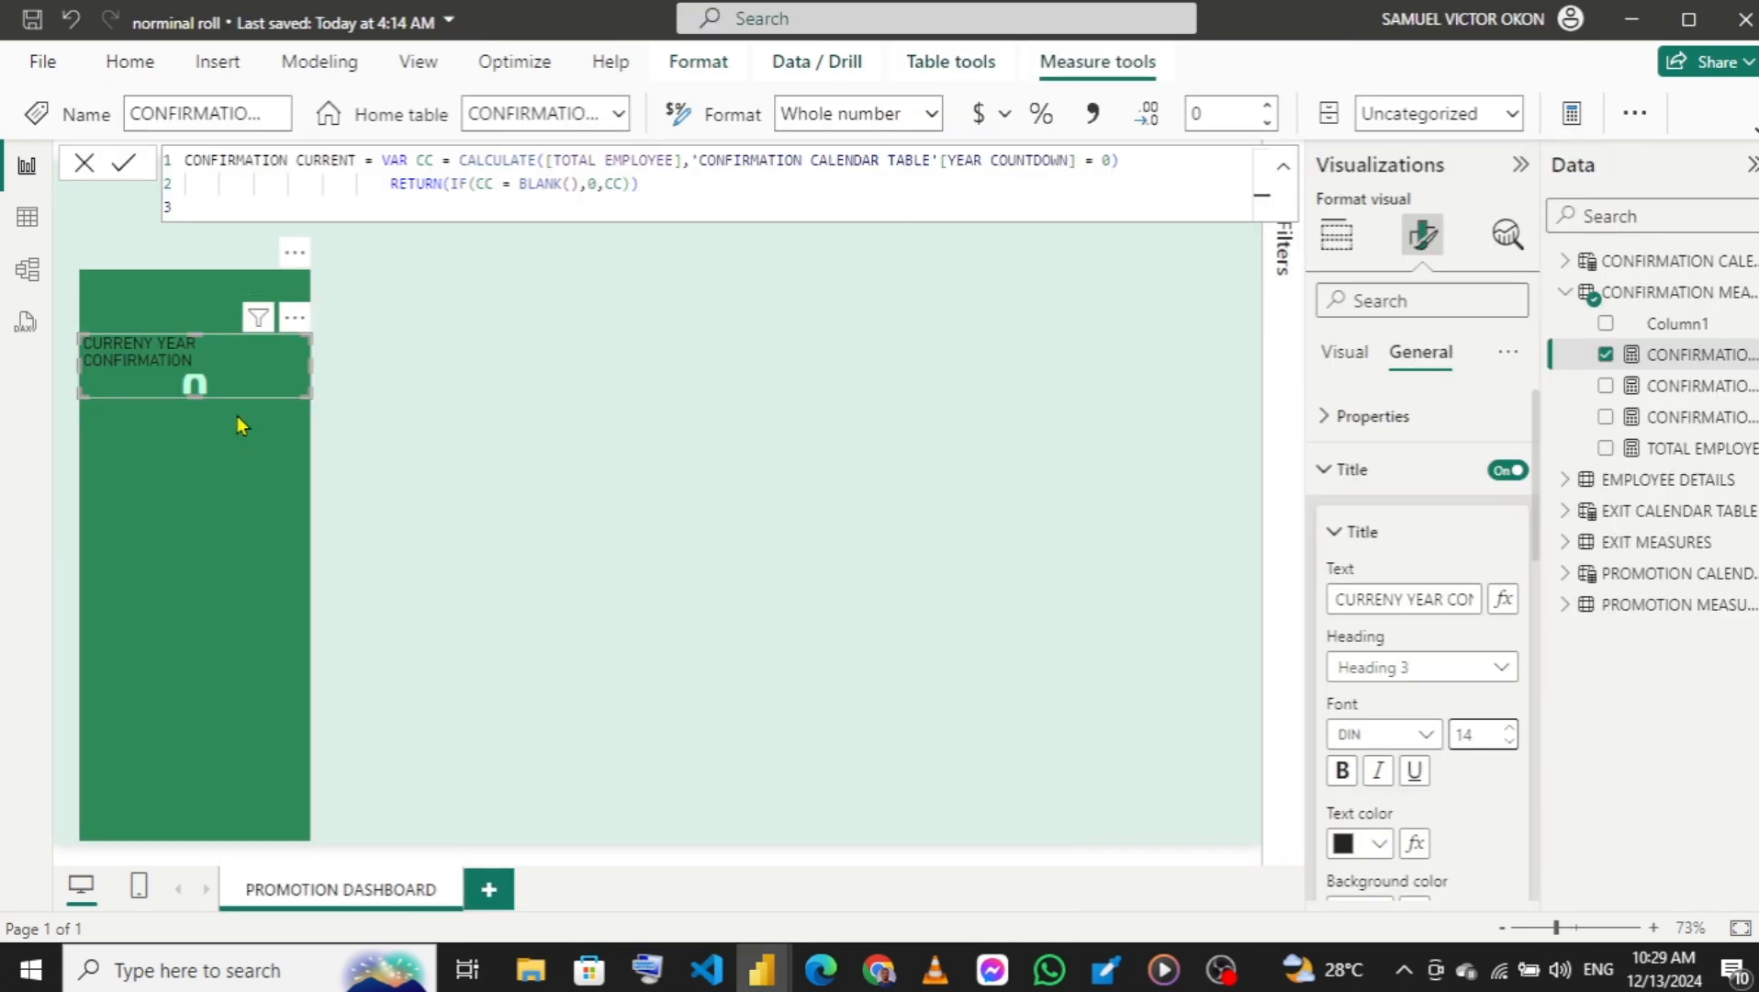
left_click_drag(205, 398, 199, 433)
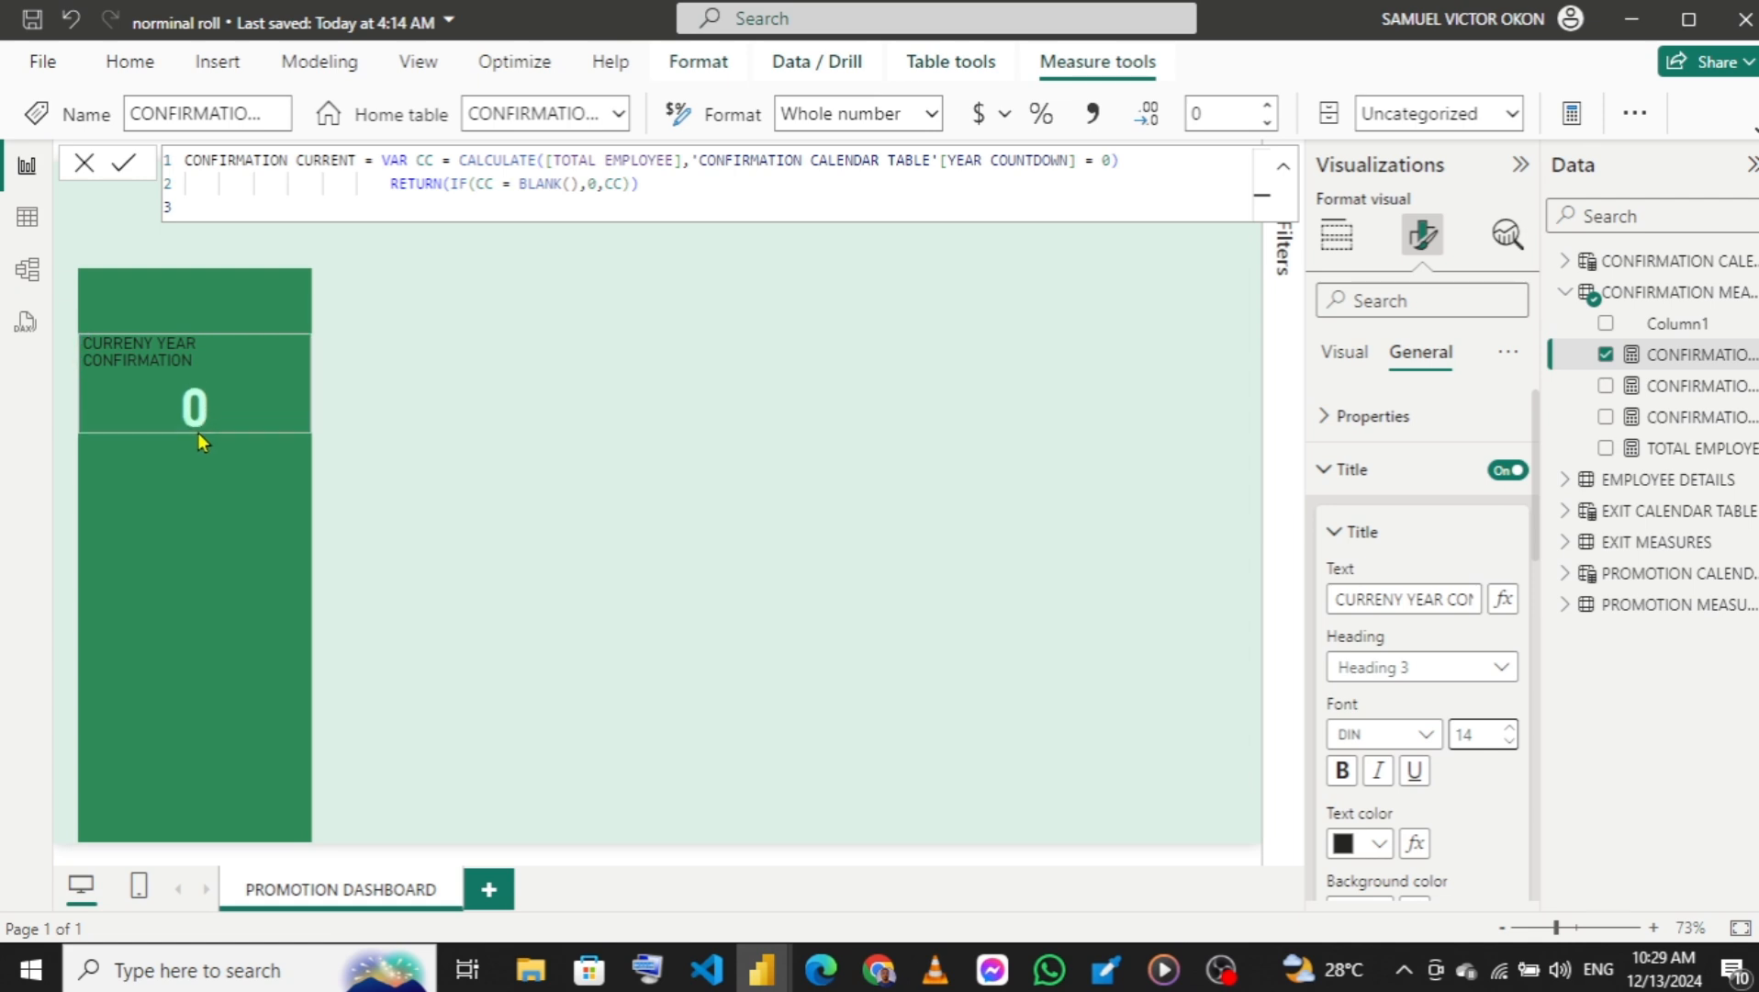
Widen the dark green panel slightly and stretch the card to the panel's new width so the title fits on one line.
left_click(227, 522)
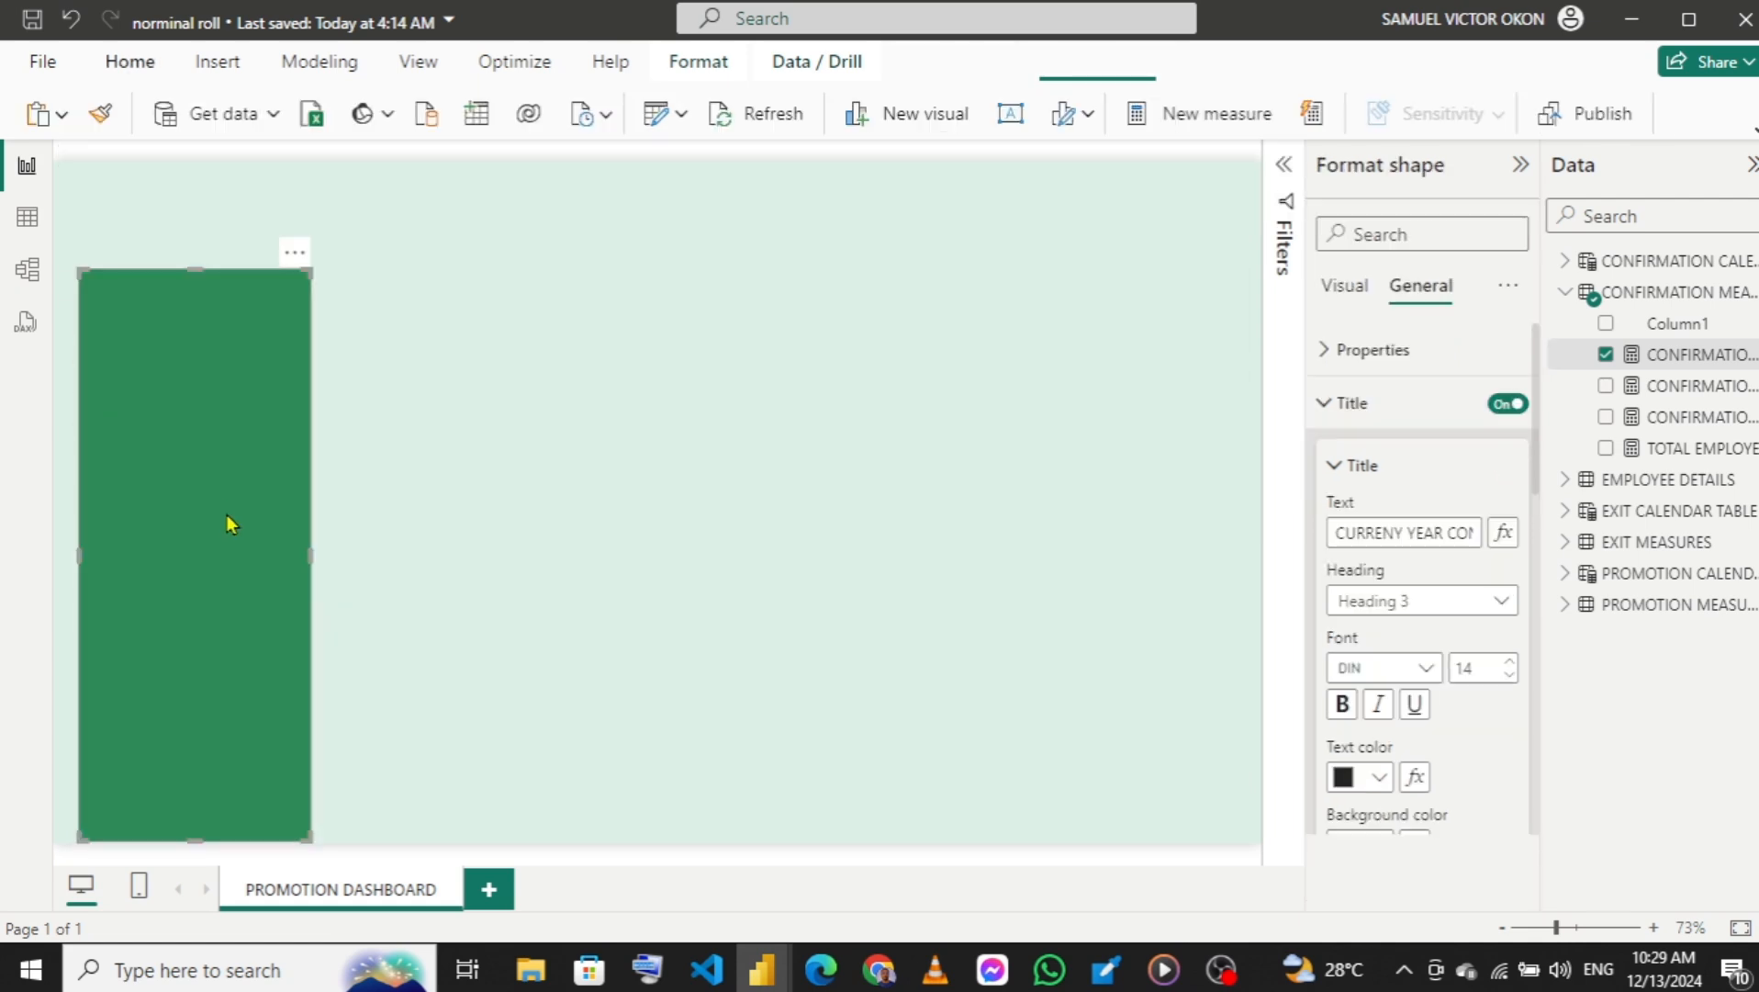
left_click_drag(310, 560, 324, 564)
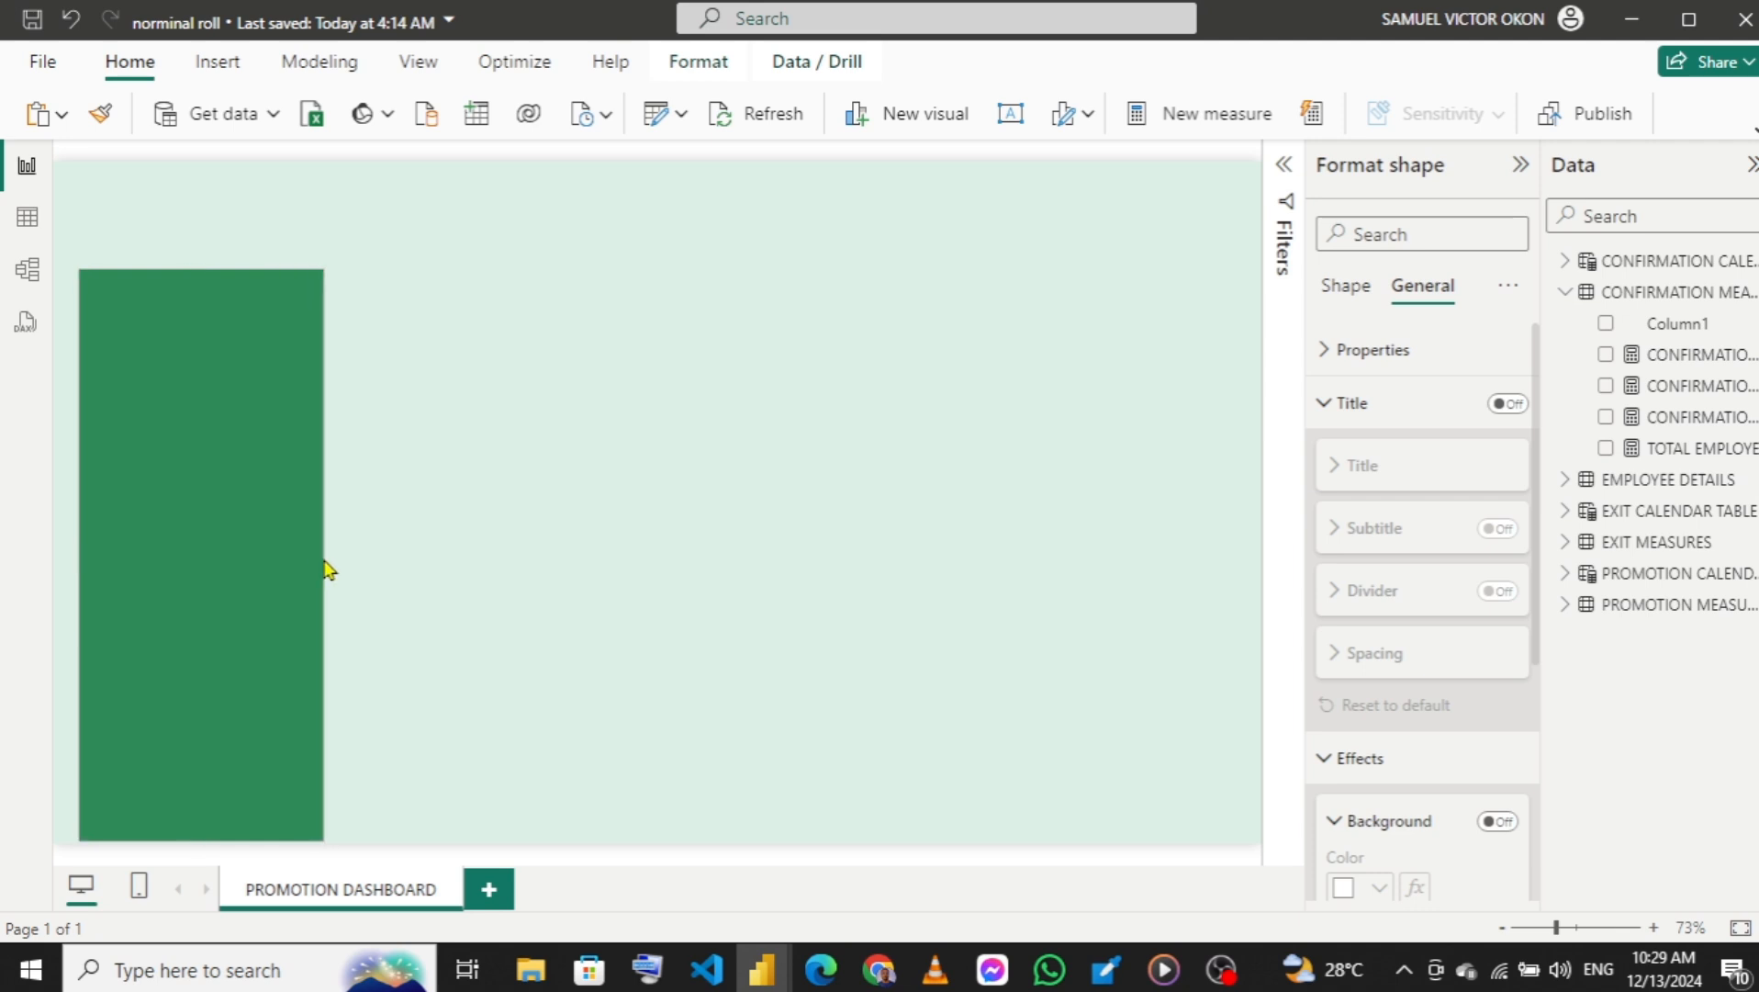
left_click(460, 466)
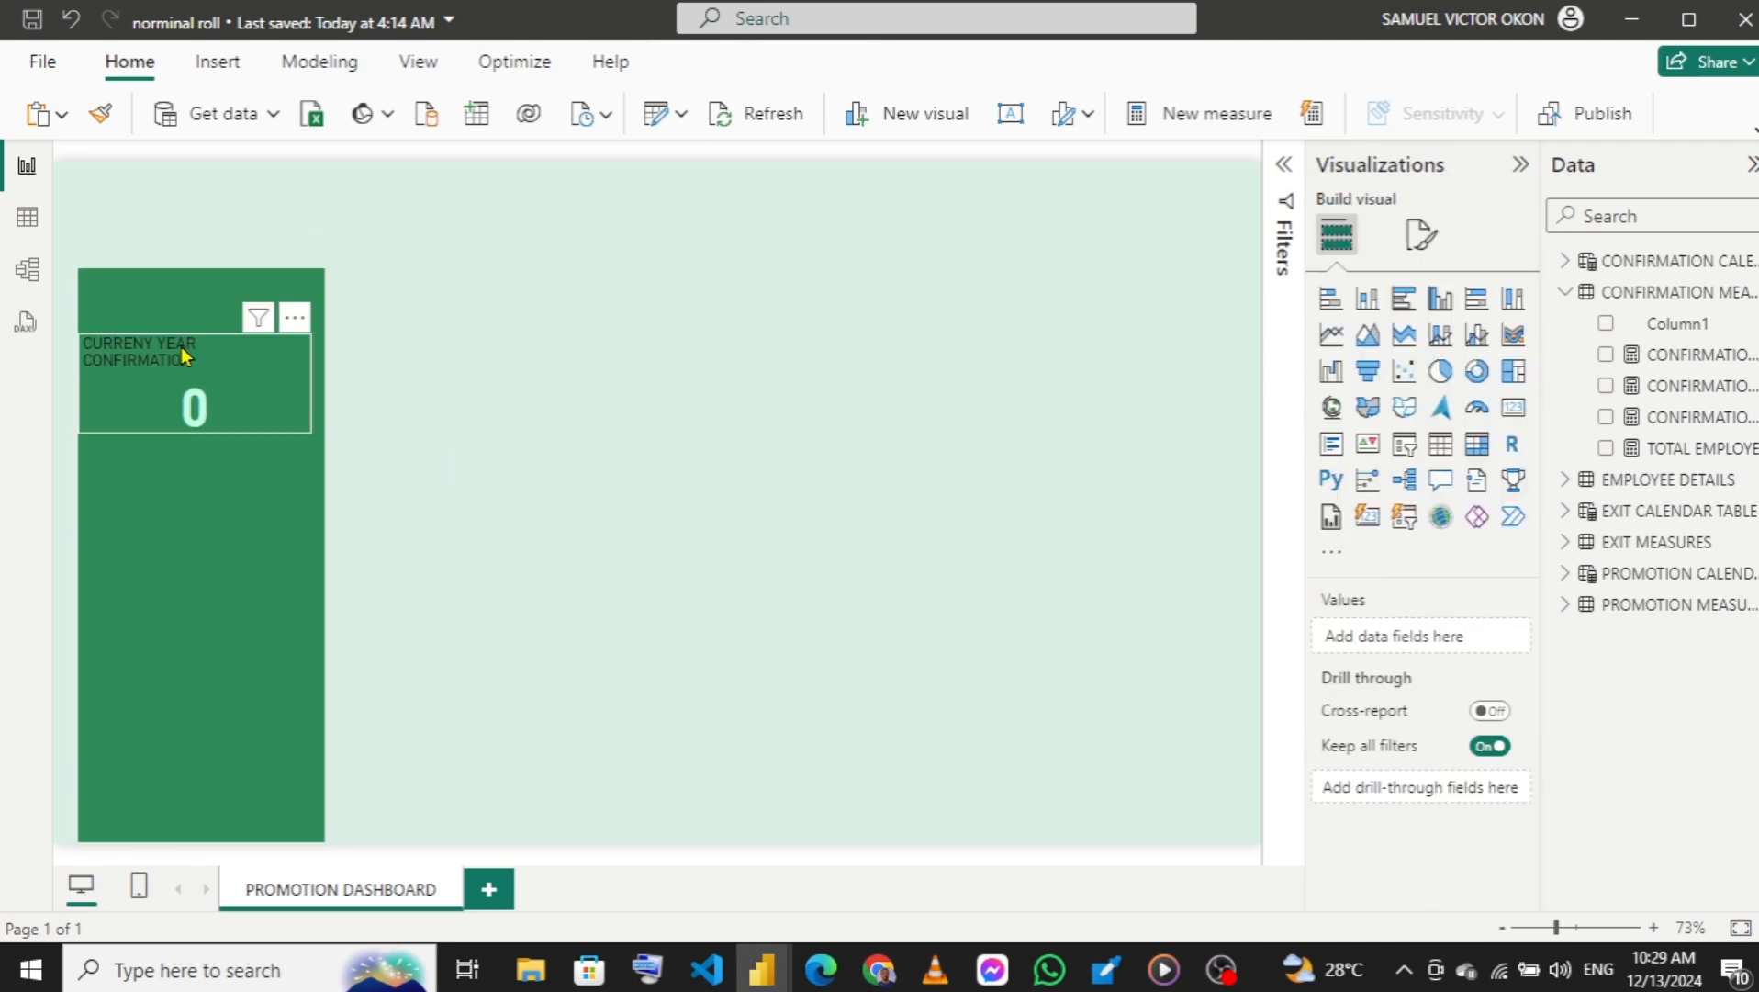
left_click(312, 378)
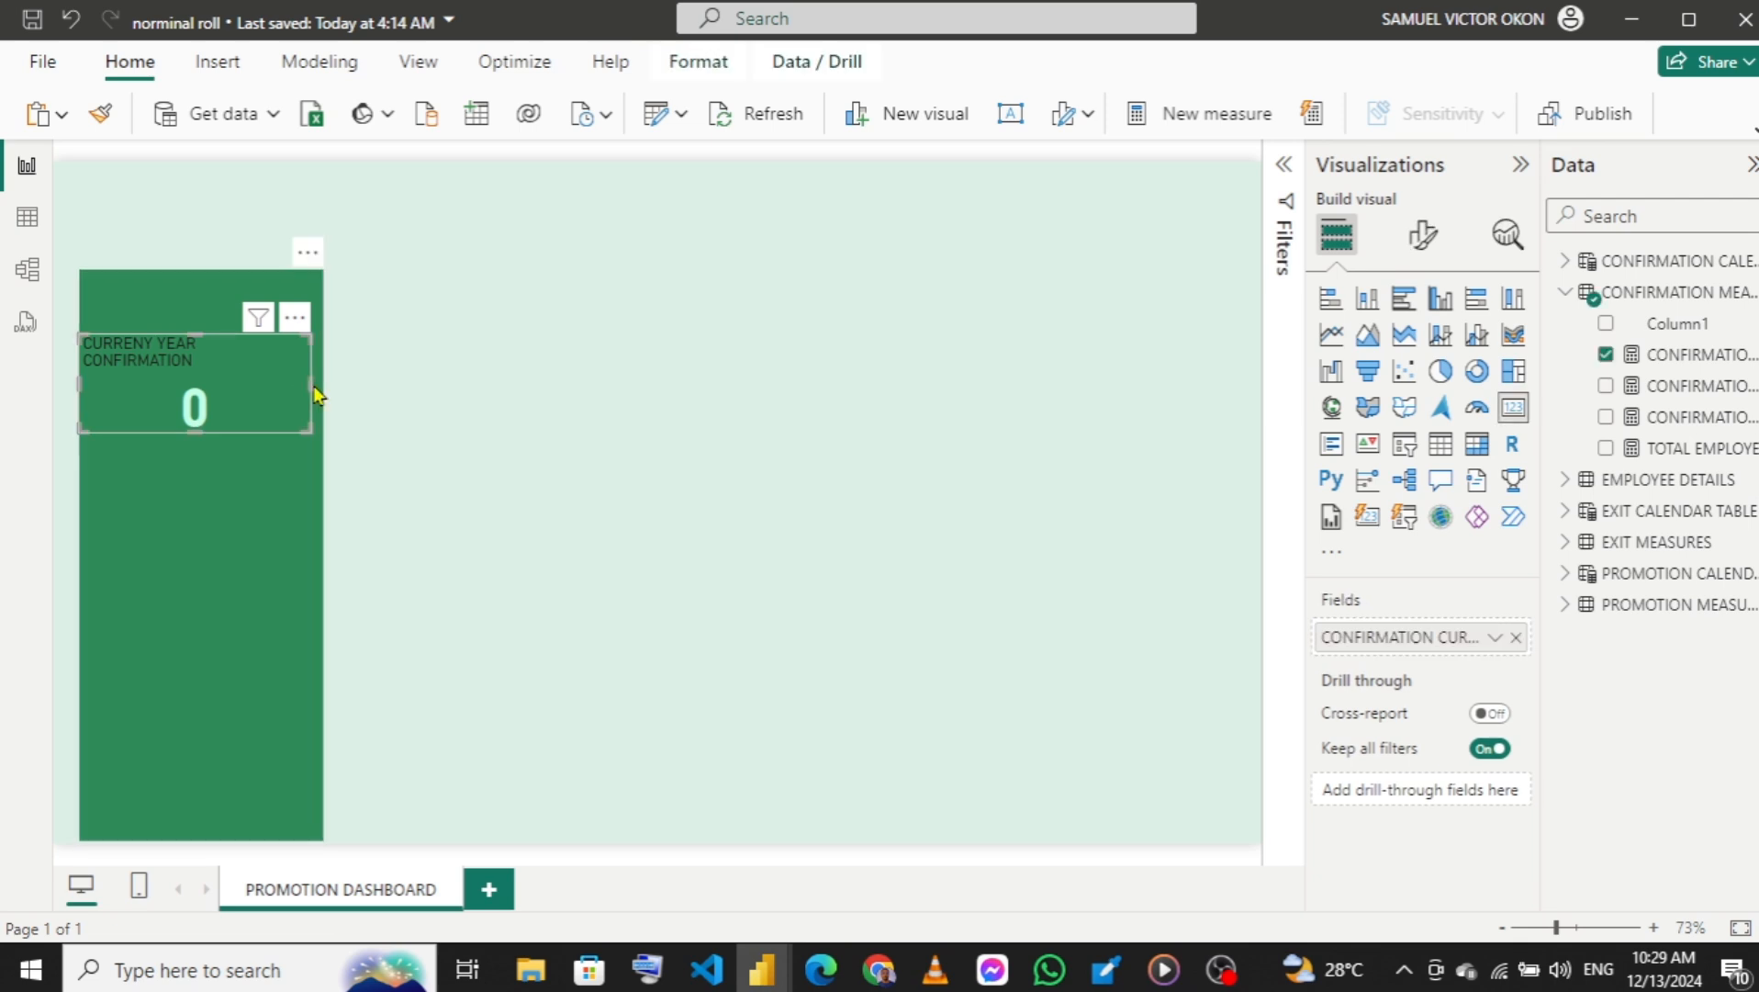
left_click_drag(313, 394, 320, 382)
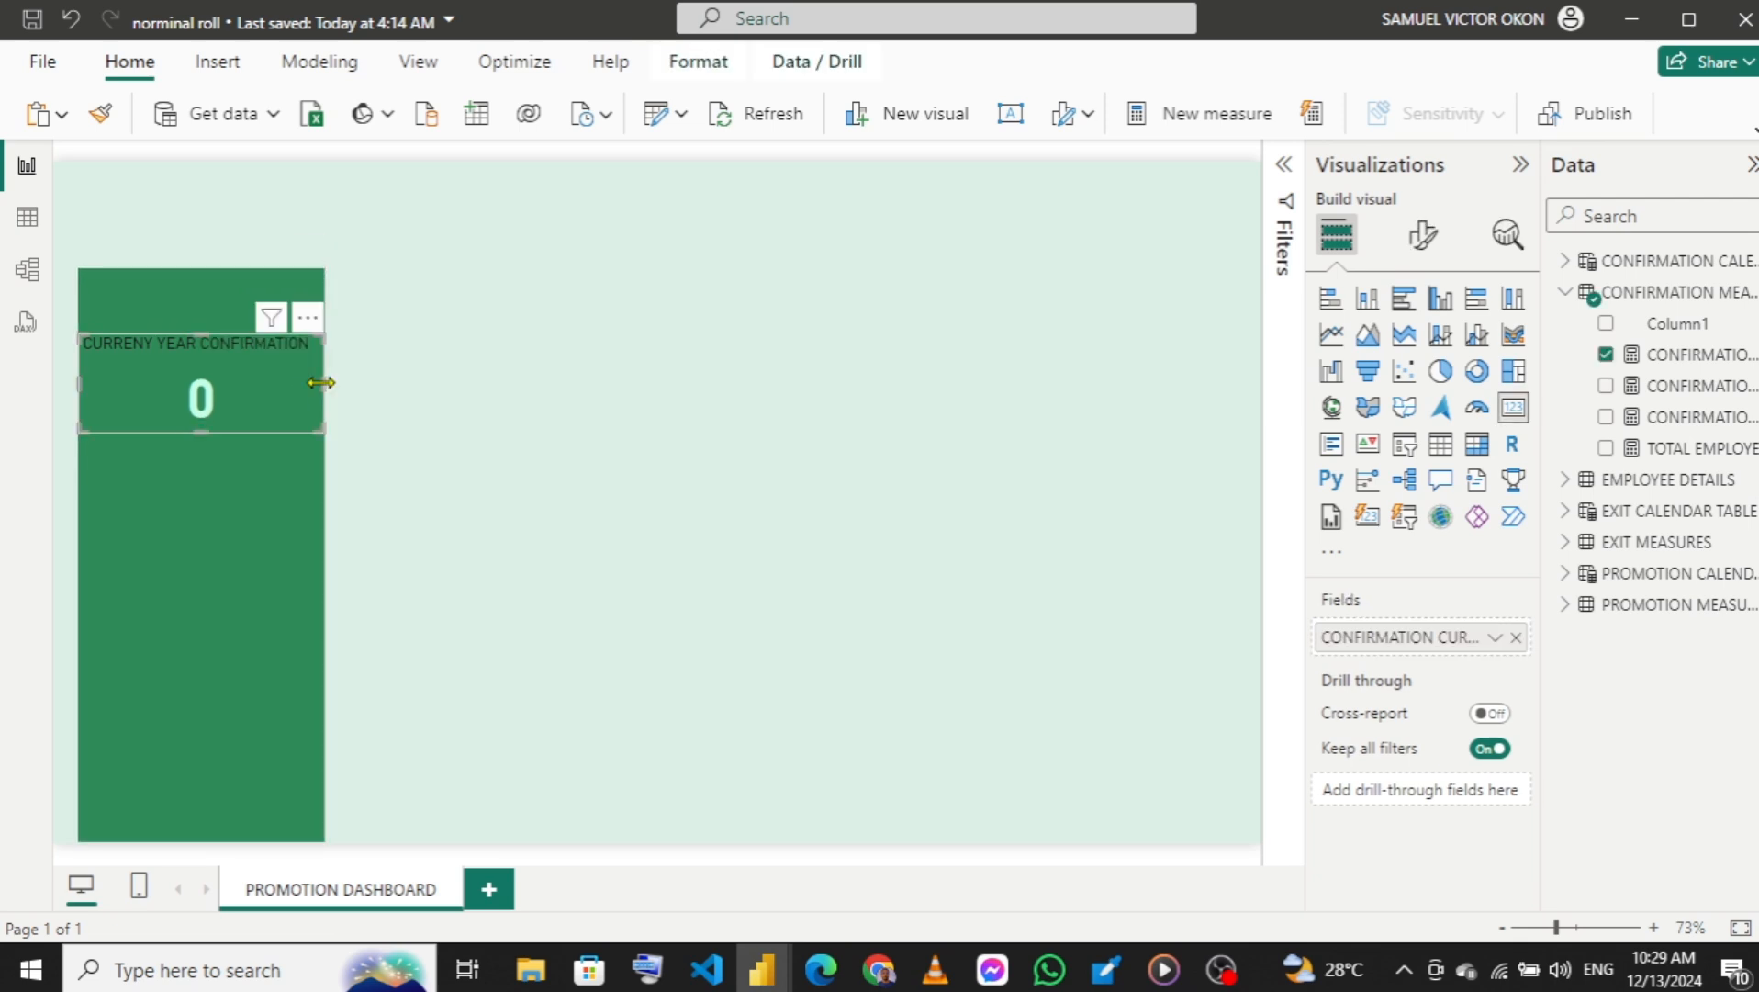
Center the title of the CURRENY YEAR CONFIRMATION card horizontally.
left_click(1426, 246)
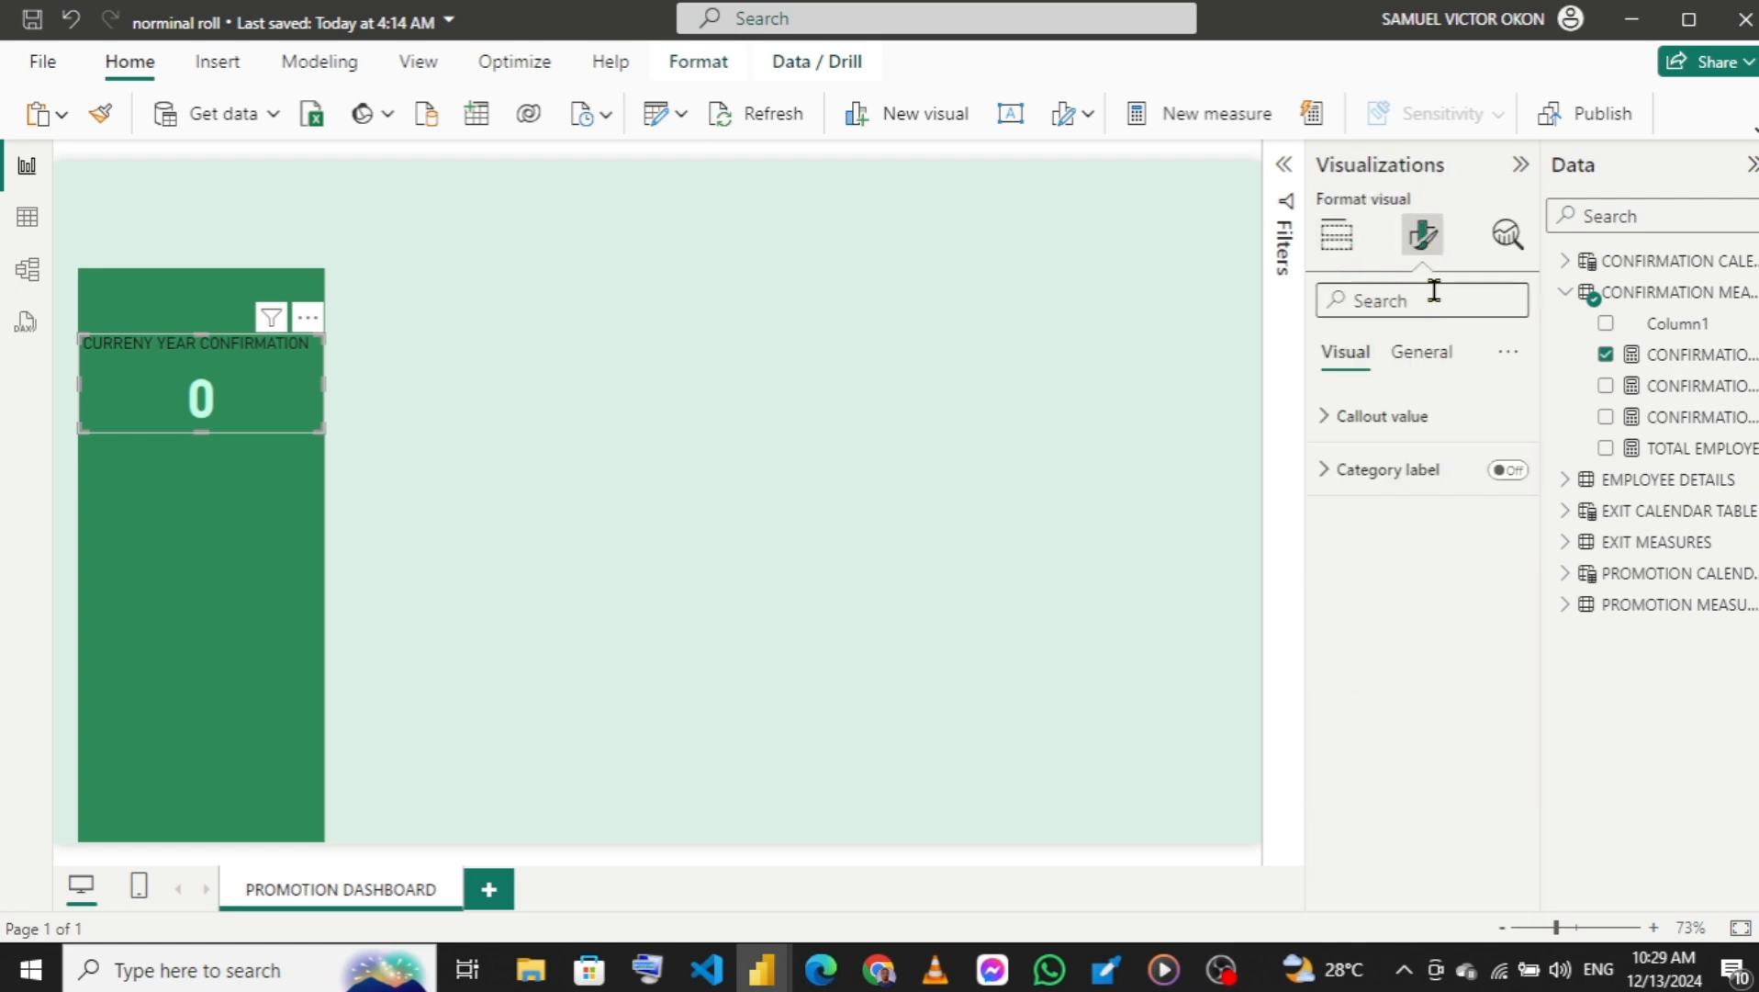
left_click(1419, 354)
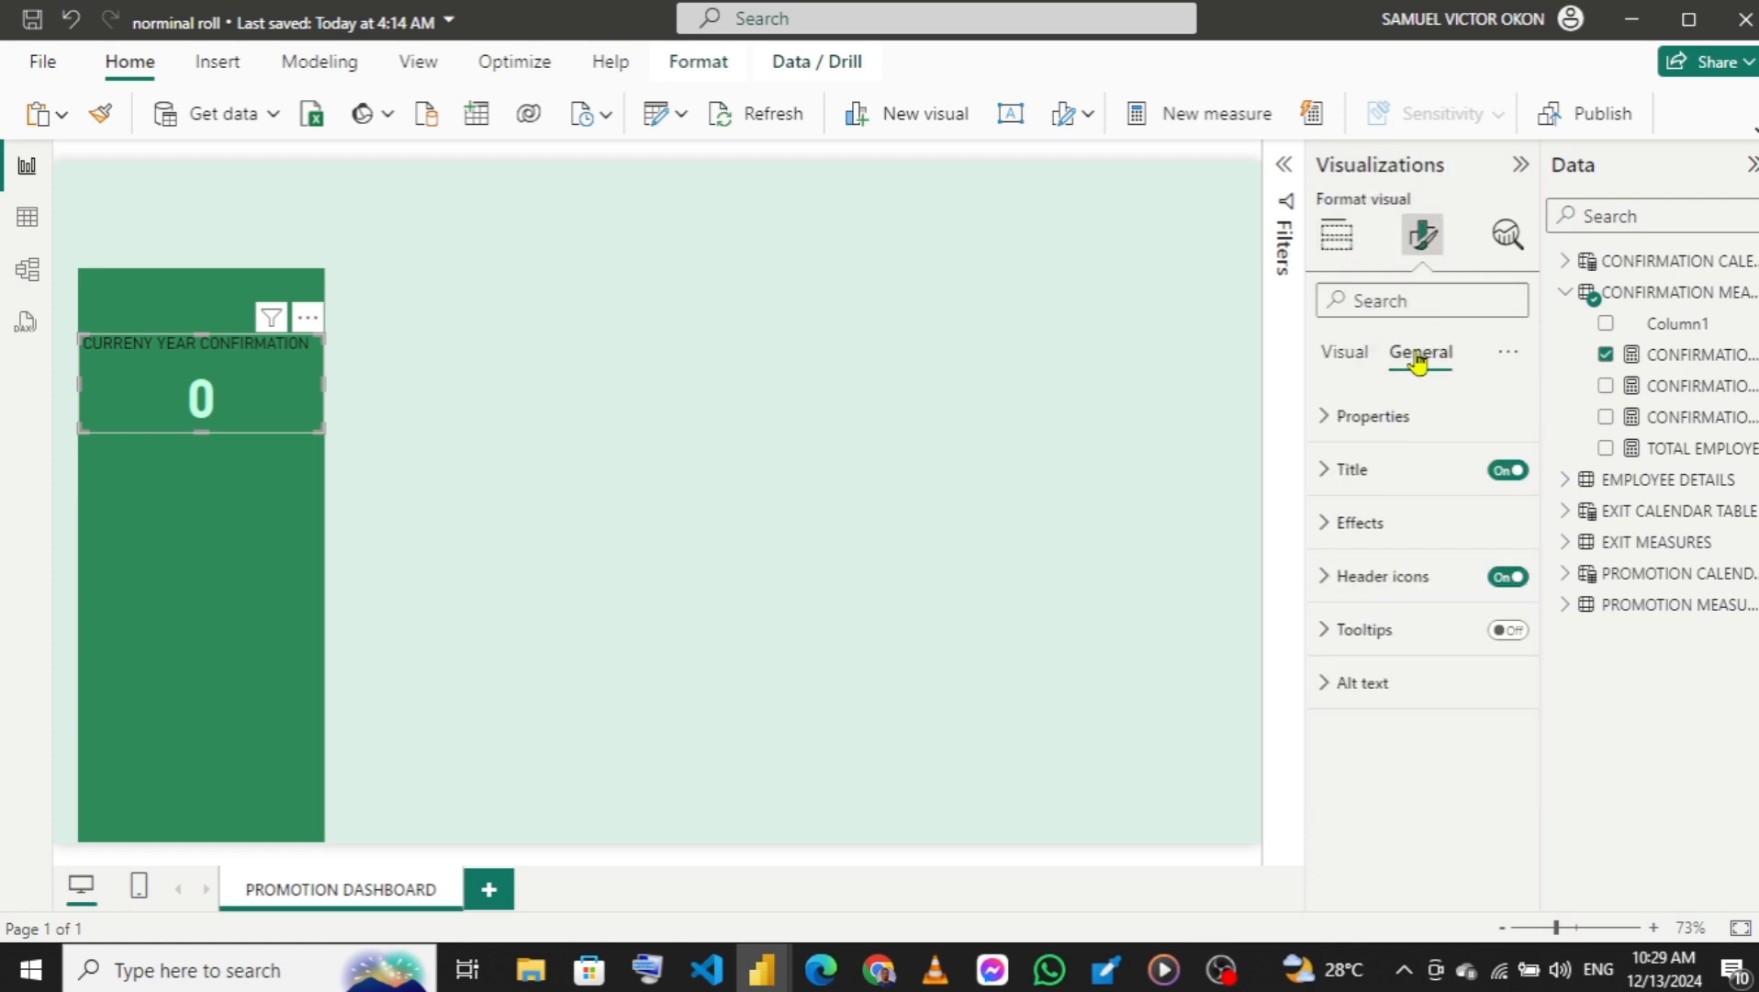
left_click(1322, 472)
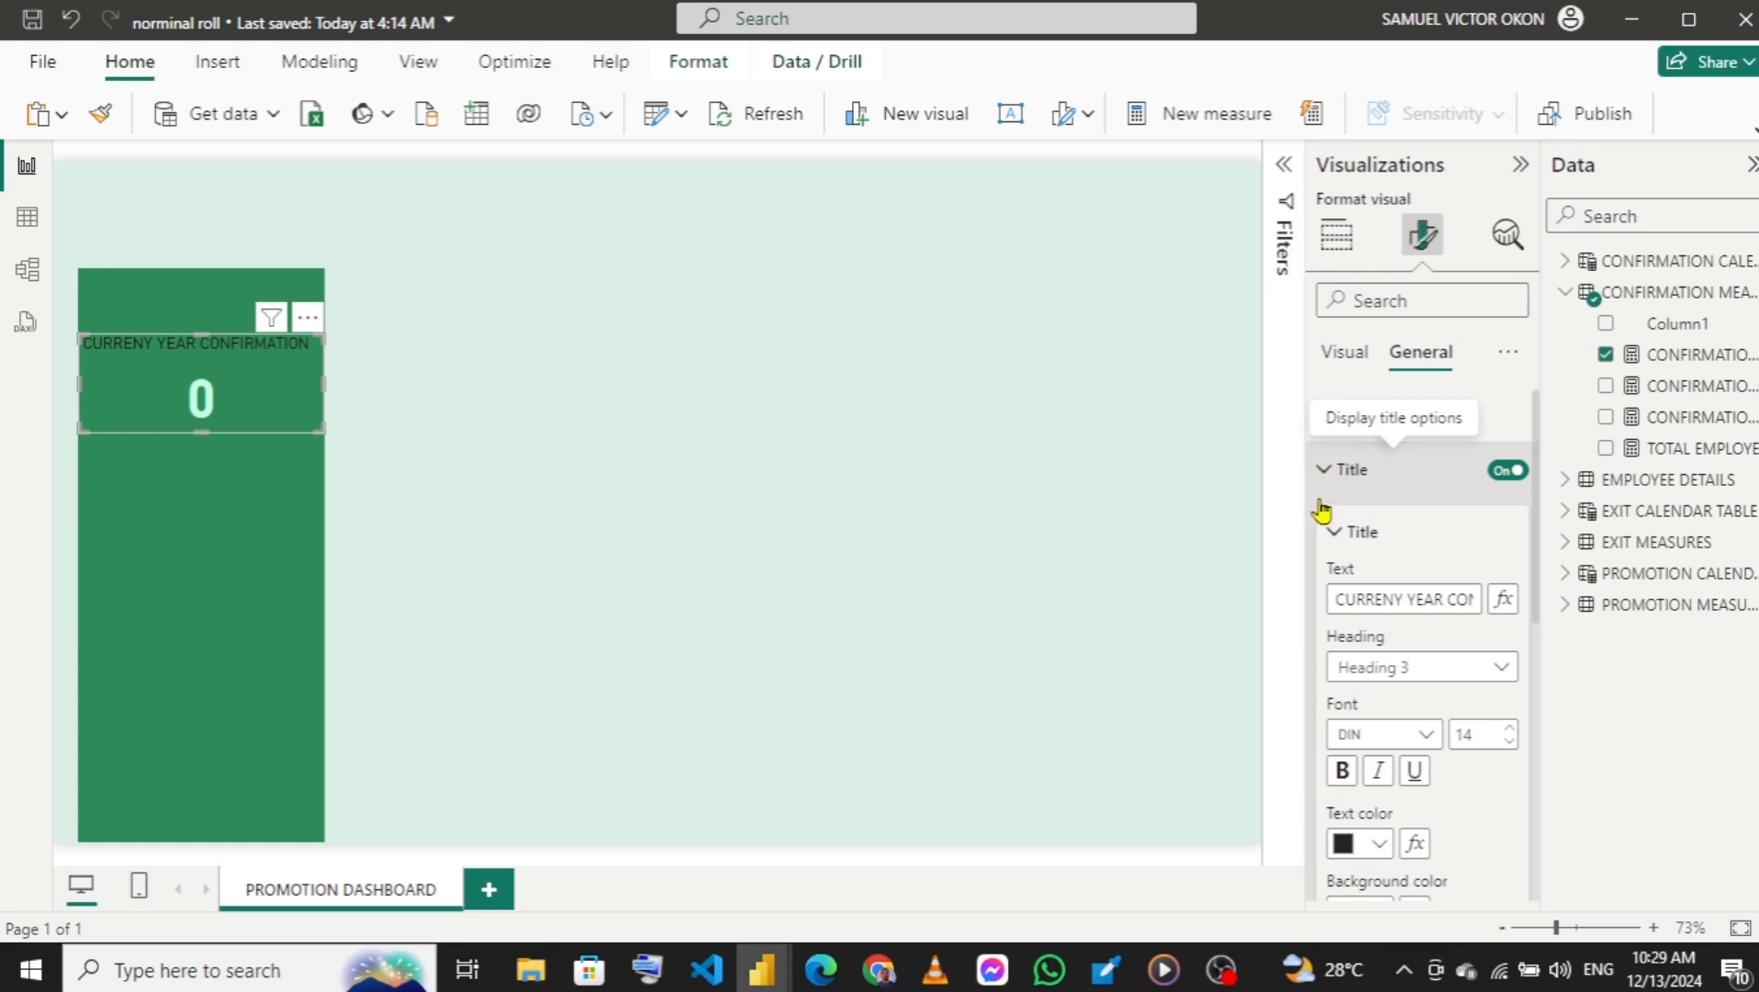
left_click_drag(1540, 566, 1531, 684)
left_click(1380, 740)
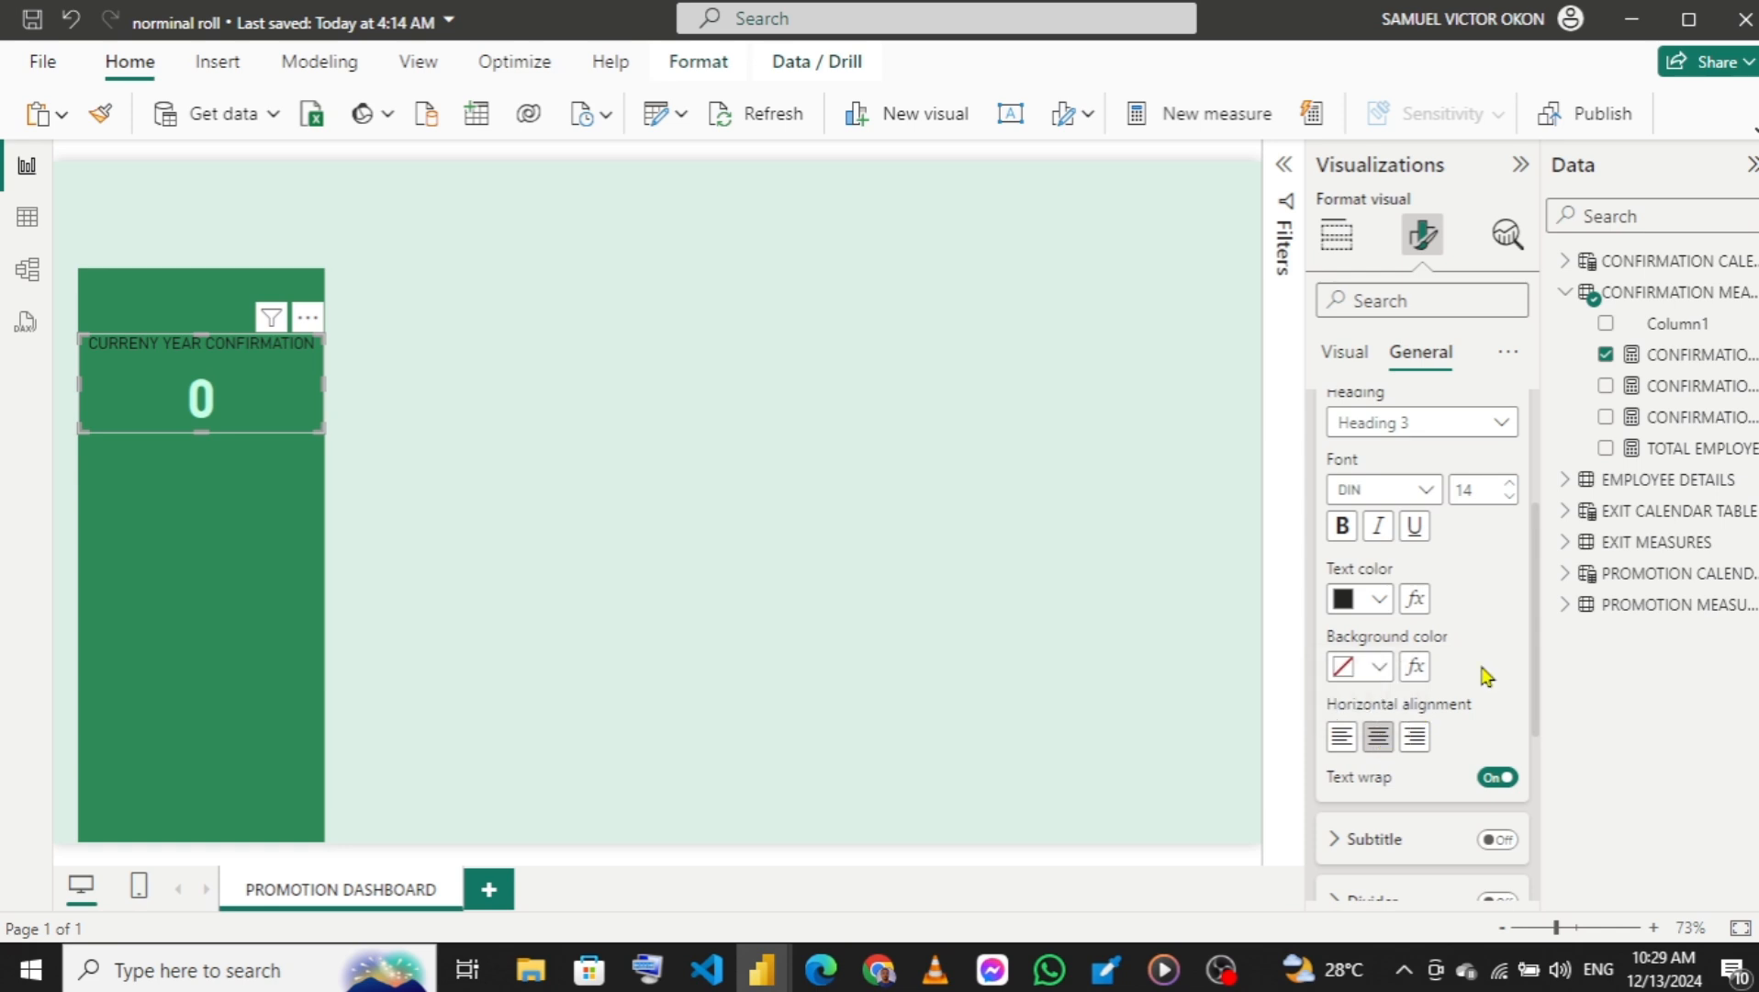
Set the card title's text color to the recent light mint #C6FFE6 and make the title bold.
left_click(1382, 601)
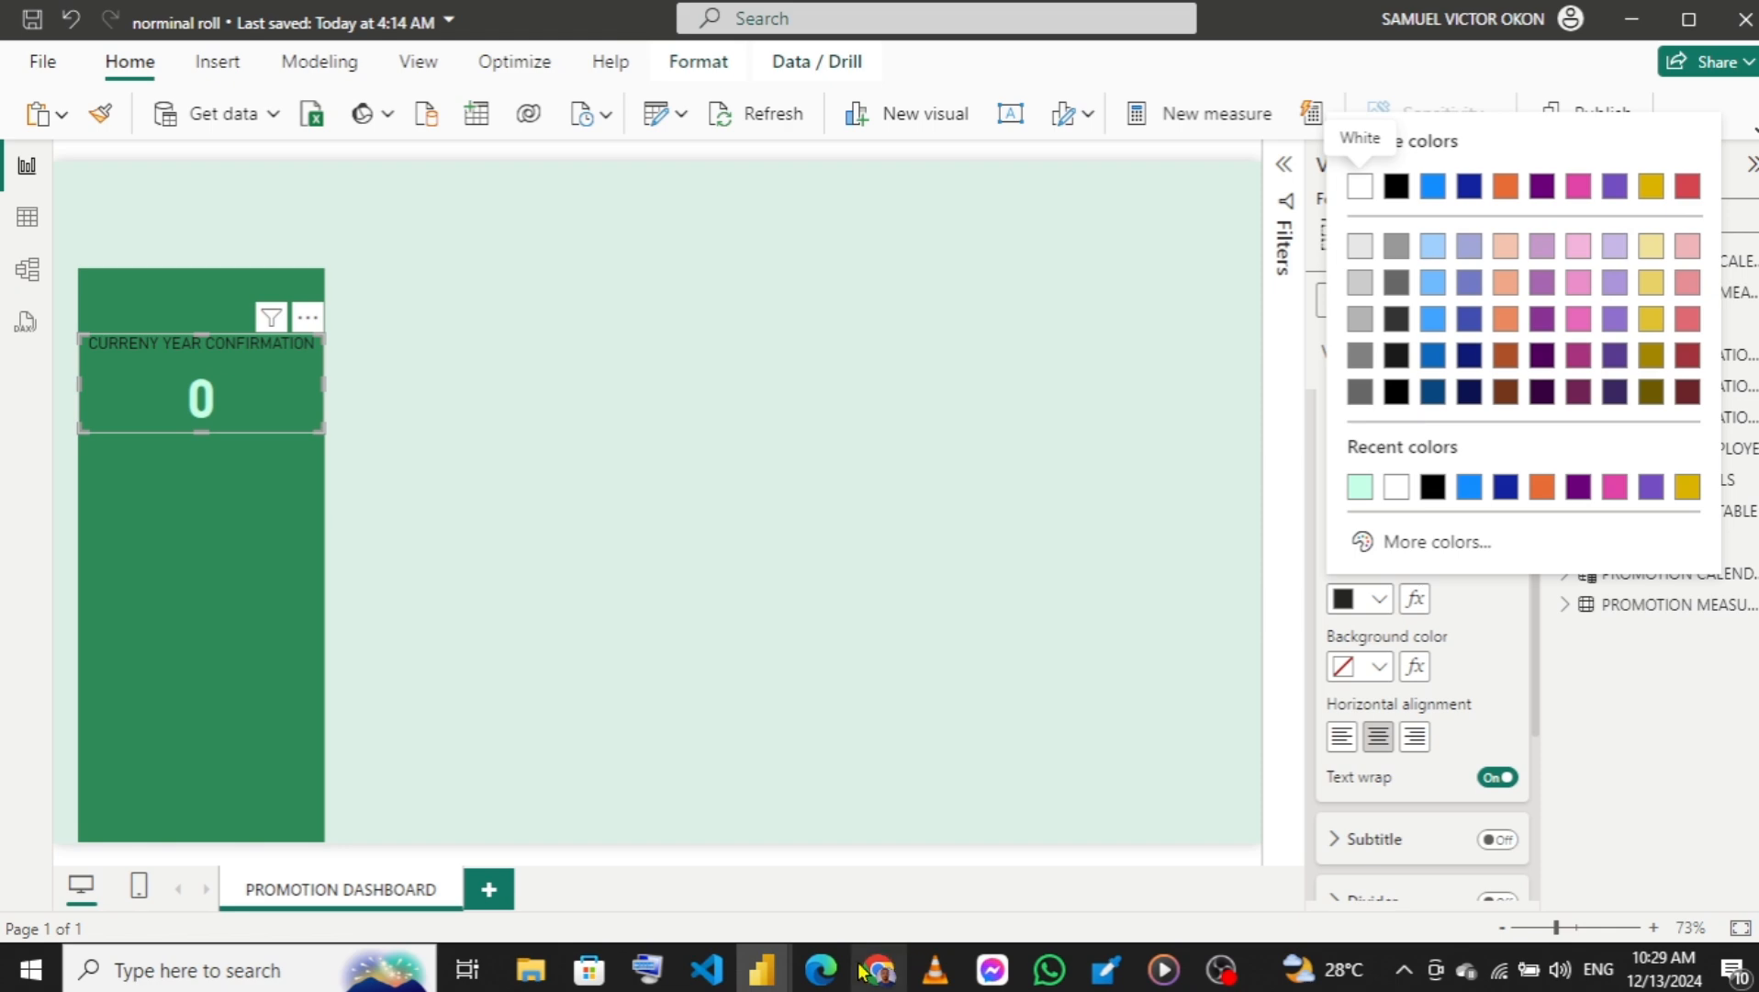
mouse_move(782, 971)
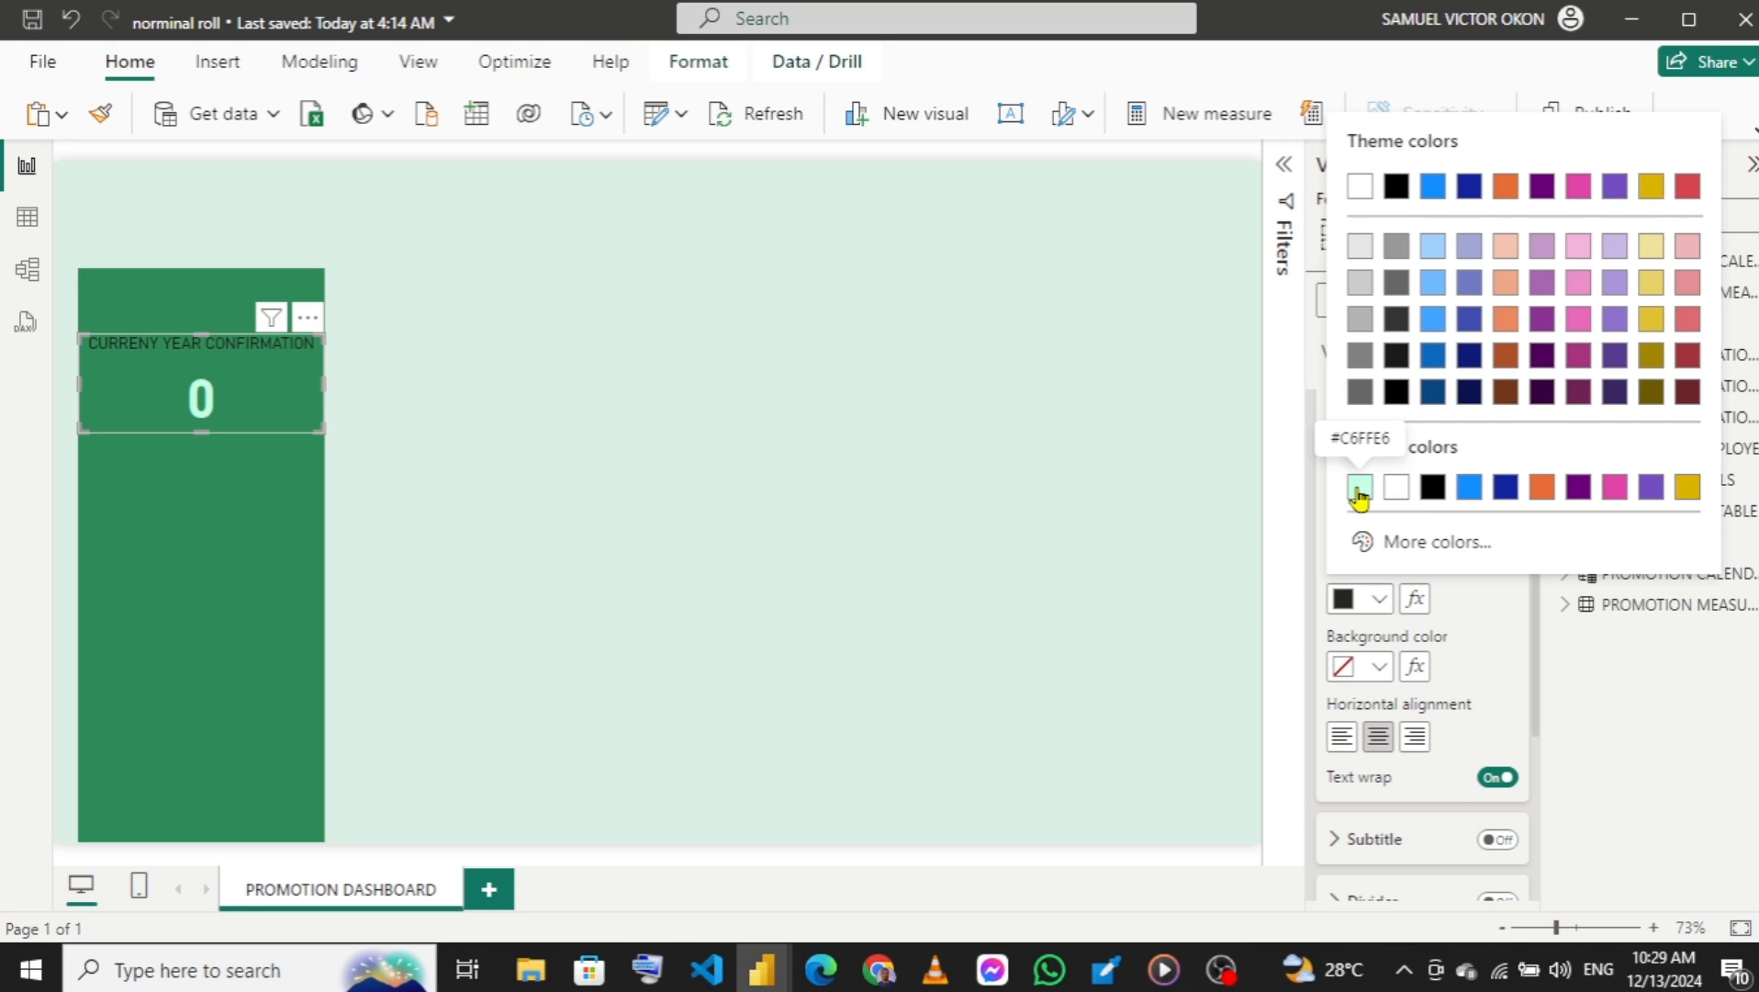
left_click(1360, 487)
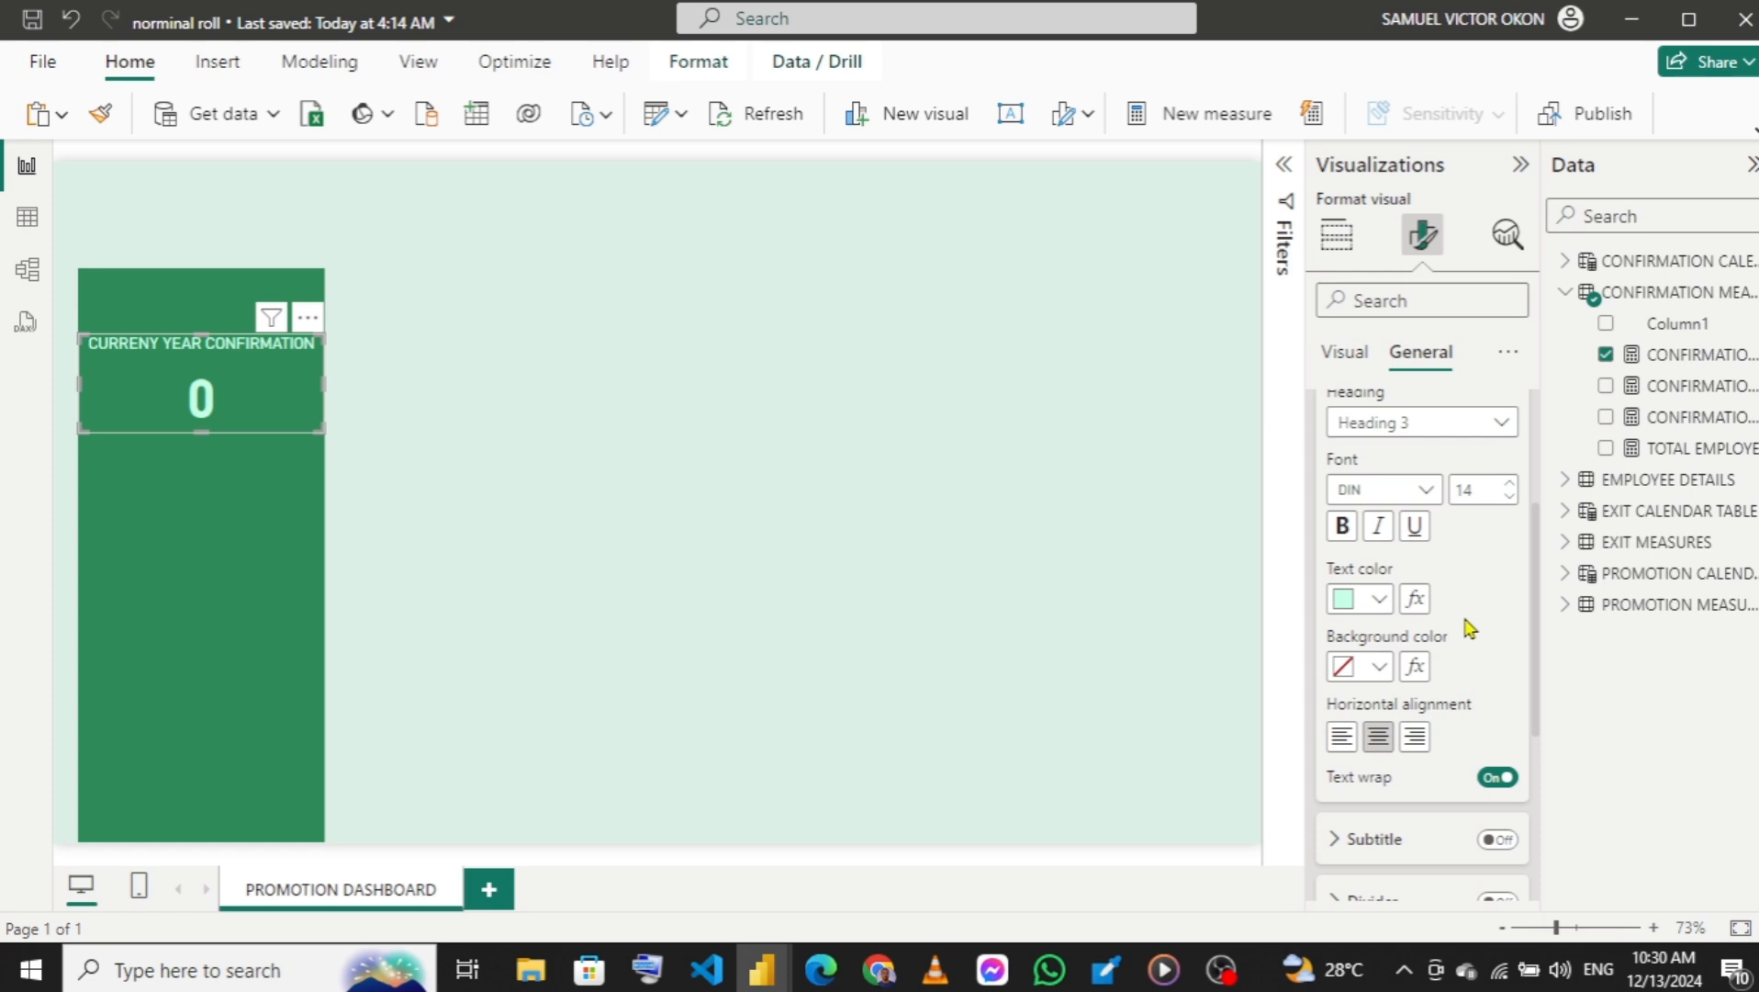
left_click(1346, 530)
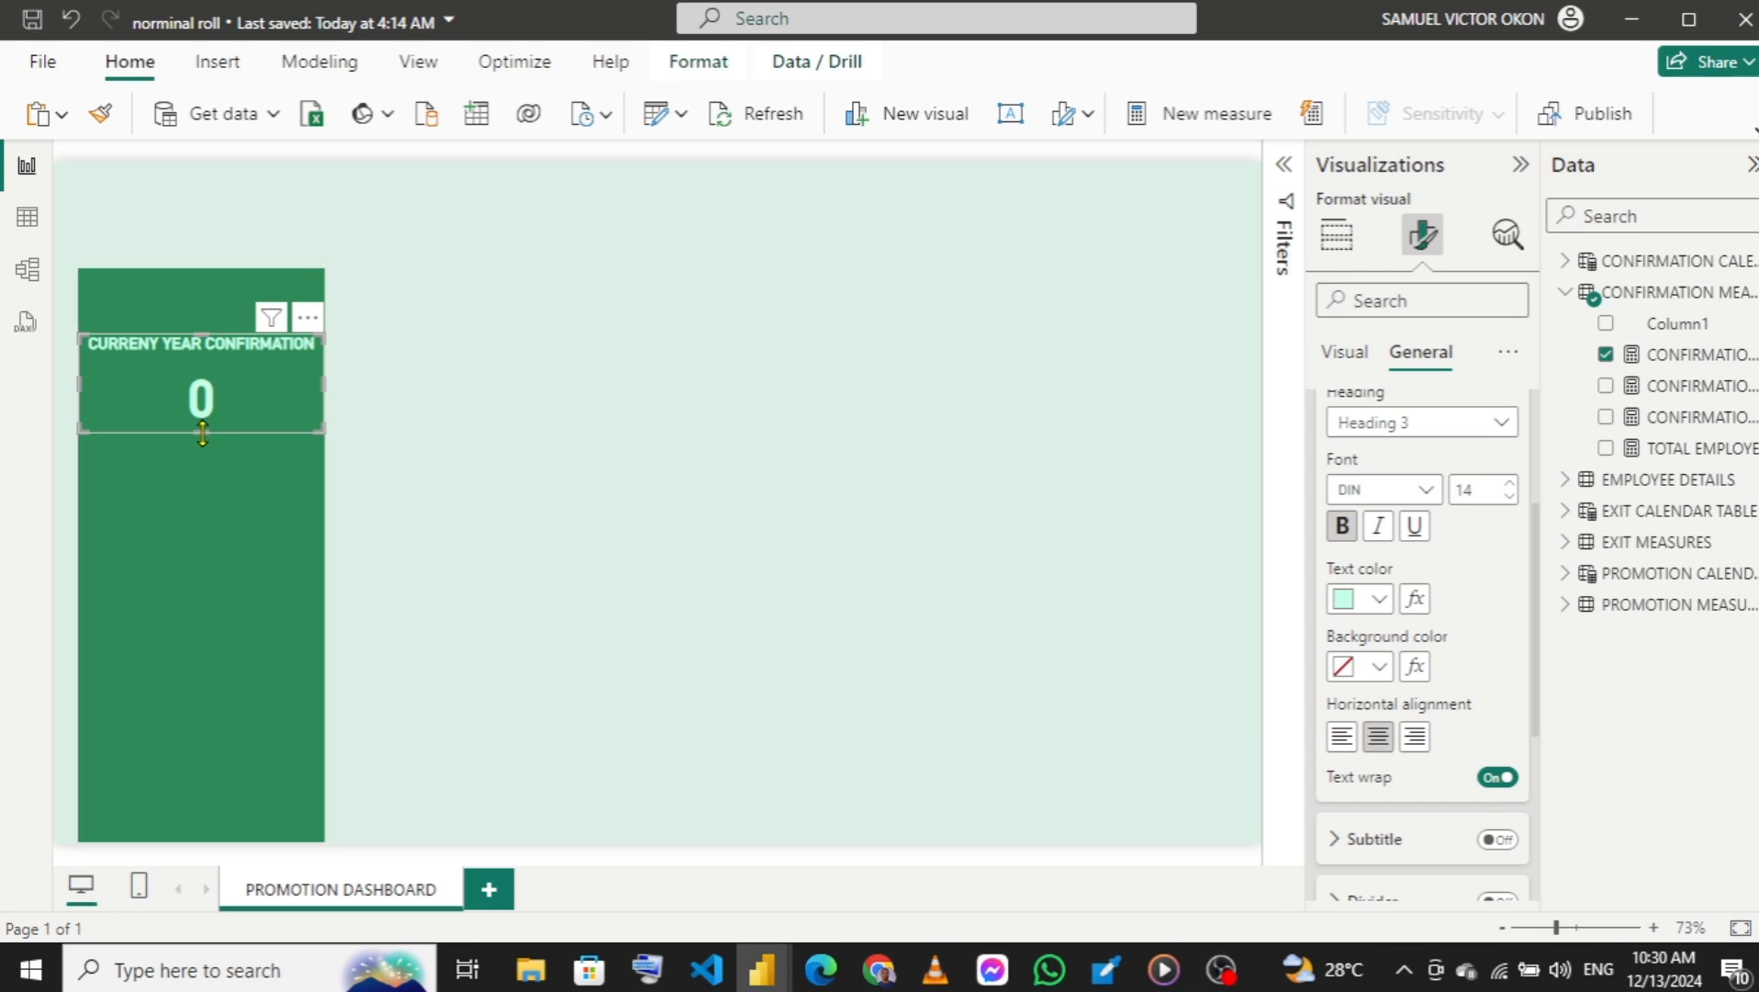
Raise the card's lower edge slightly to tighten it and place a copy of the card directly beneath it on the green panel.
left_click_drag(206, 440, 205, 414)
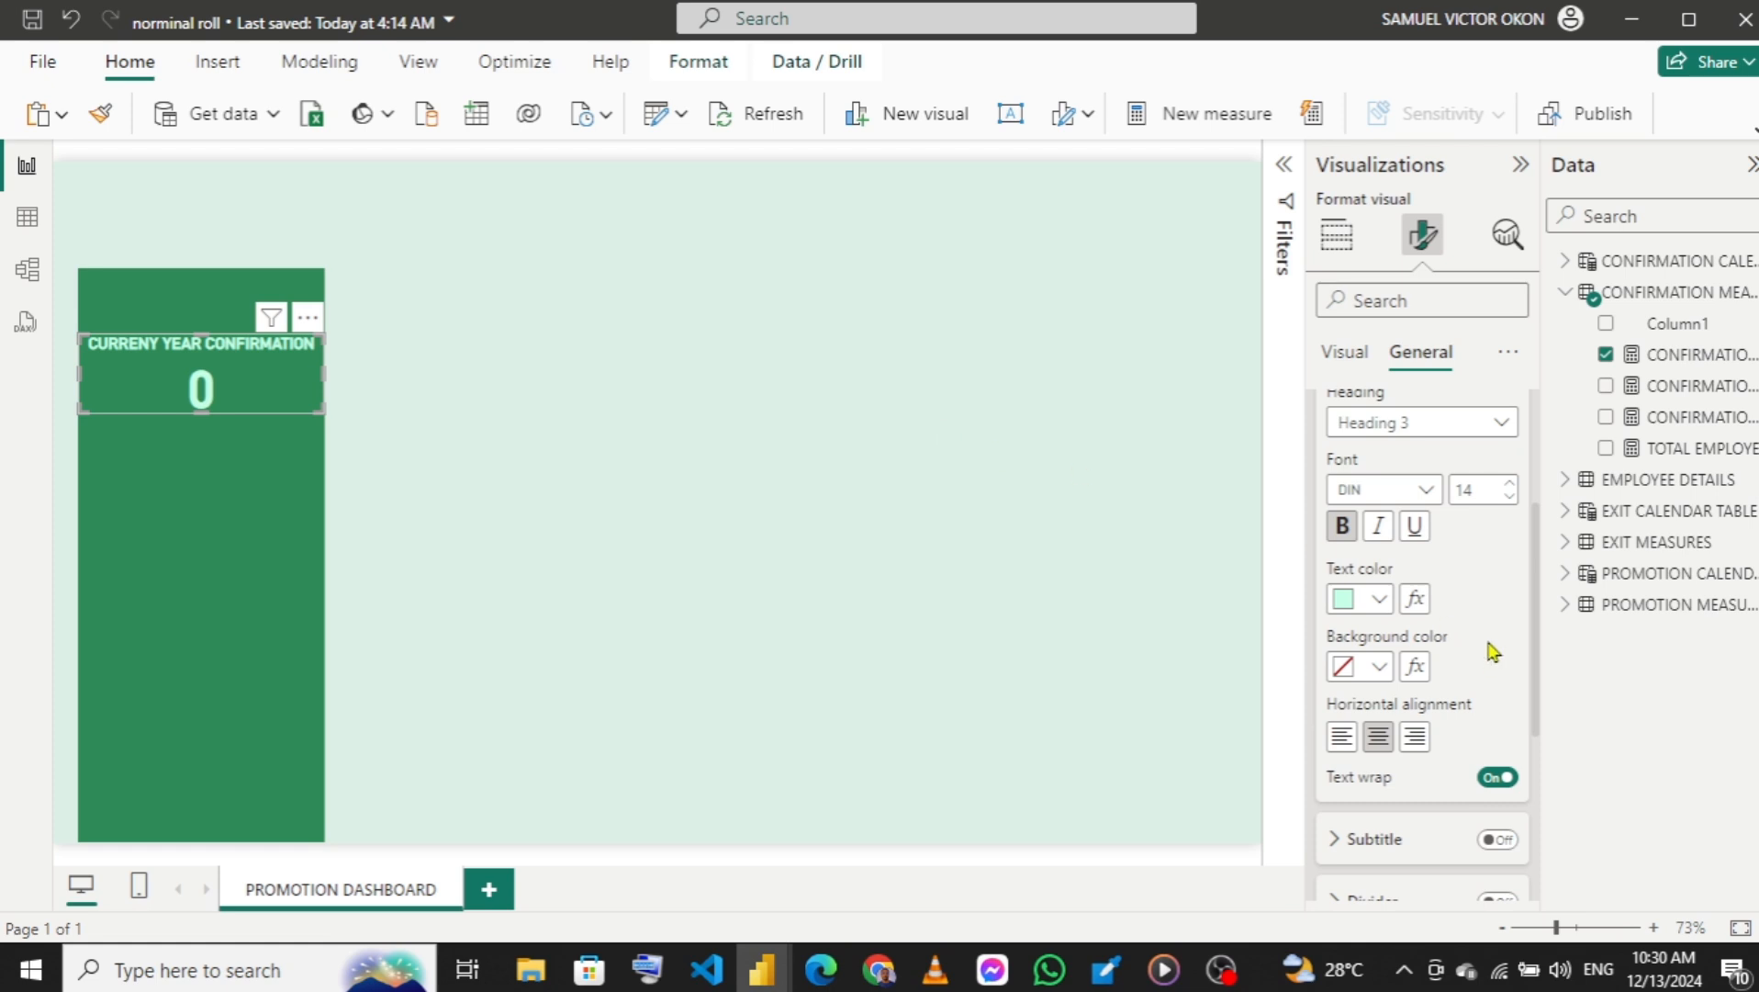
scroll(1539, 627, "up", 3)
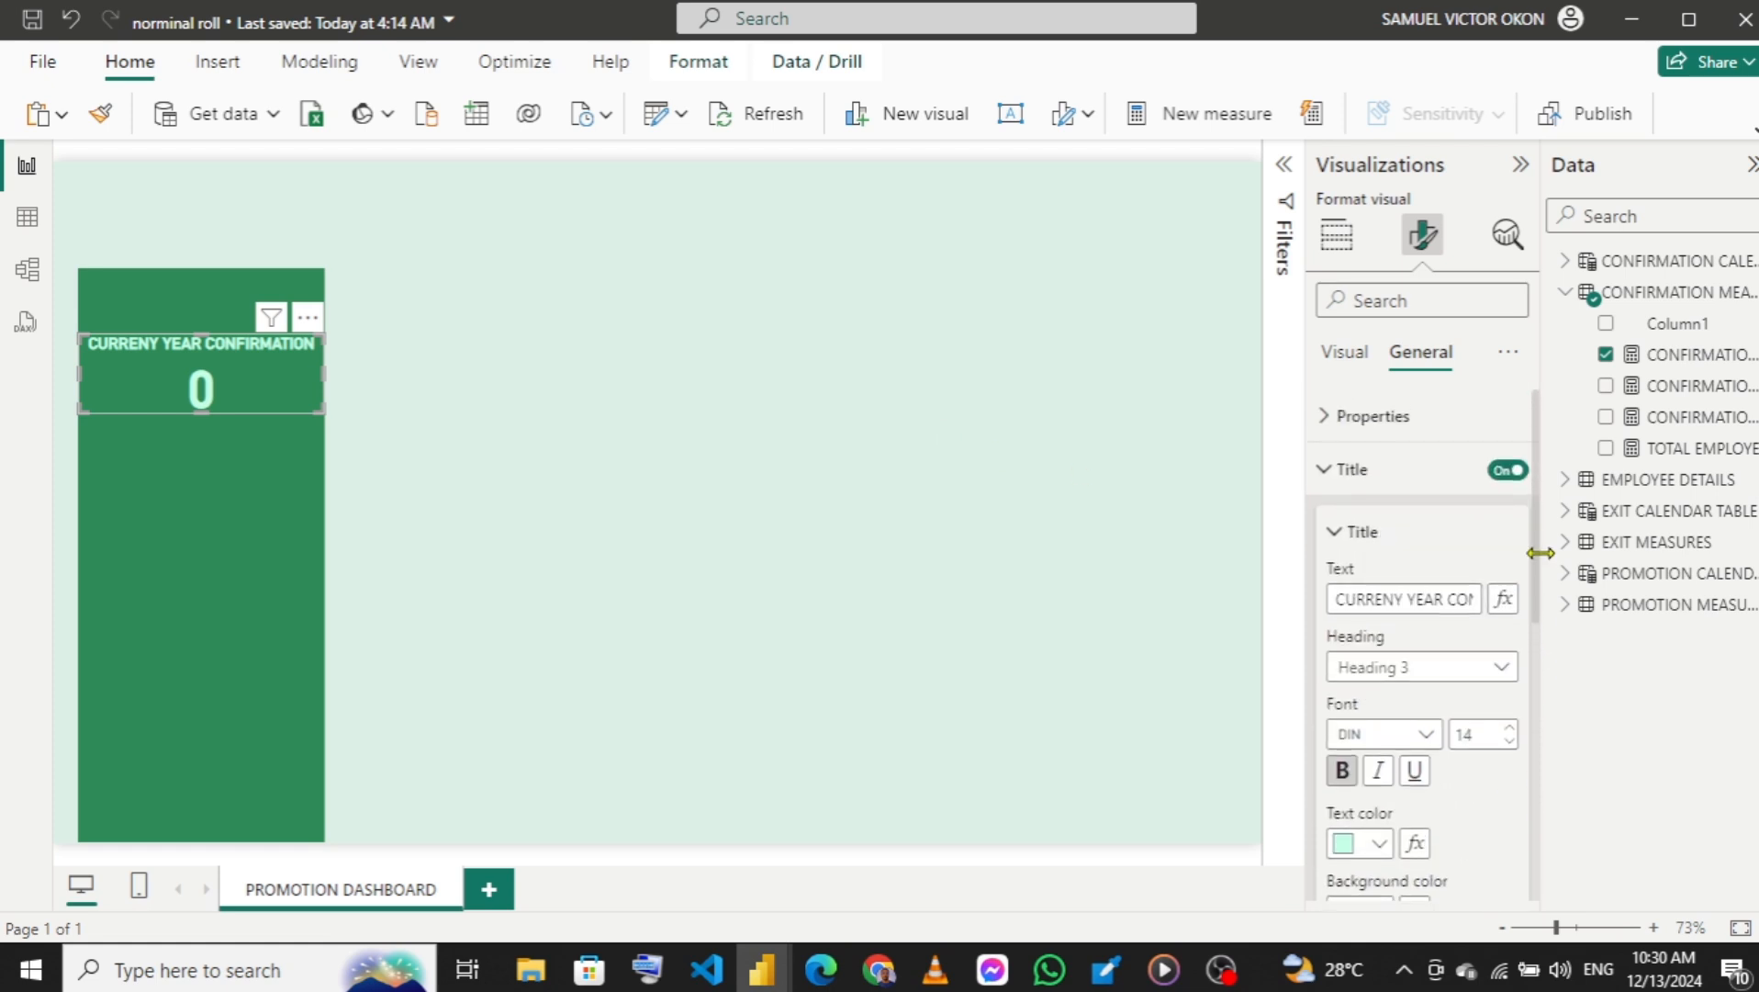
left_click(1325, 473)
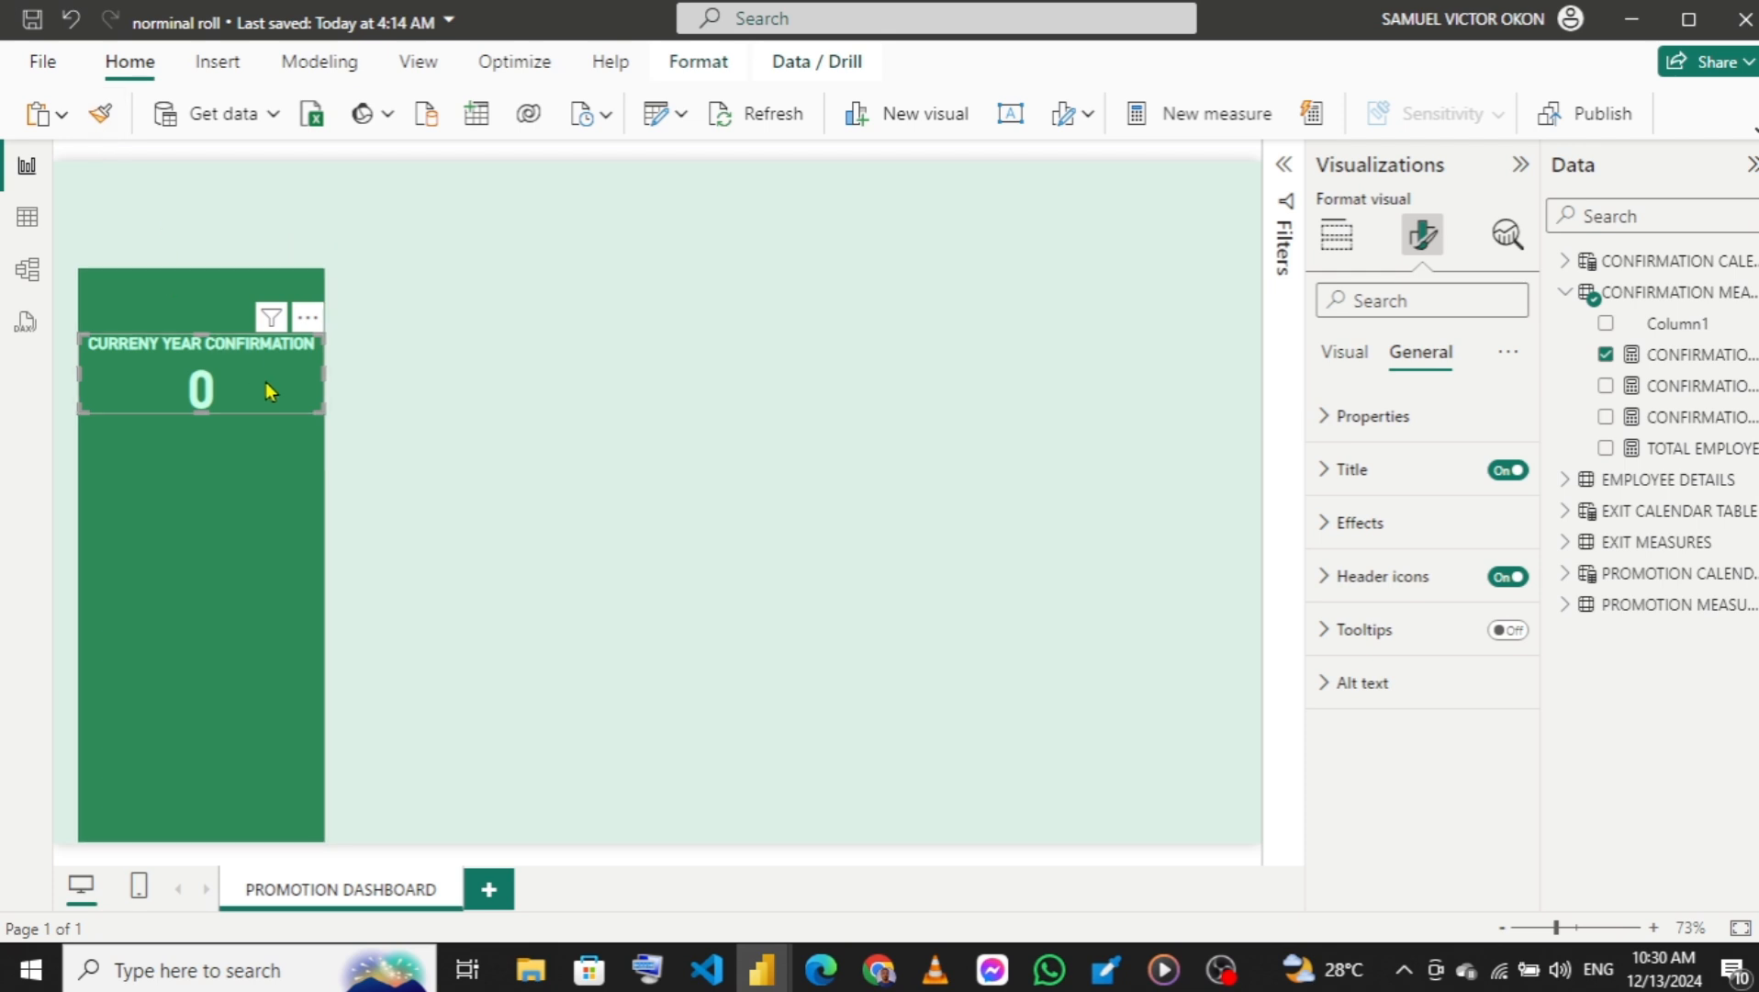
key("ctrl+v")
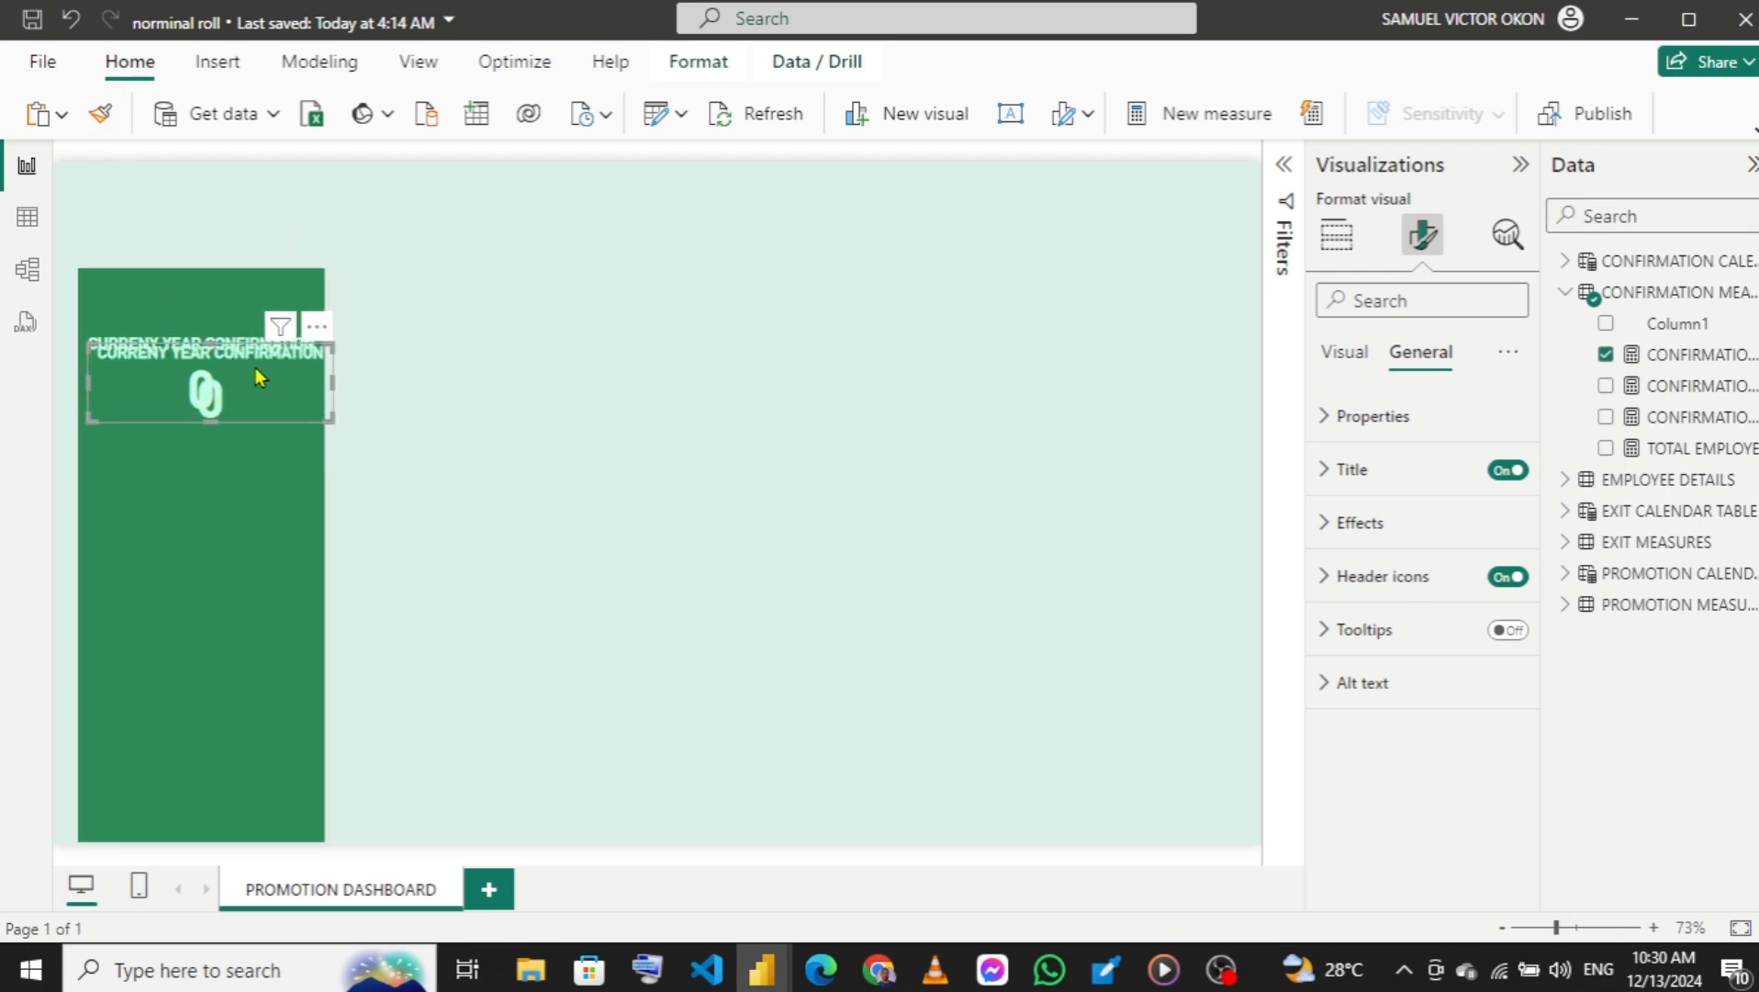
left_click_drag(255, 367, 249, 447)
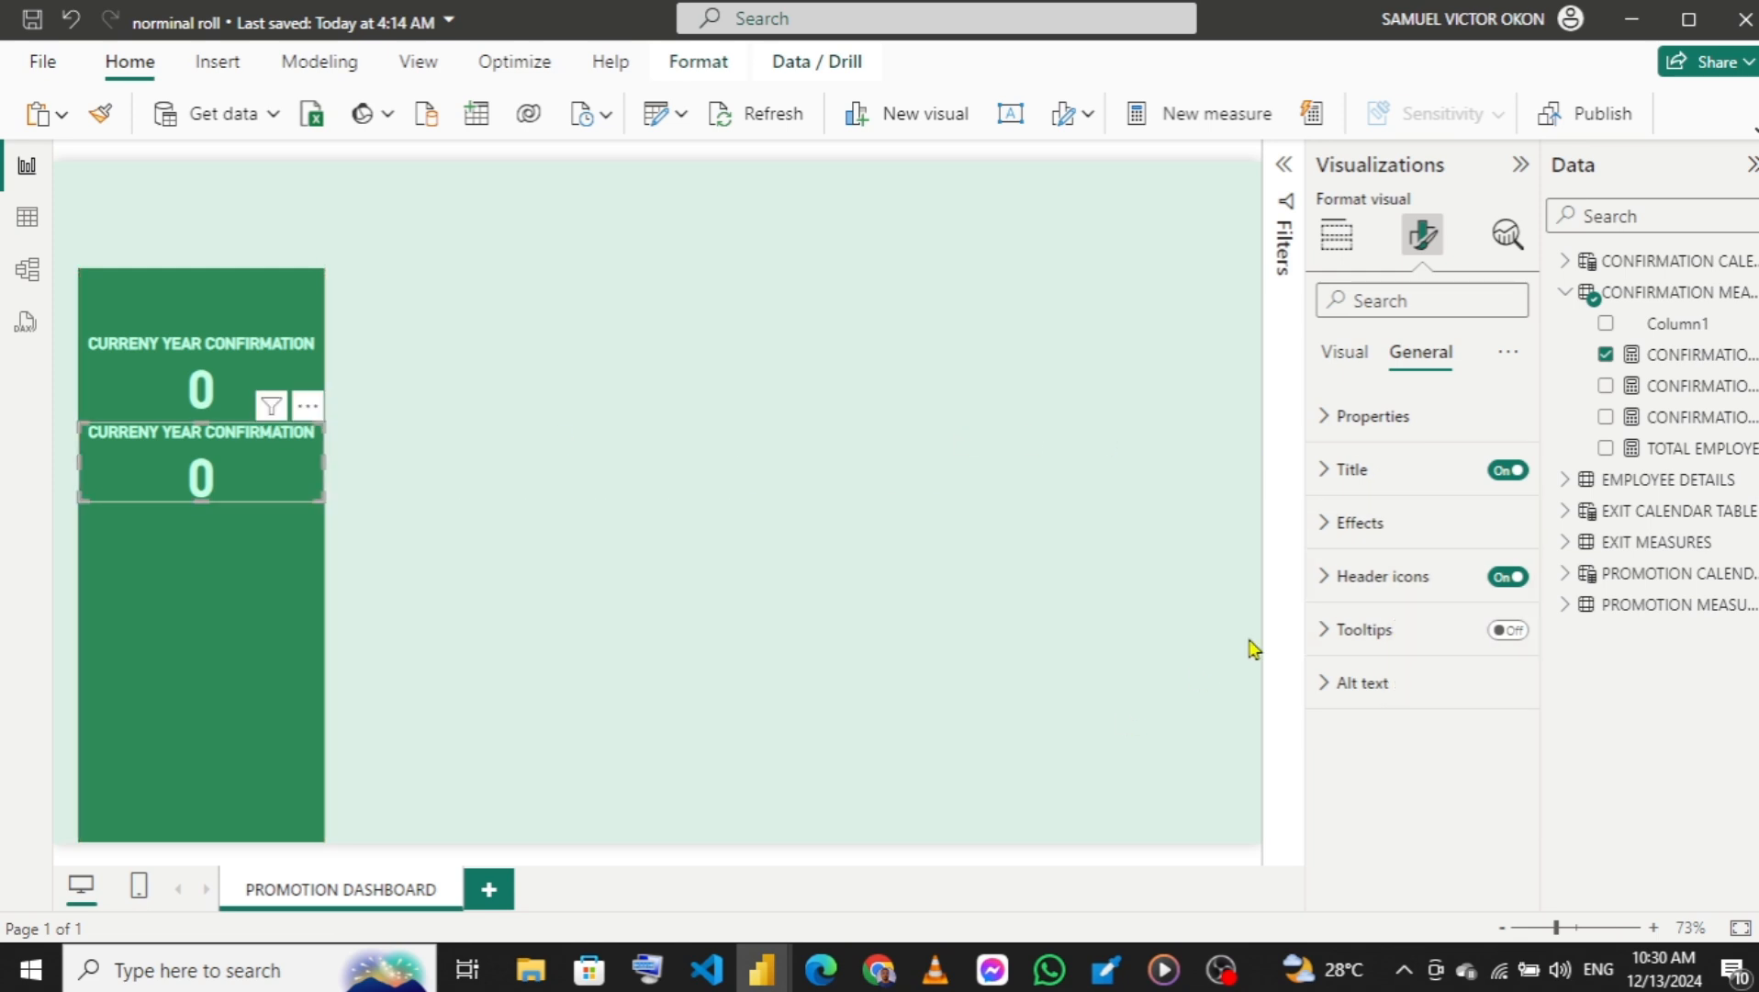
Change the copied card's title to PREVIOUS YEAR CONFIRMATION.
left_click(1327, 472)
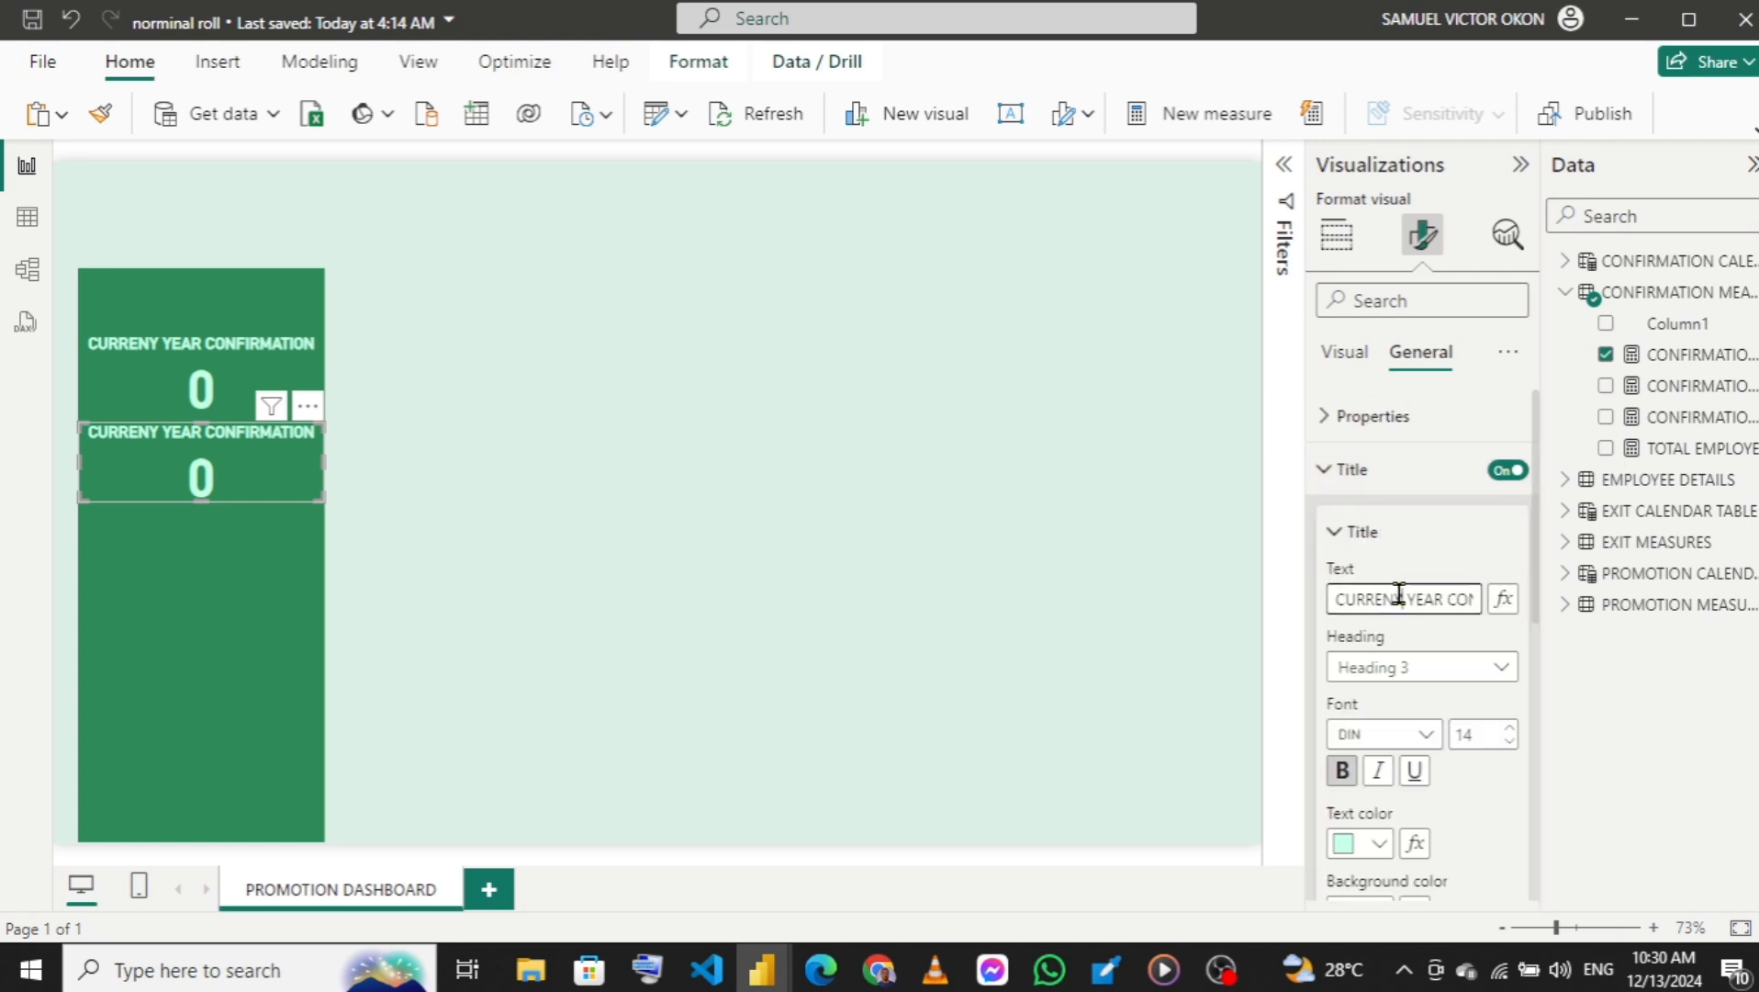
left_click_drag(1402, 598, 1322, 609)
type("P")
type("REV")
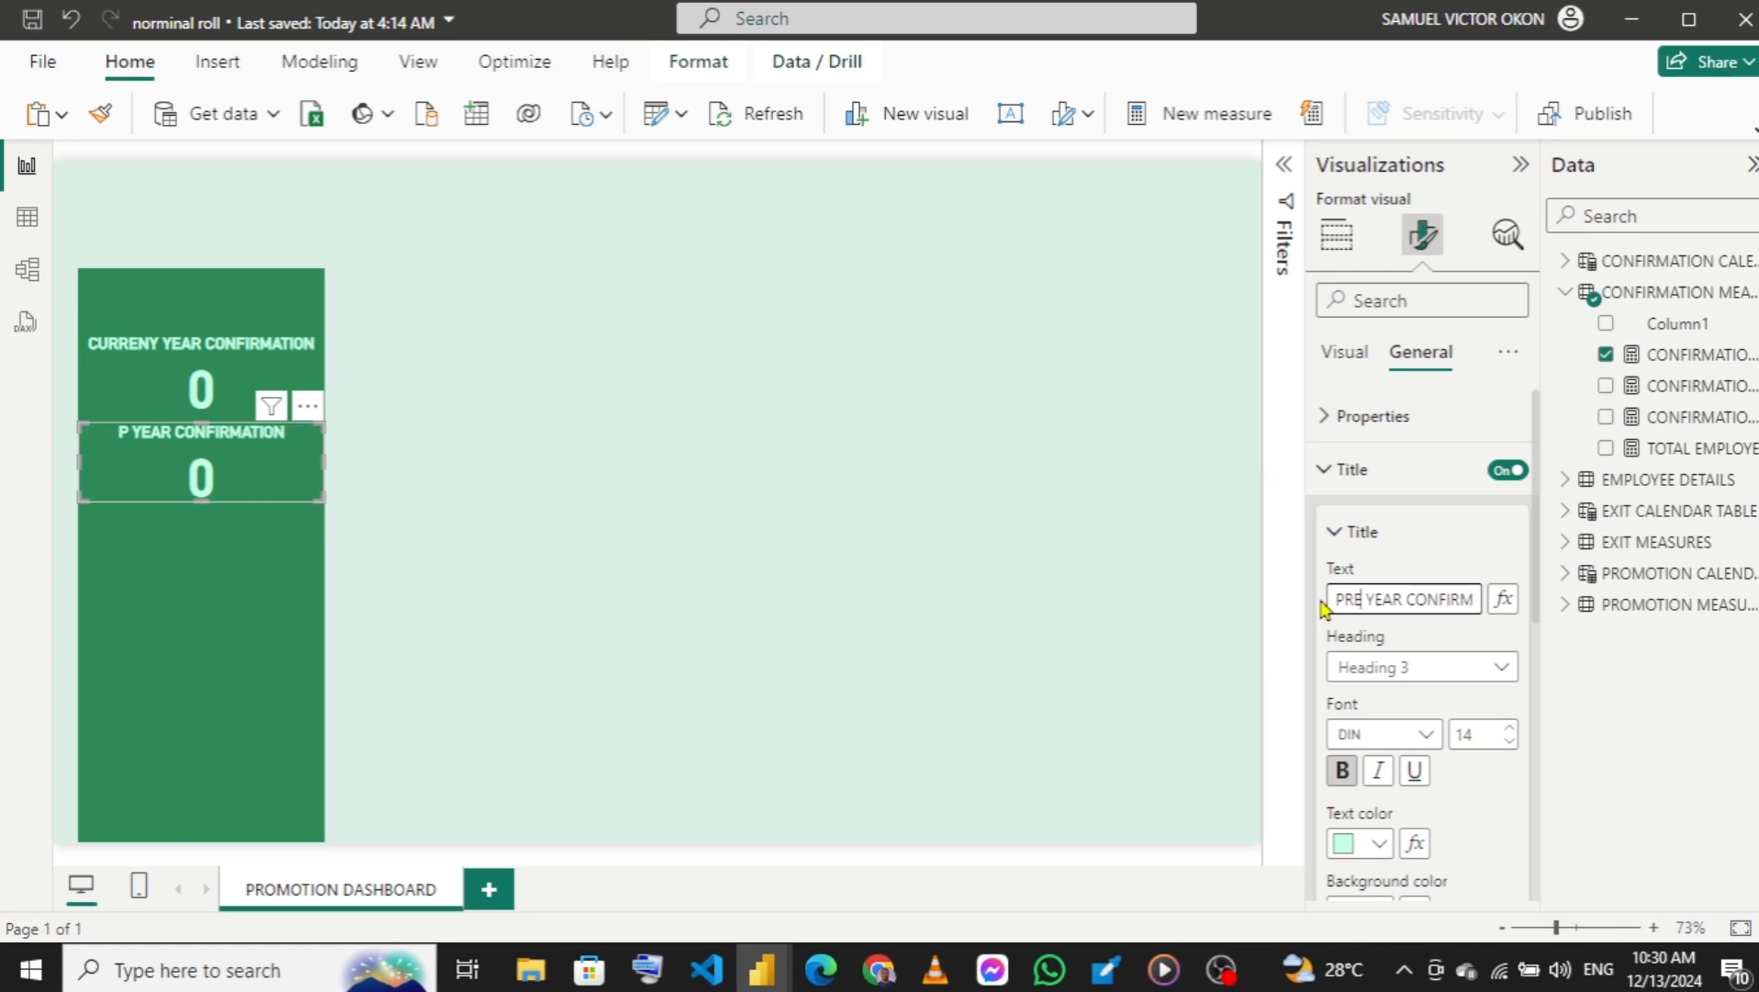
type("IUS")
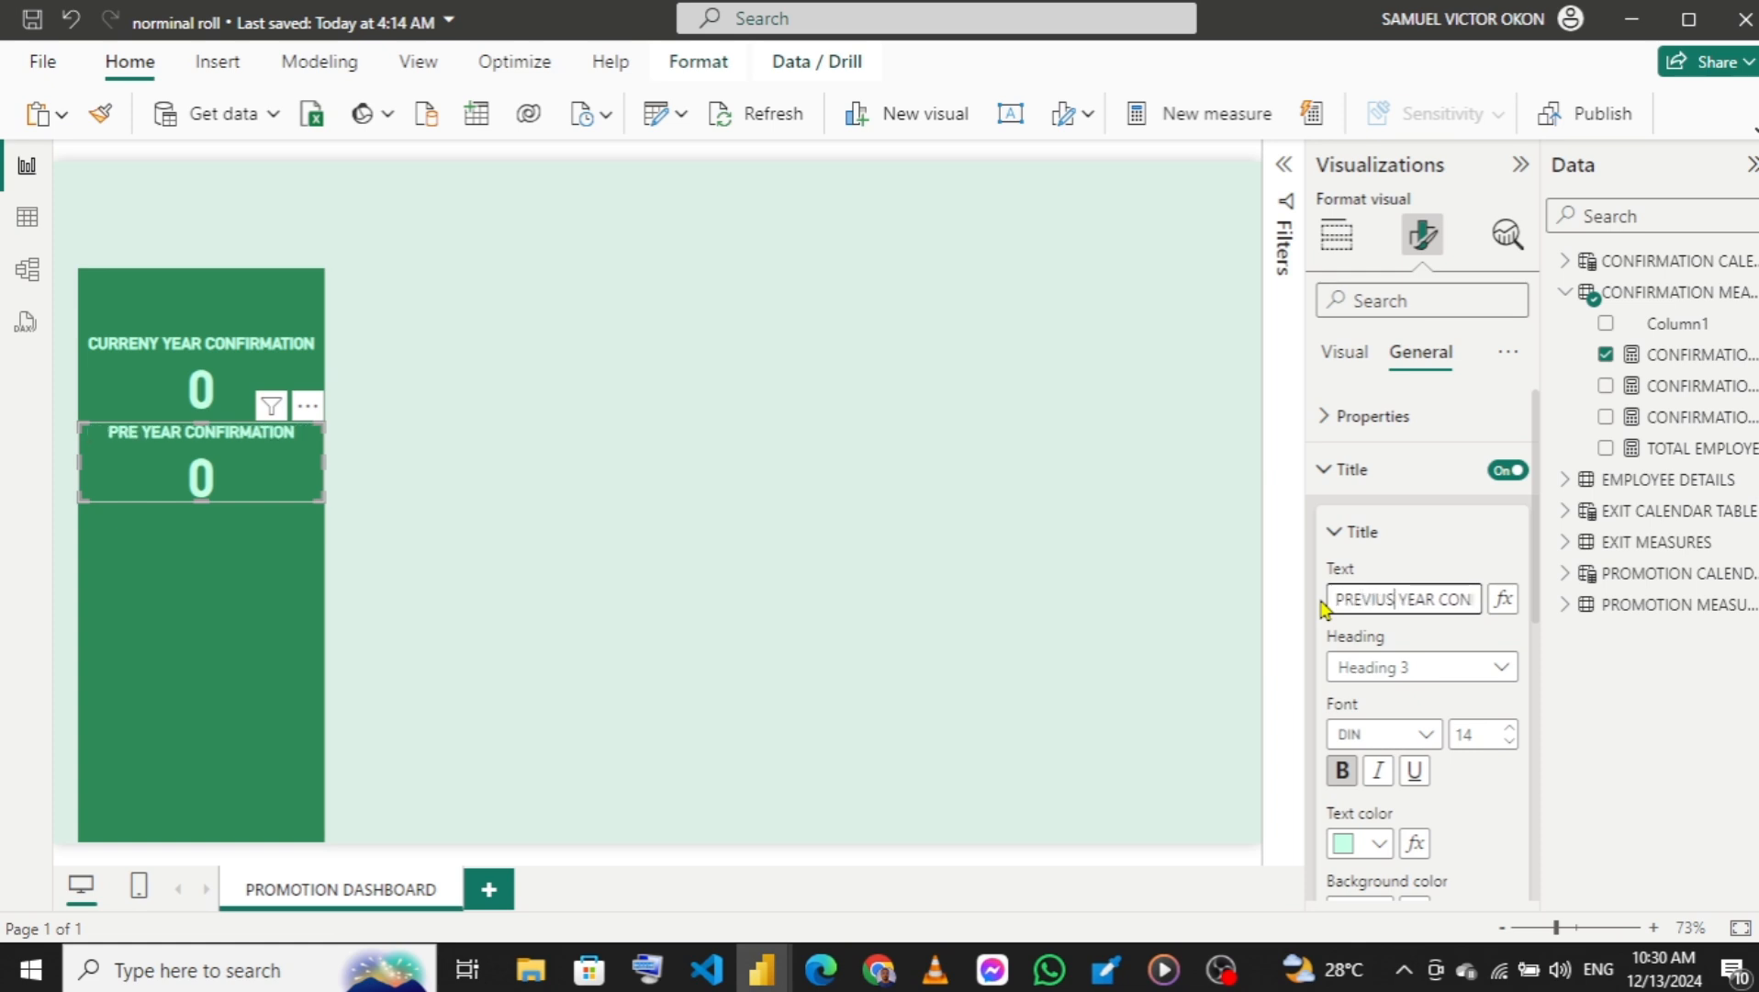
key("BackSpace")
key("BackSpace")
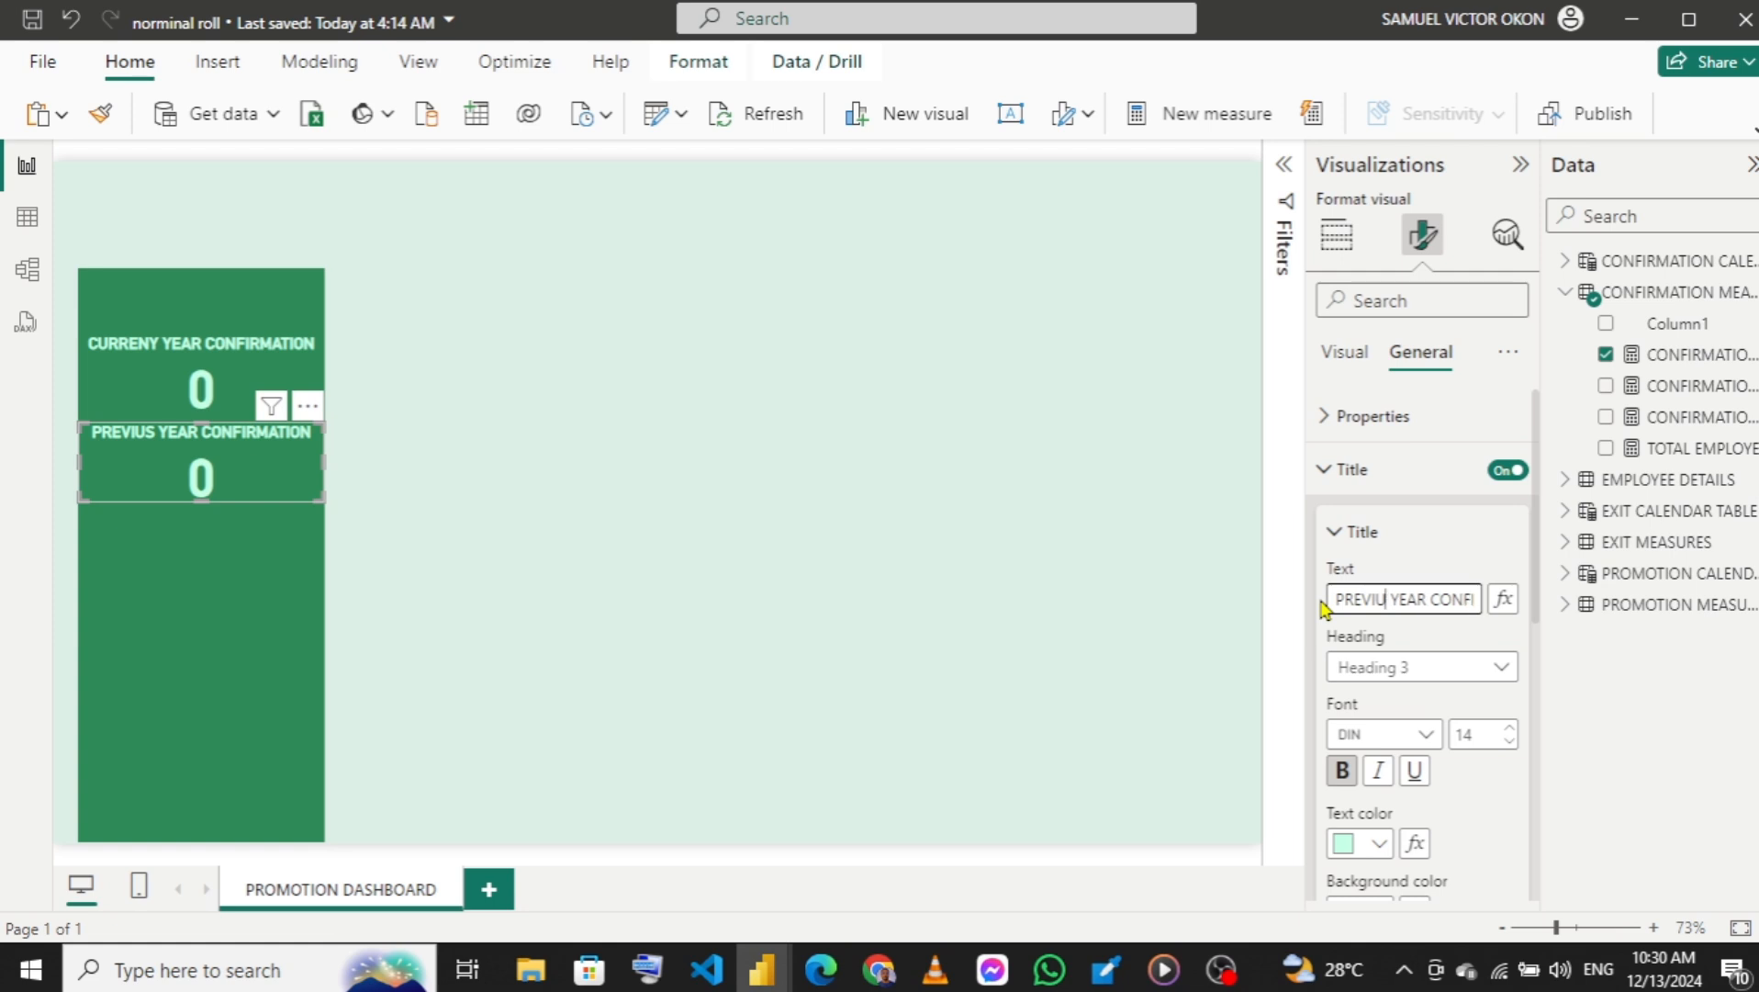
type("OUS")
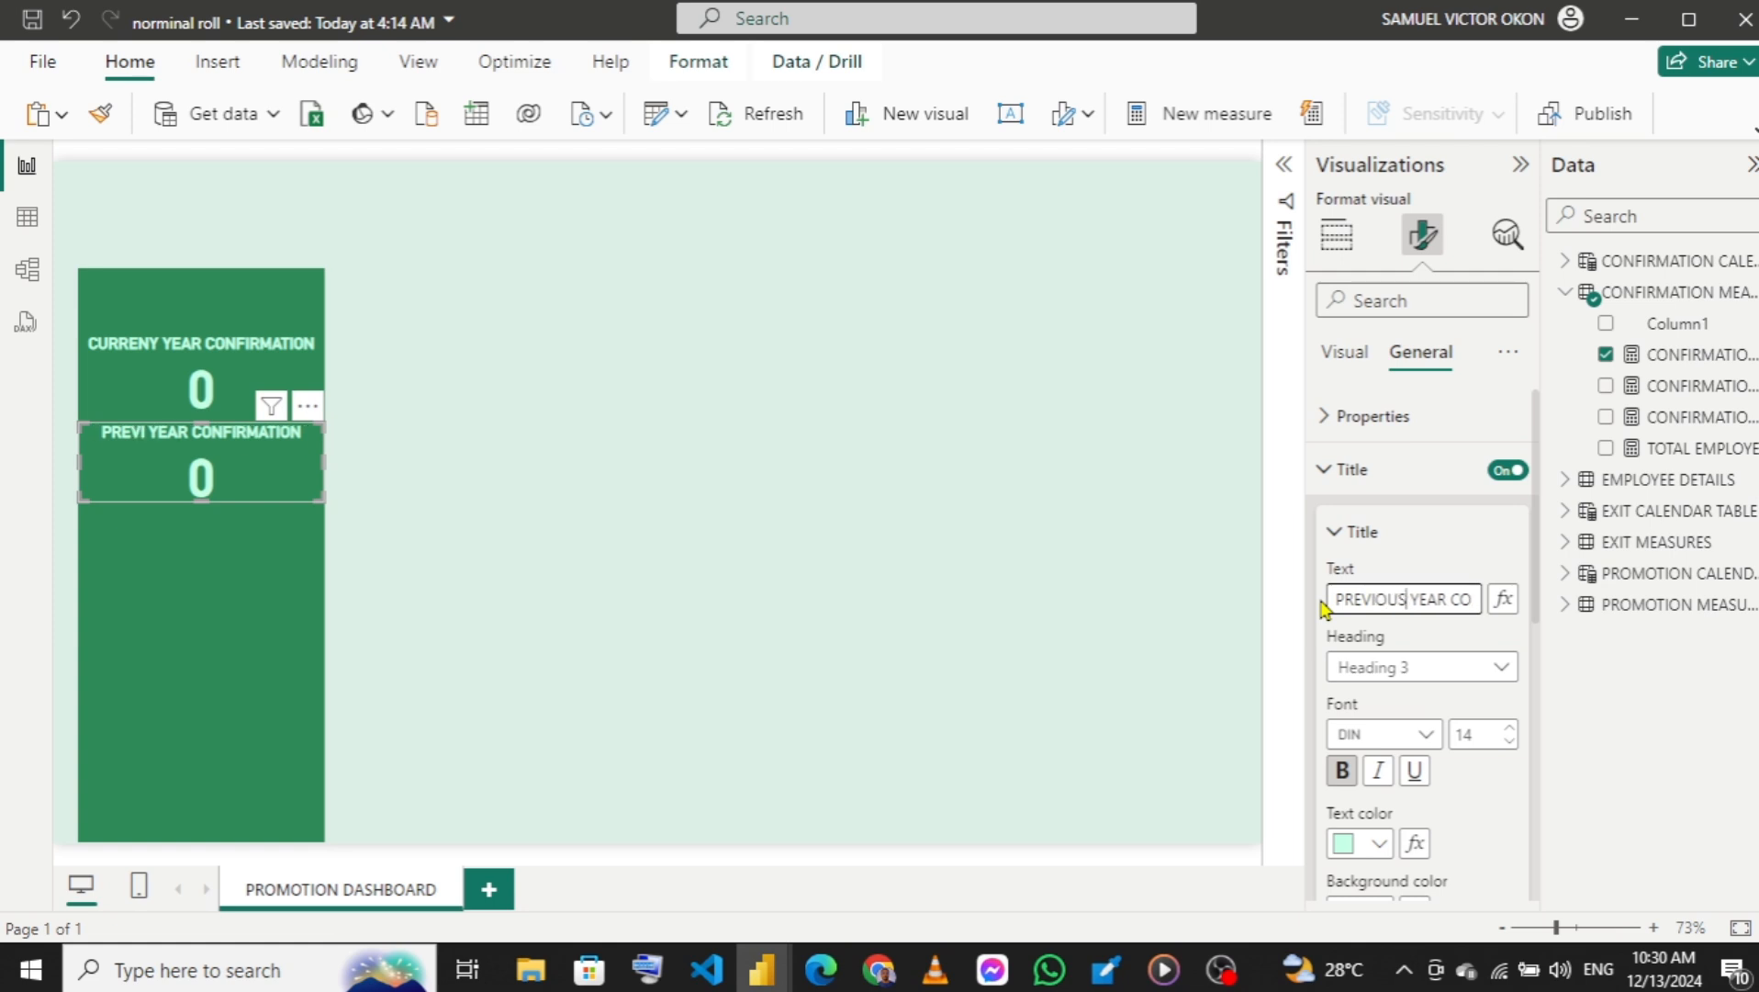
left_click(1334, 473)
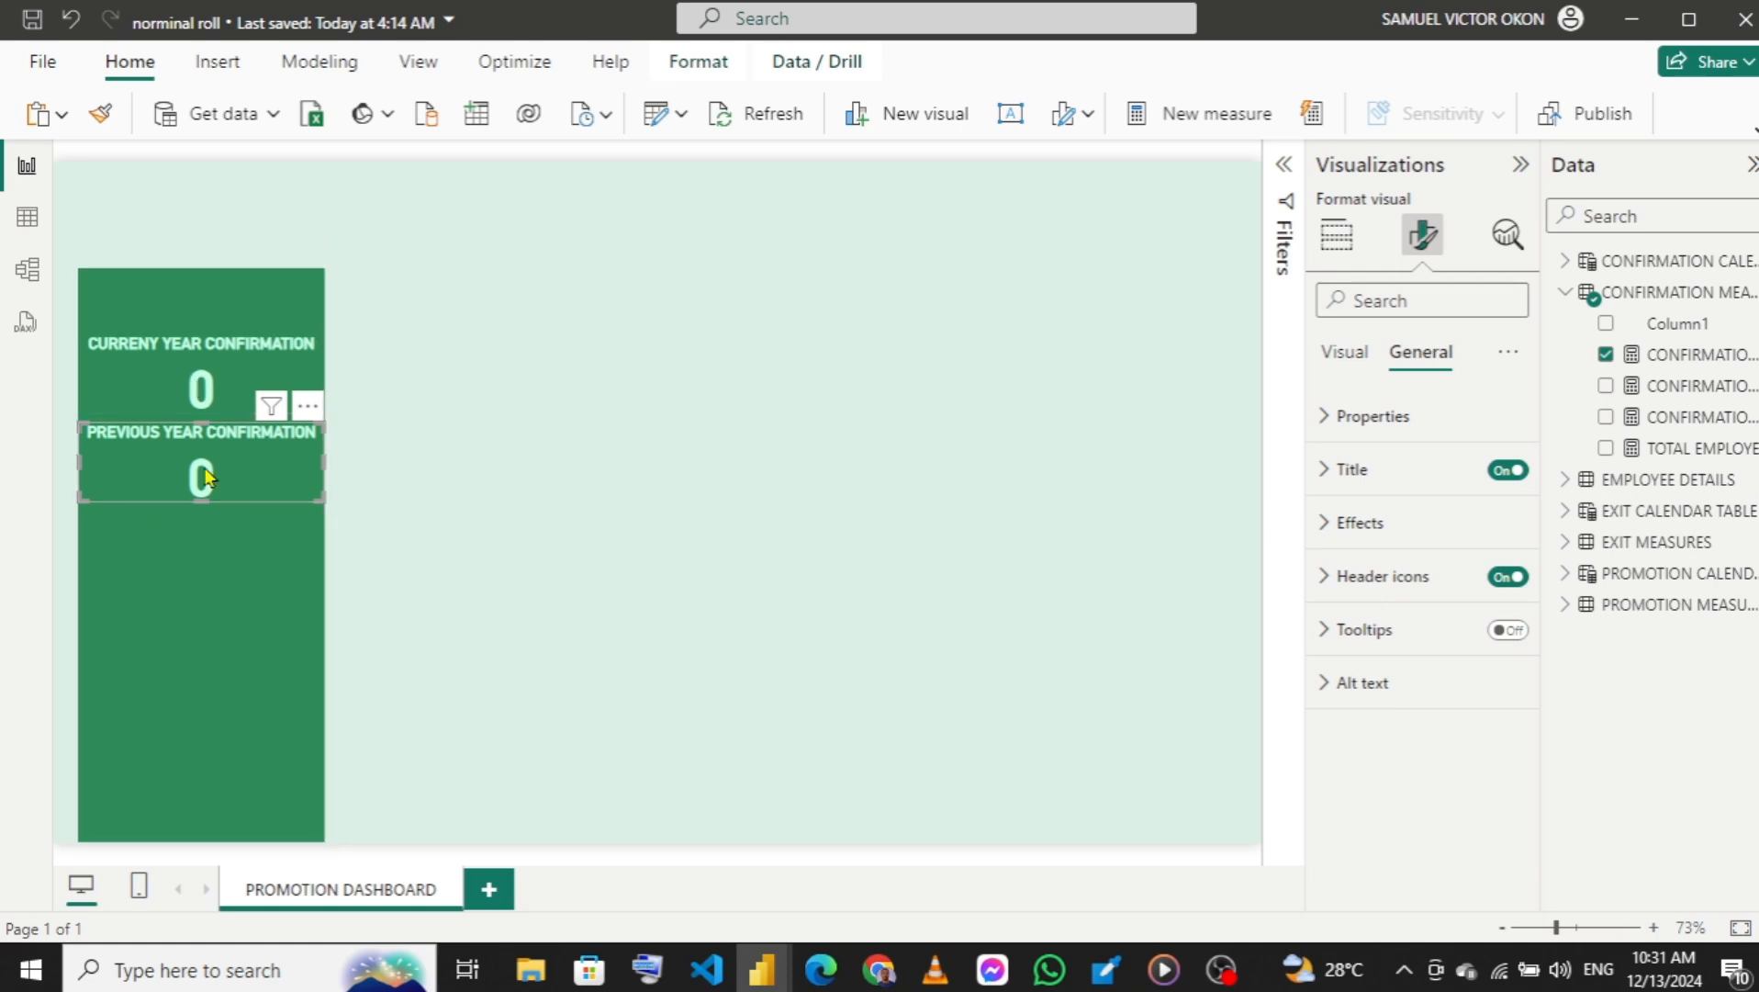
Replace the second card's measure with CONFIRMATION PREVIOUS from the confirmation measures.
left_click(1341, 243)
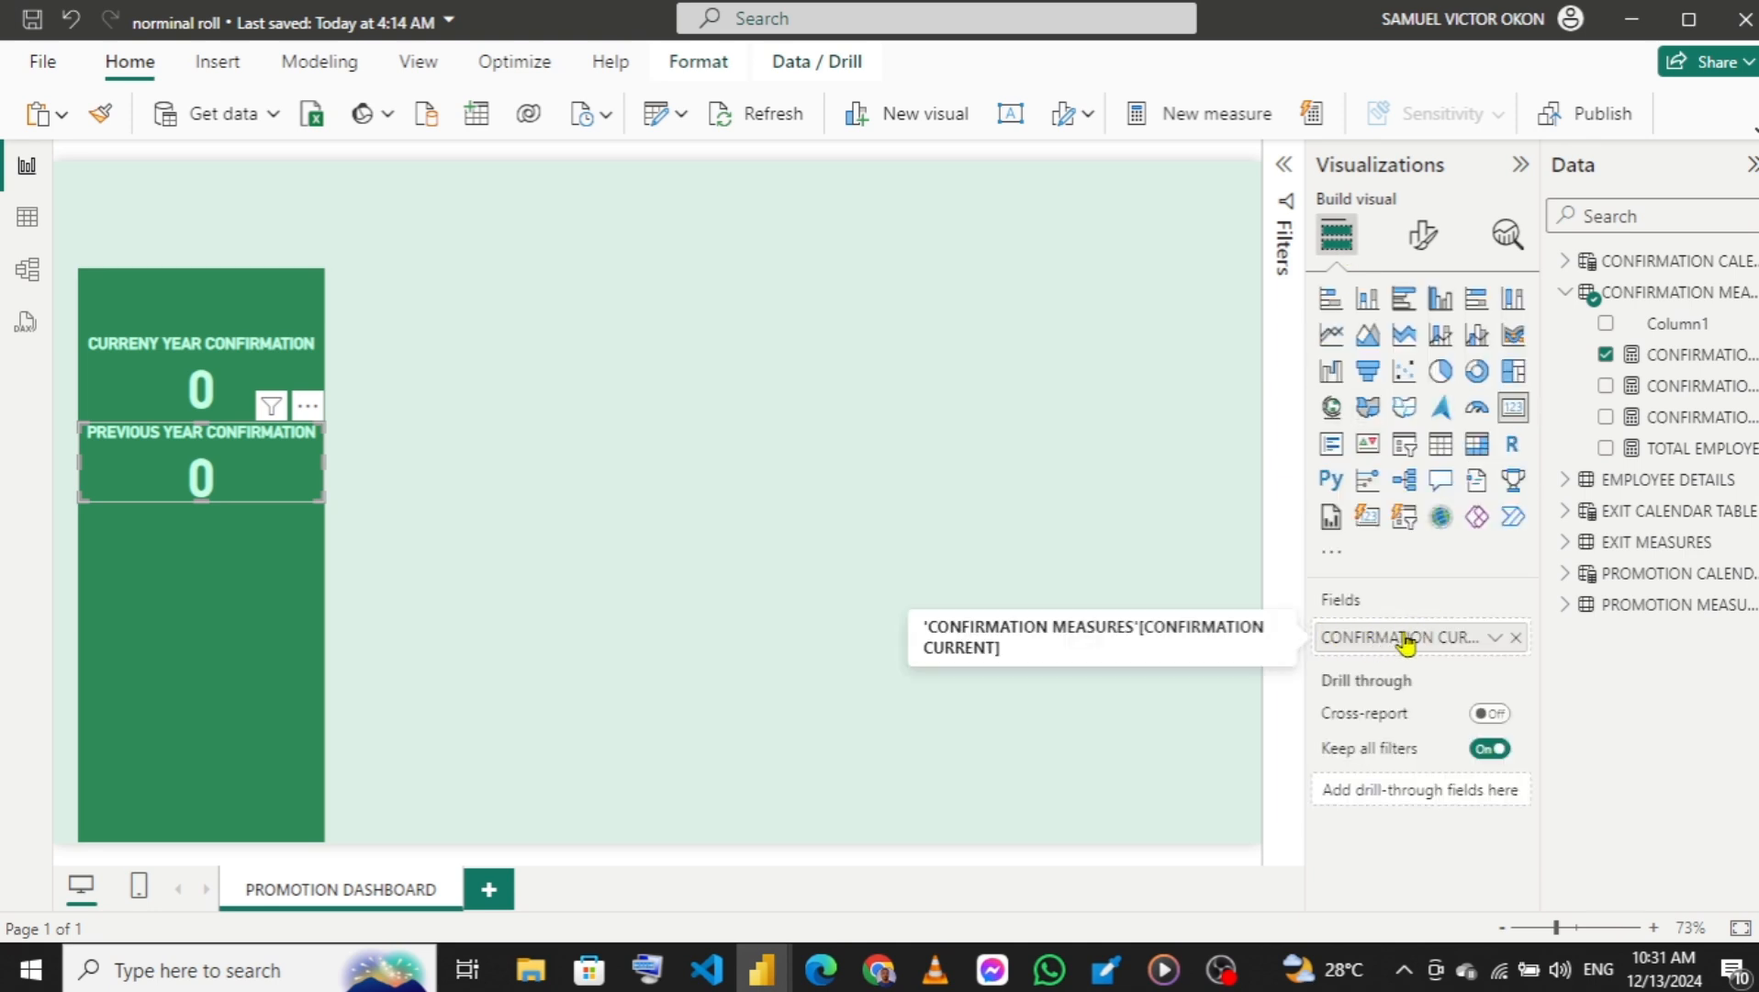
left_click(1516, 638)
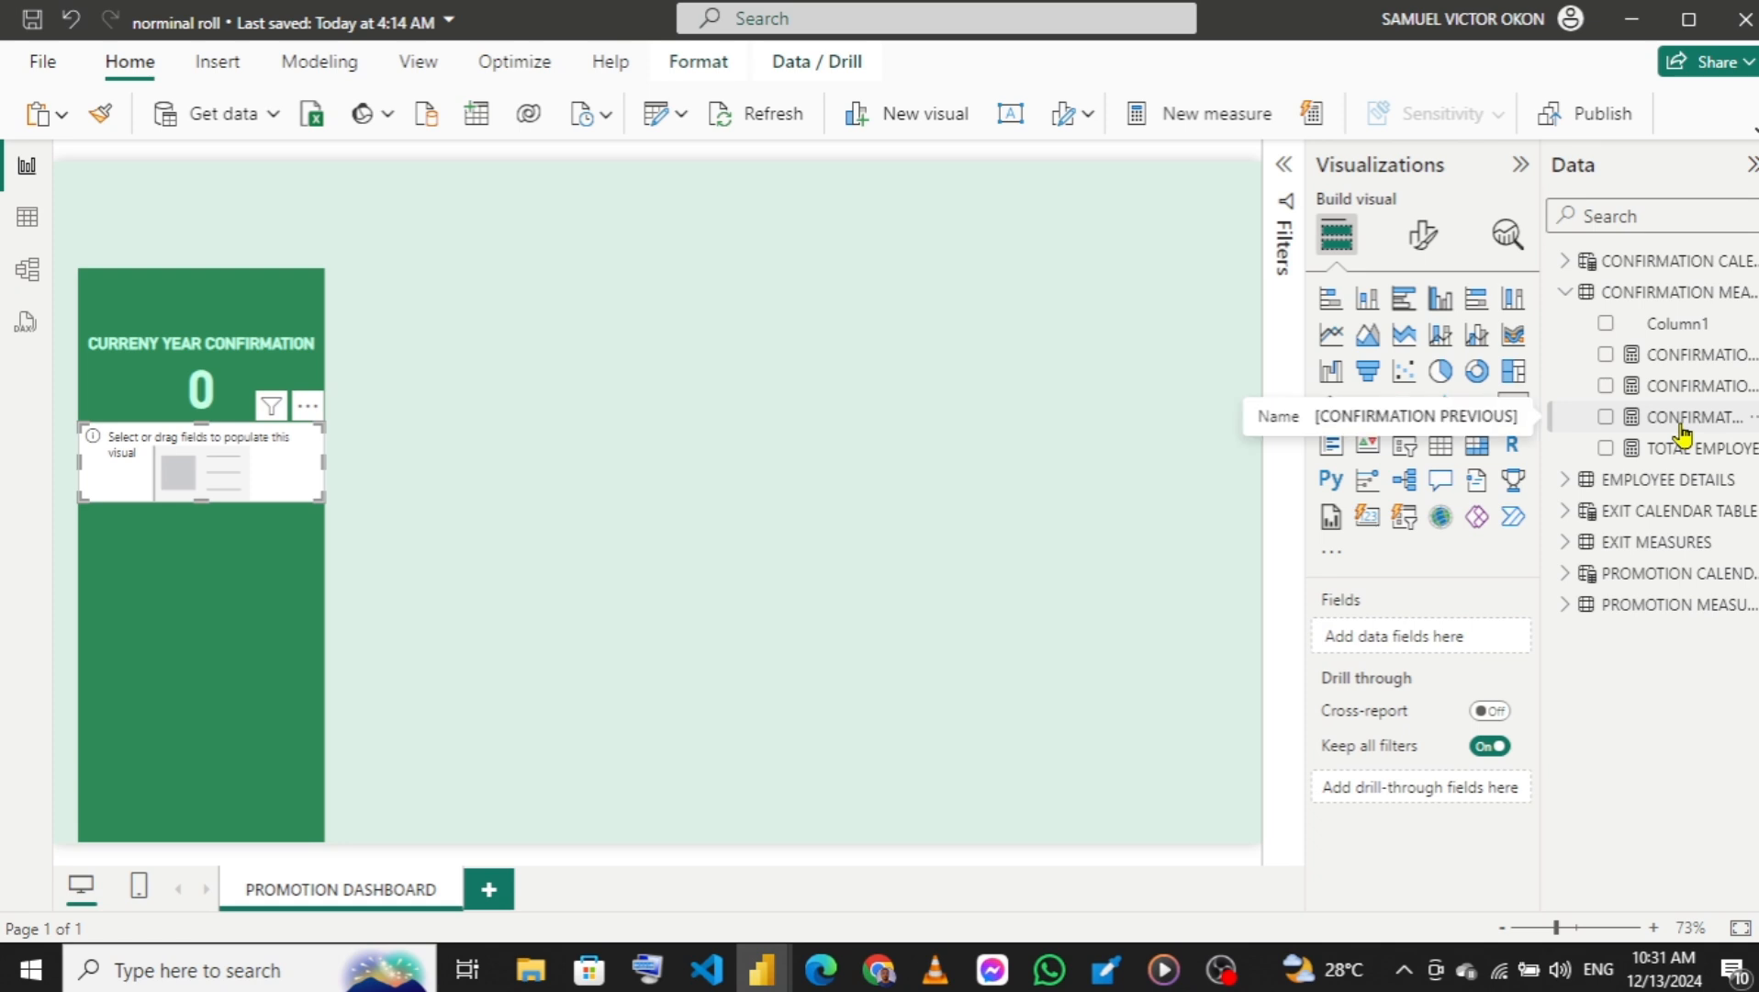
left_click(1605, 418)
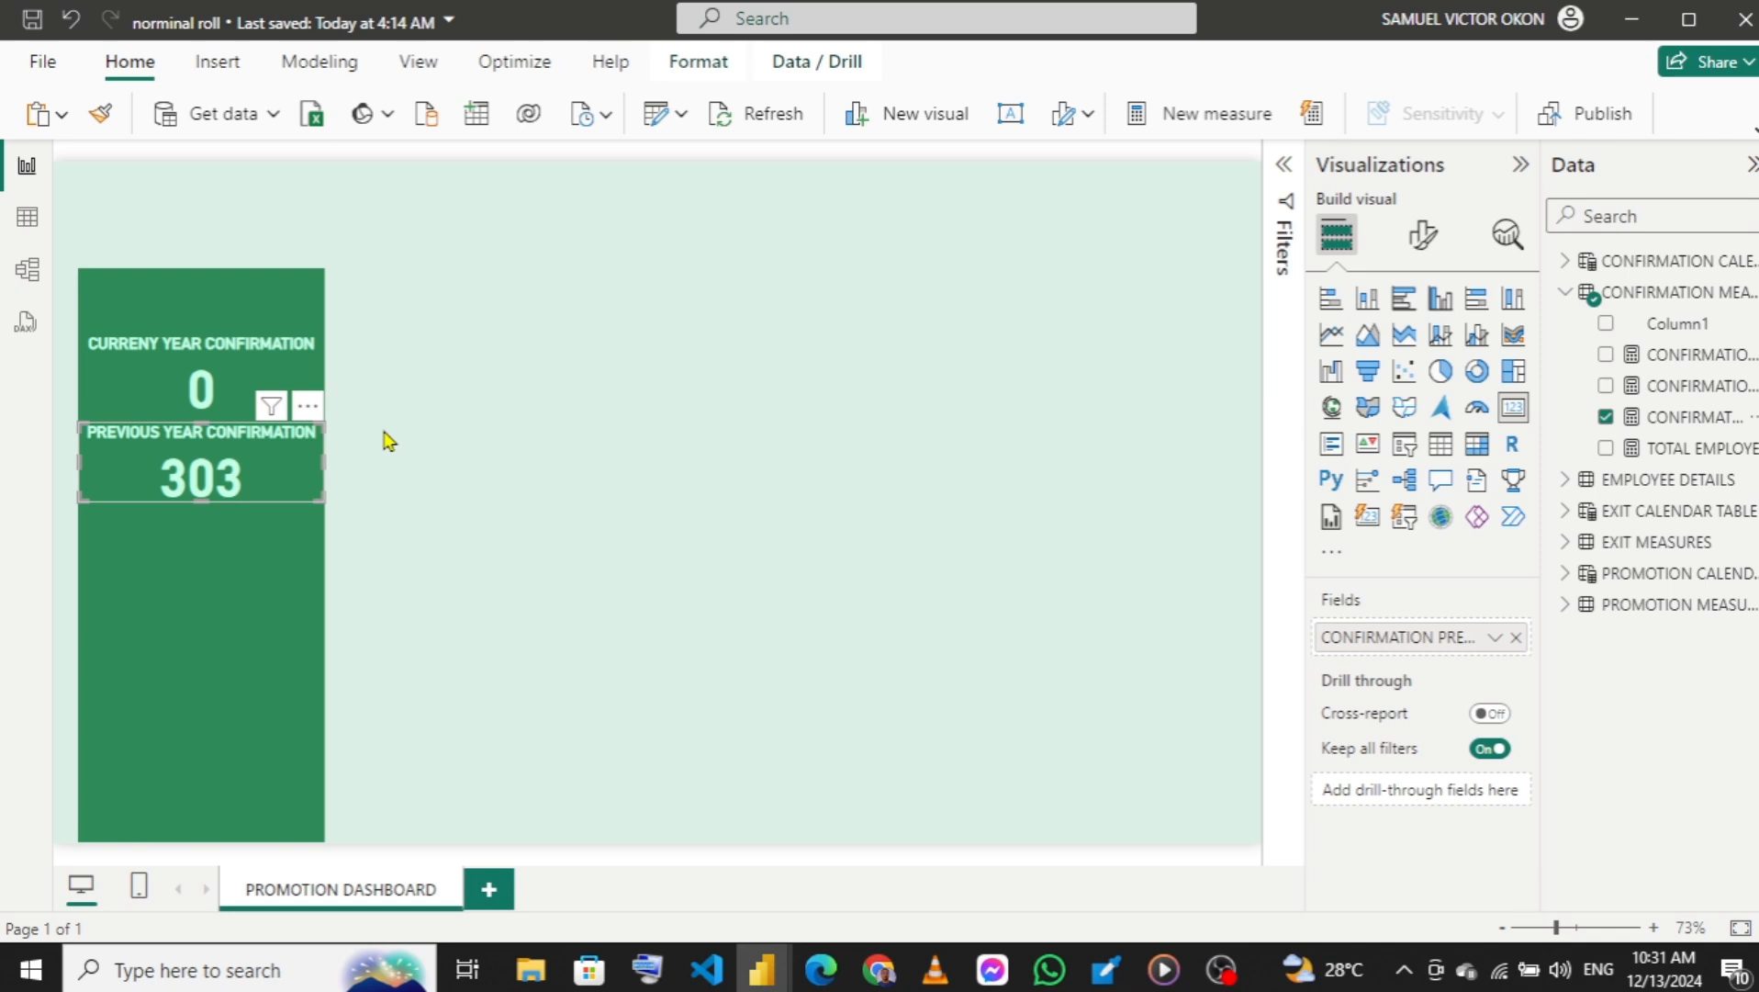
Place a copy of the PREVIOUS YEAR CONFIRMATION card below it and nudge the copy down slightly for even spacing.
left_click_drag(227, 464, 219, 536)
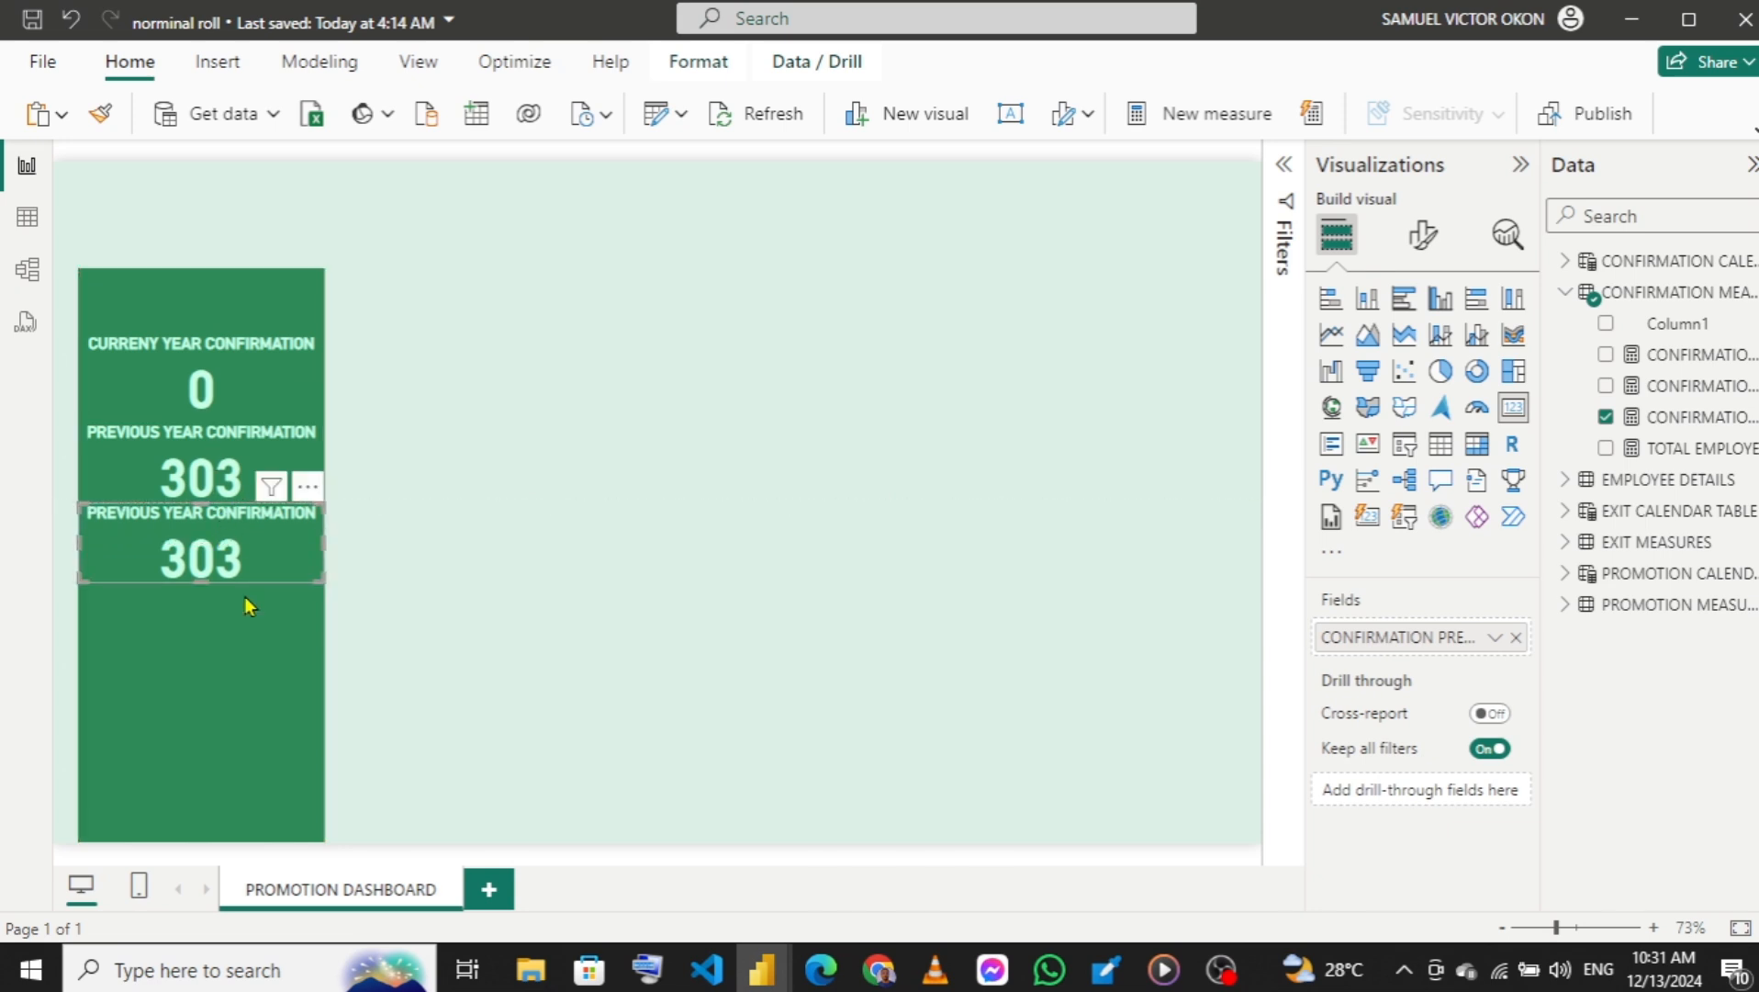
key("Down")
key("Down")
key("Down")
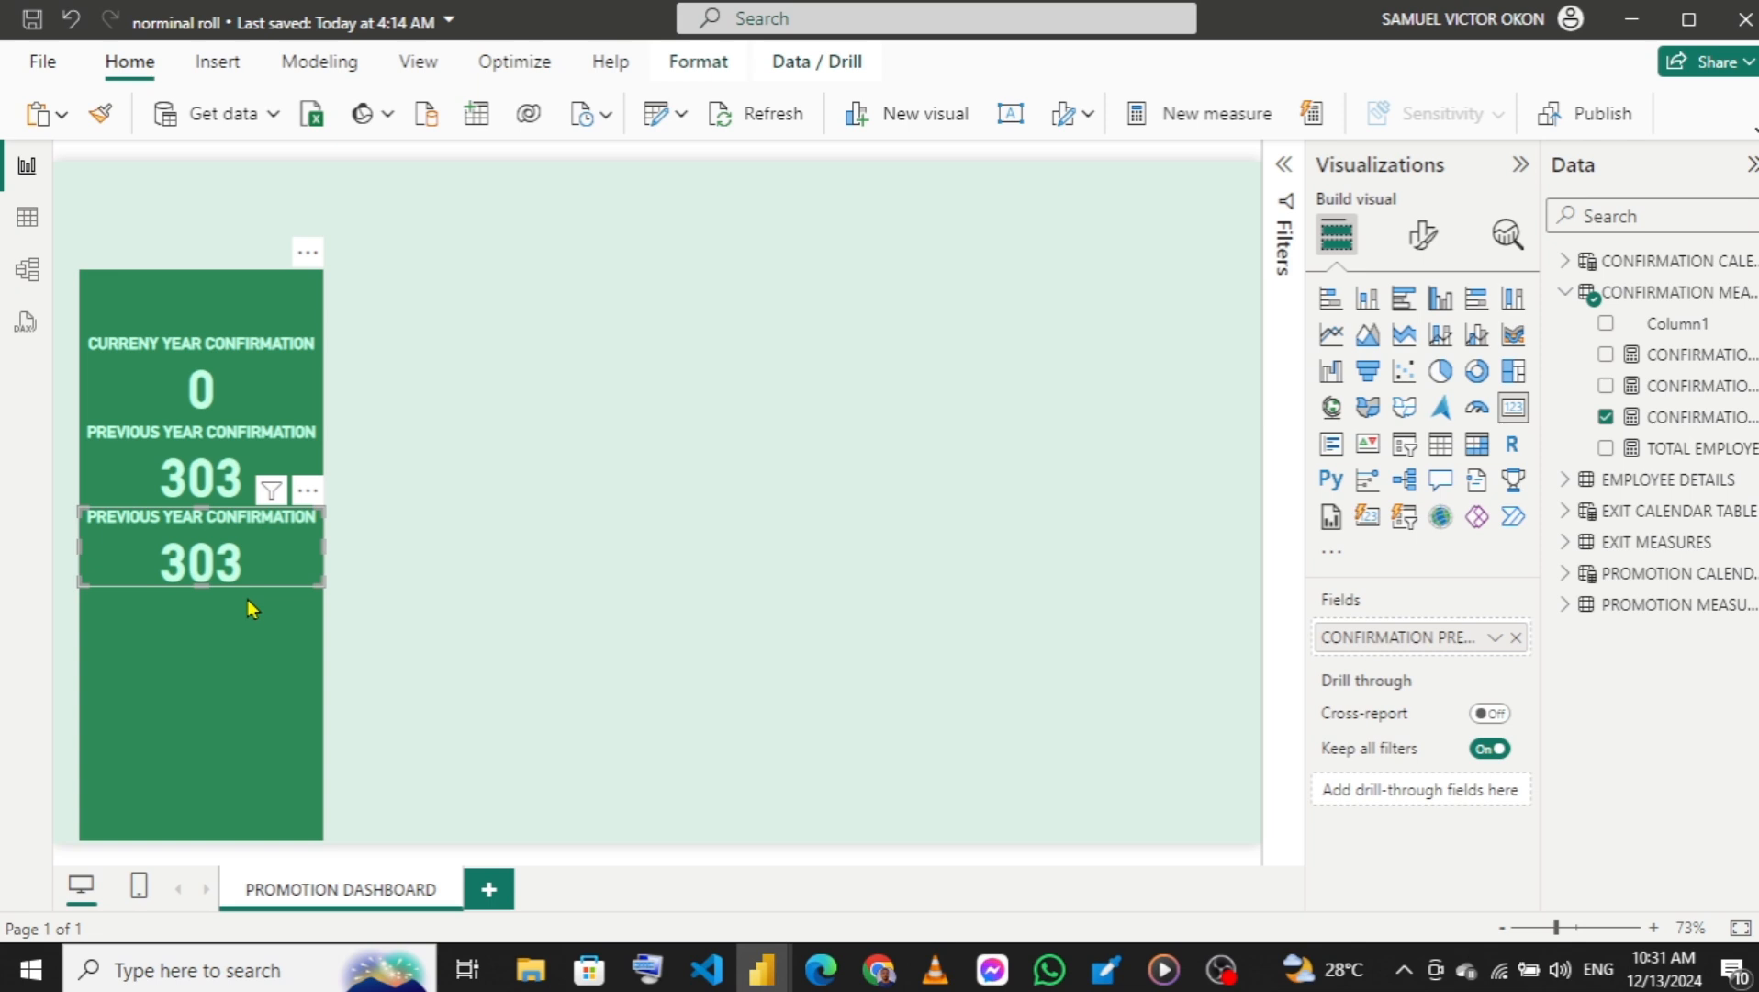
Change the third card's title to FUTURE YEAR CONFIRMATION.
left_click(1428, 236)
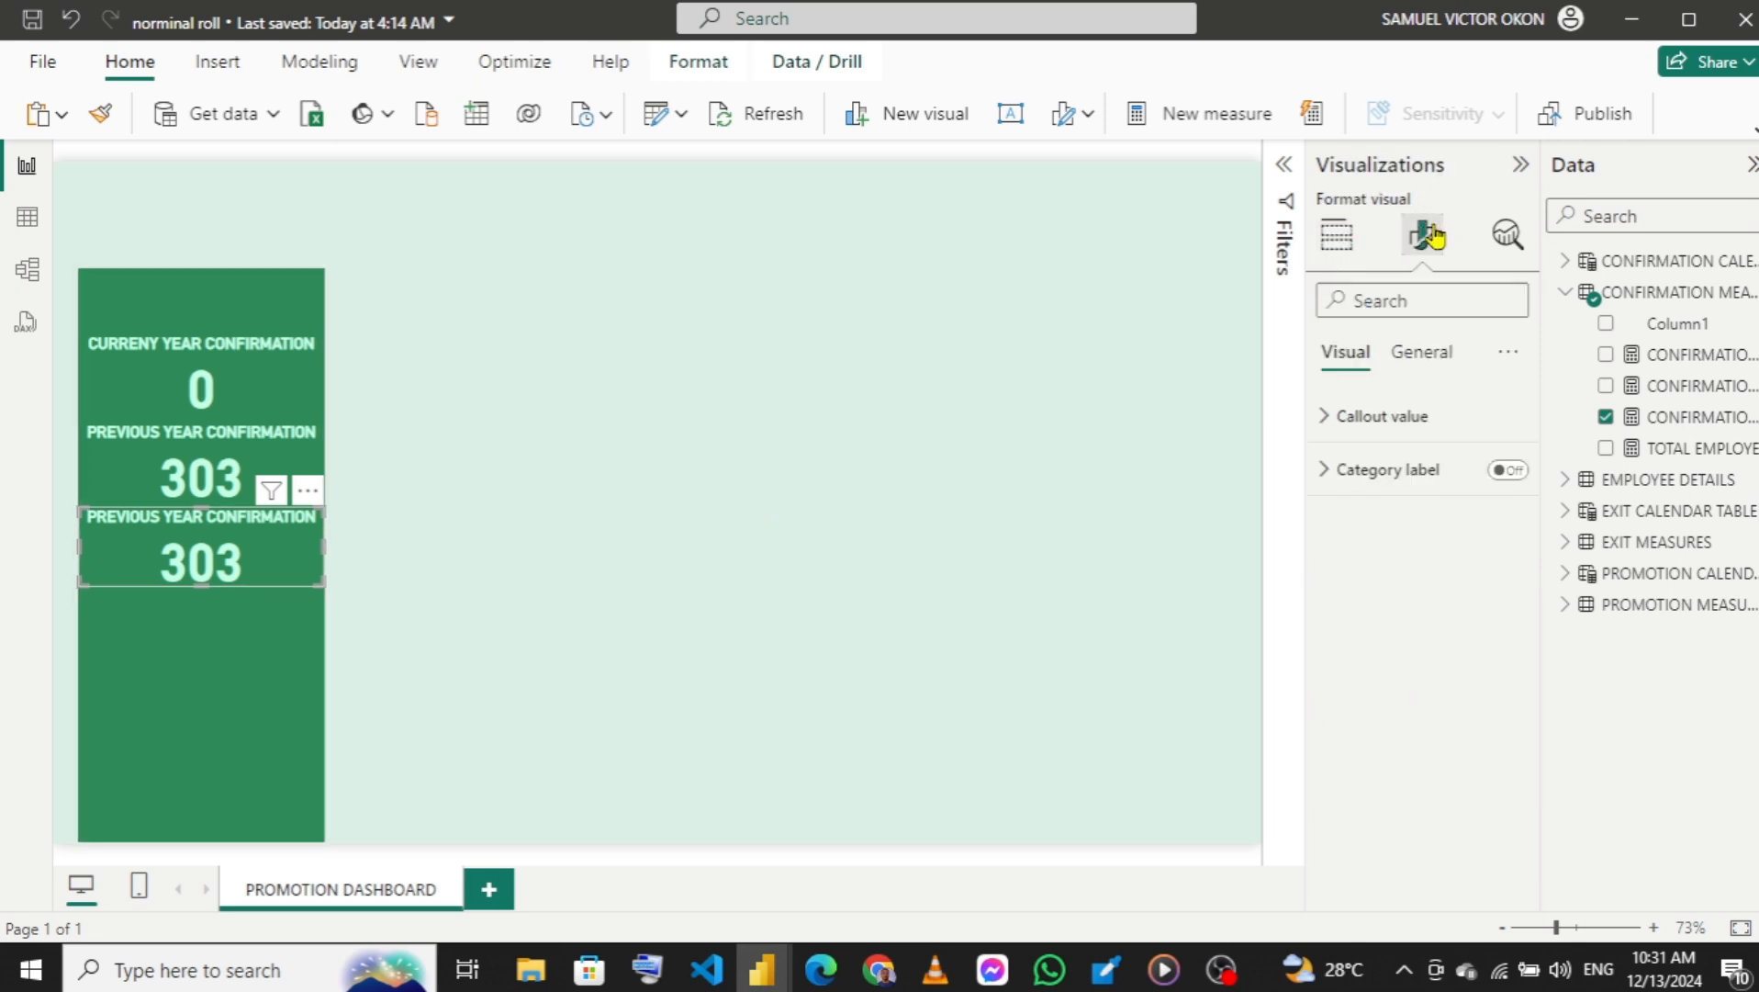
left_click(1408, 358)
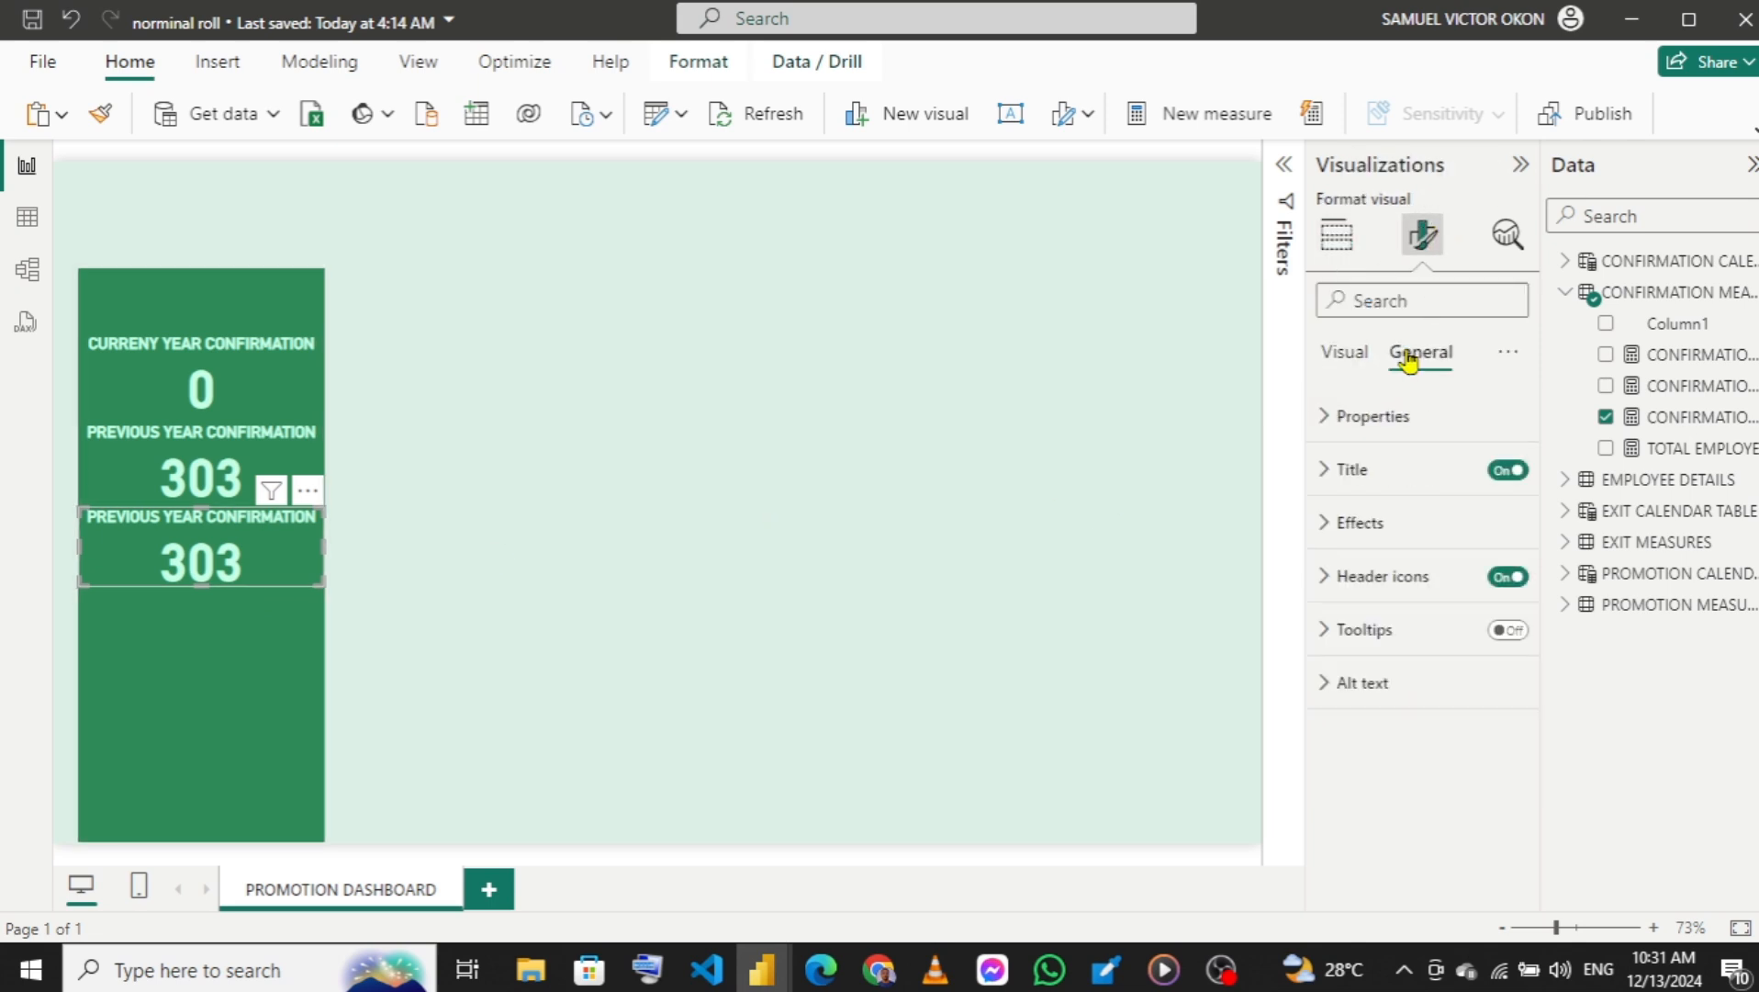
left_click(1343, 474)
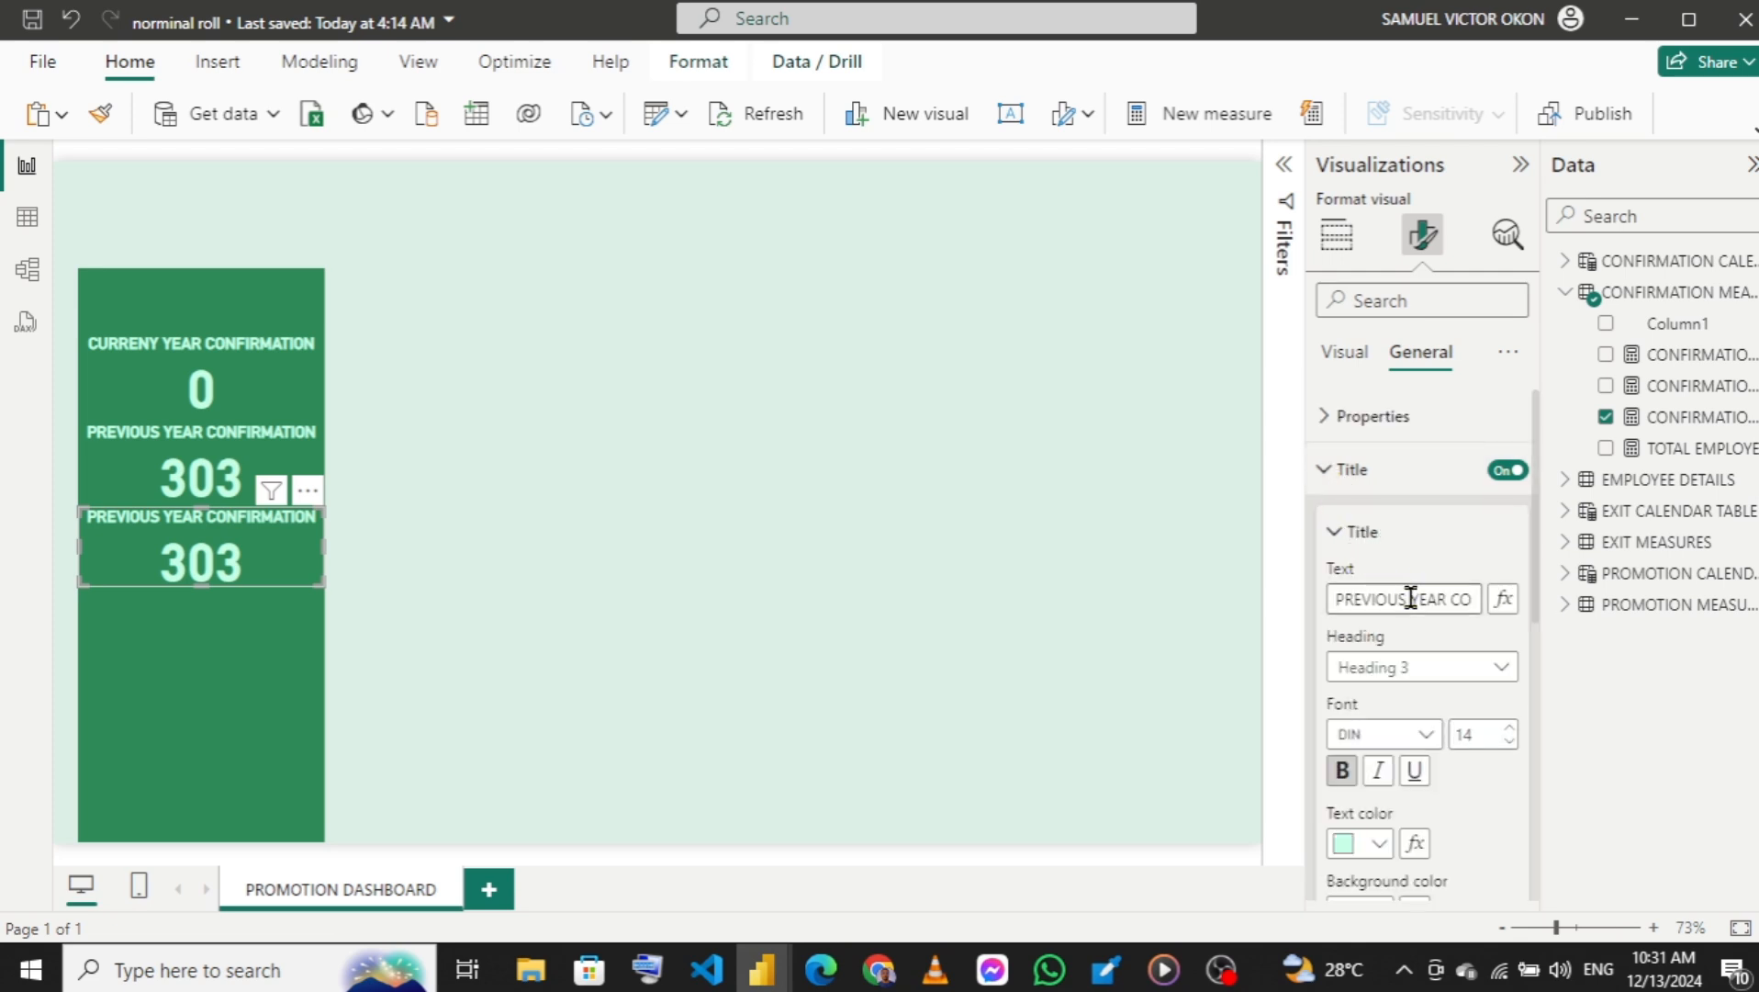
left_click_drag(1407, 597, 1309, 606)
type("fUTURR")
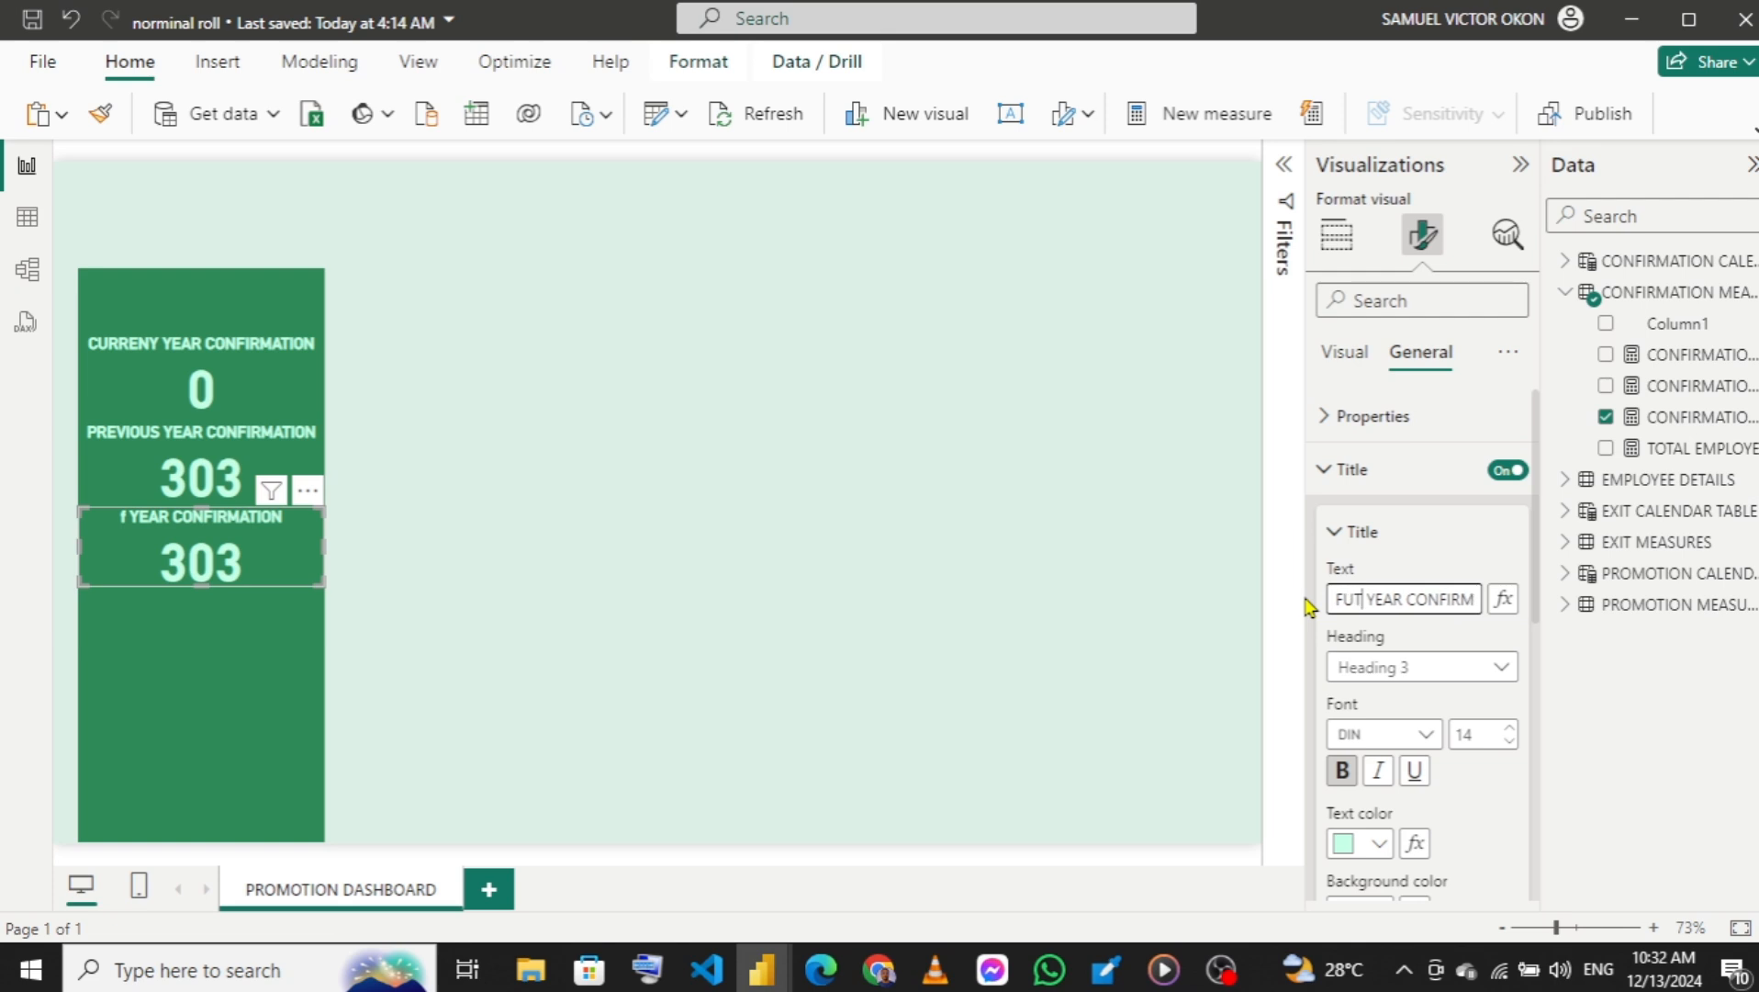
key("BackSpace")
type("E")
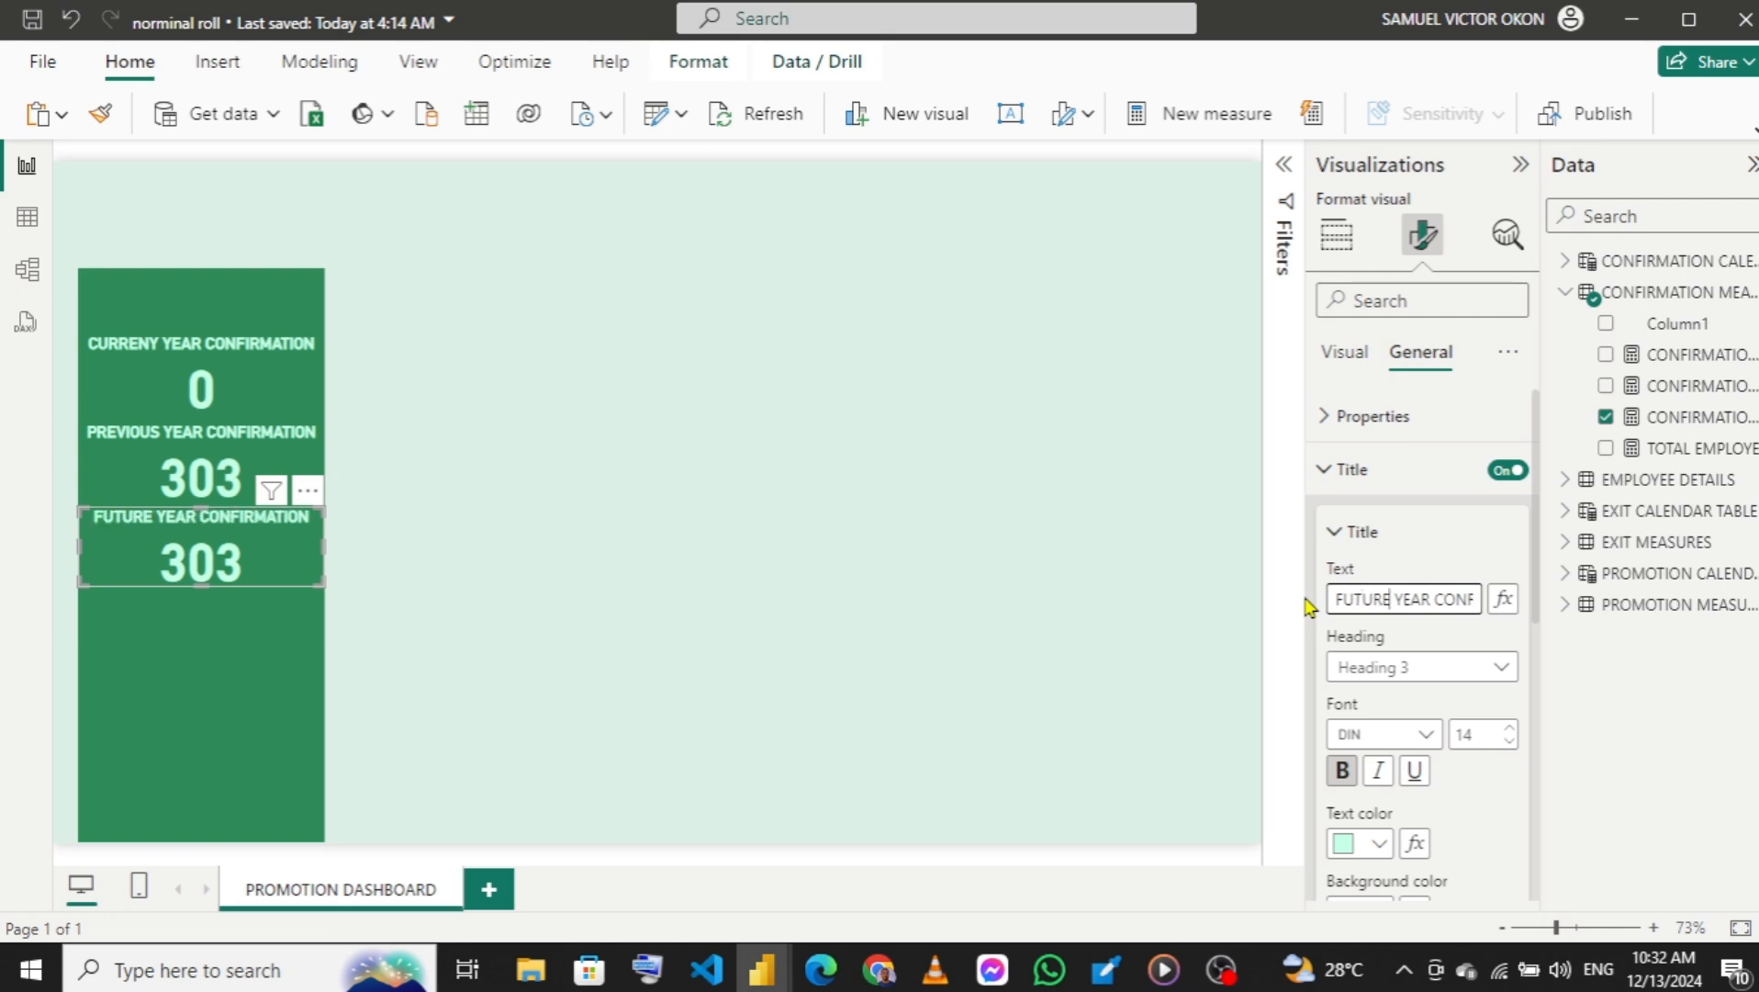
left_click(1339, 482)
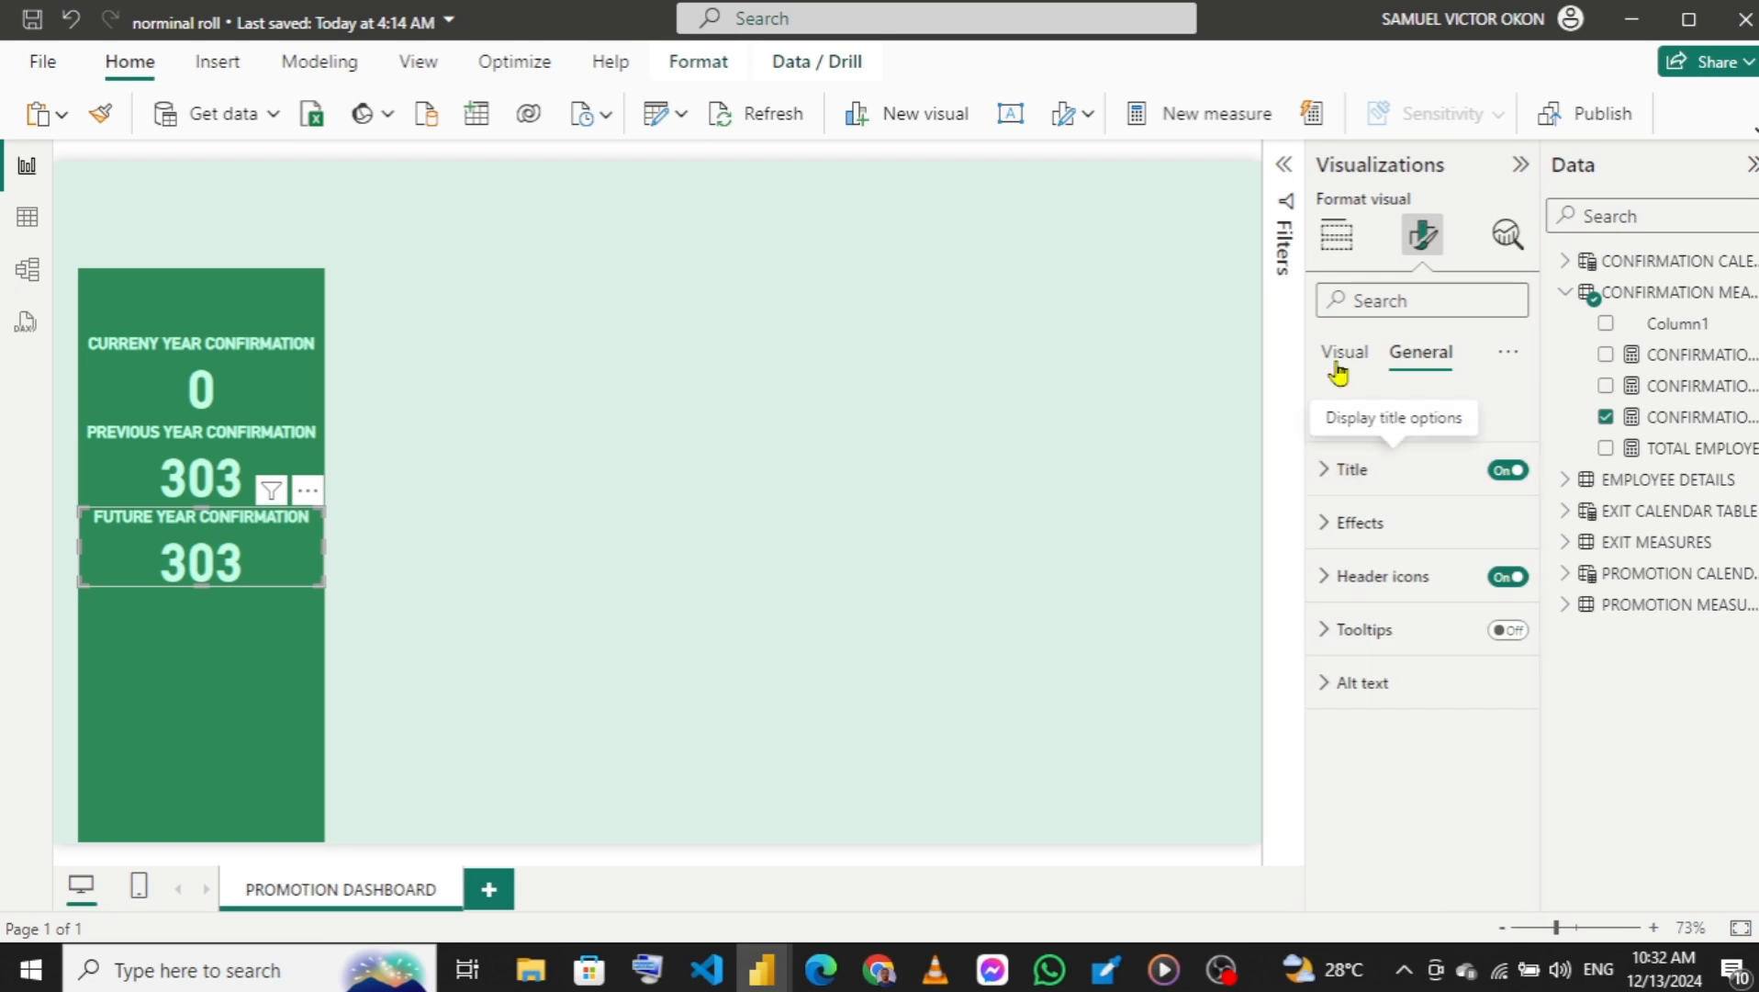
Replace the third card's measure with CONFIRMATION FUTURE from the confirmation measures.
left_click(1329, 252)
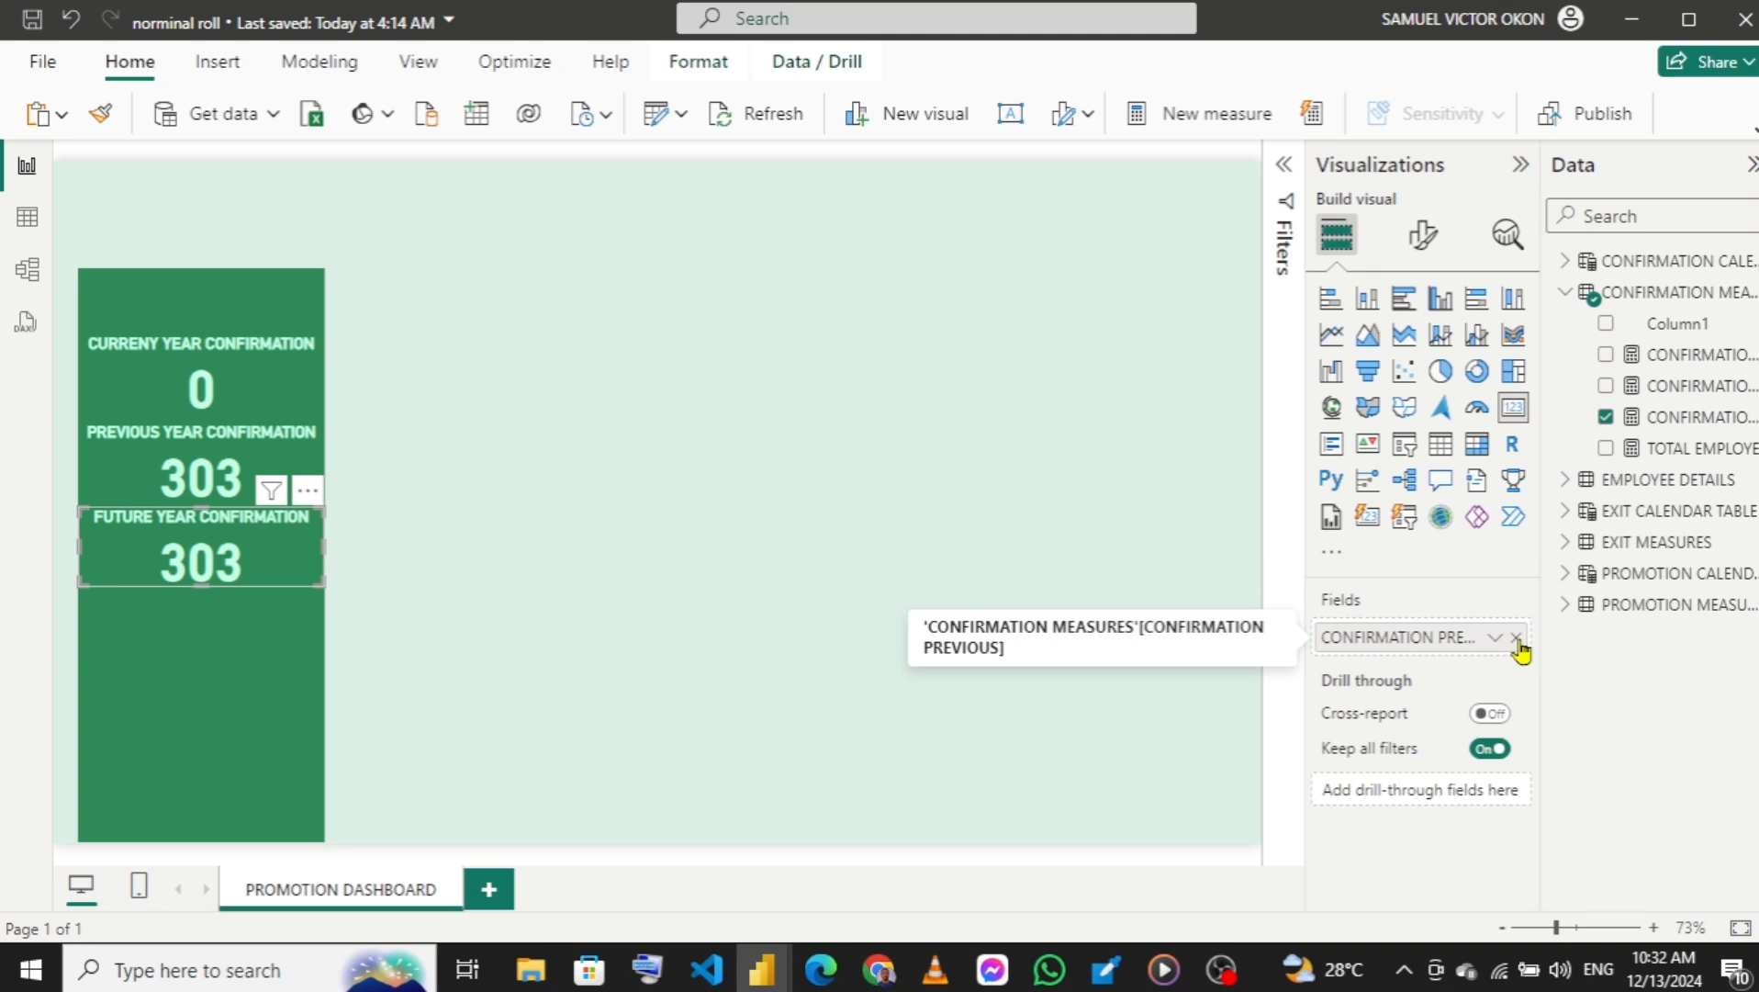
left_click(1516, 638)
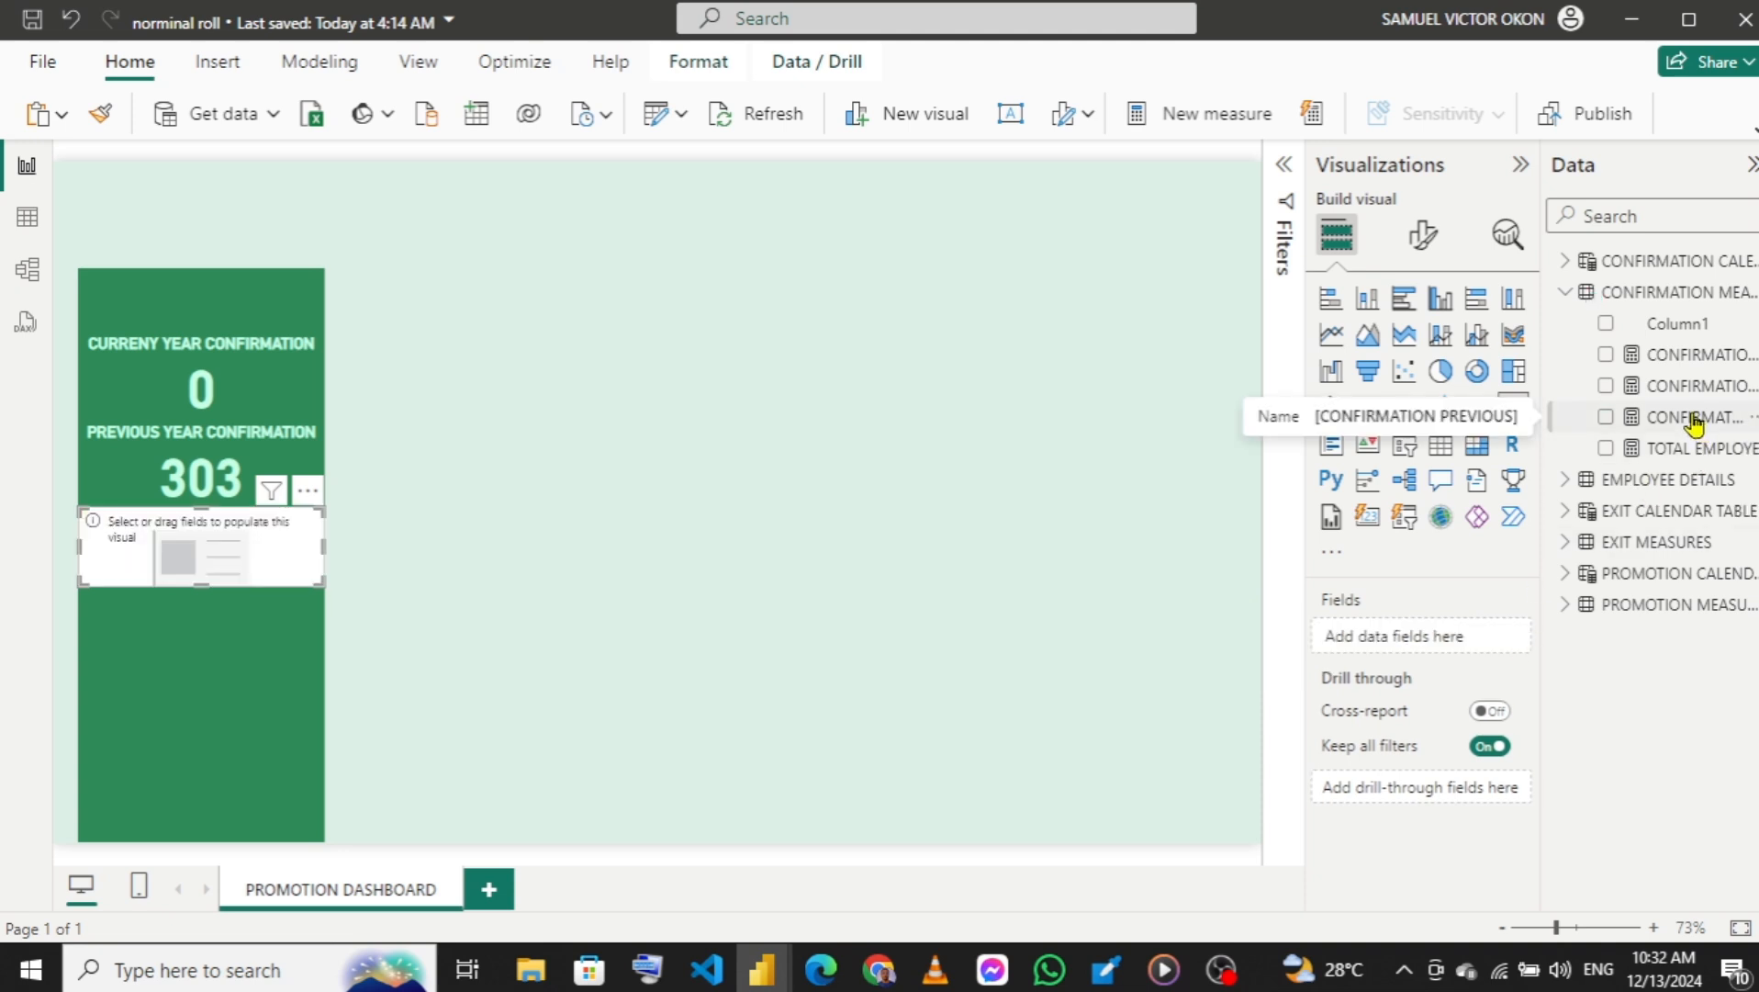
left_click(1606, 387)
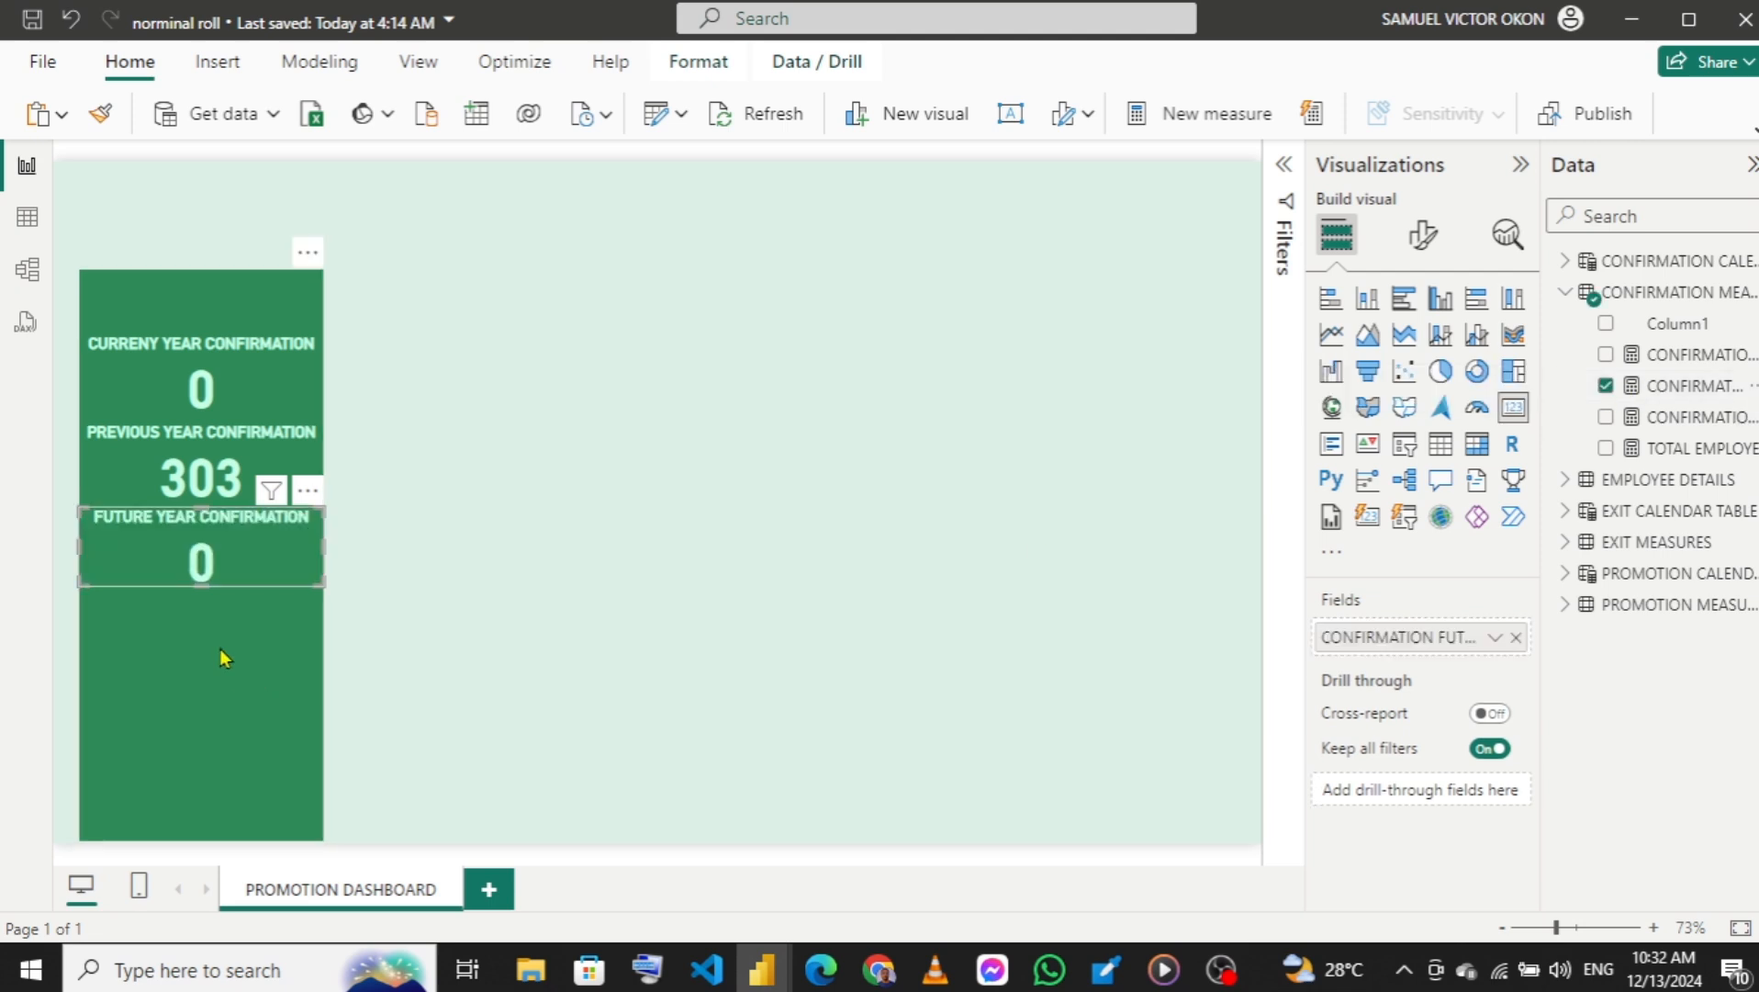